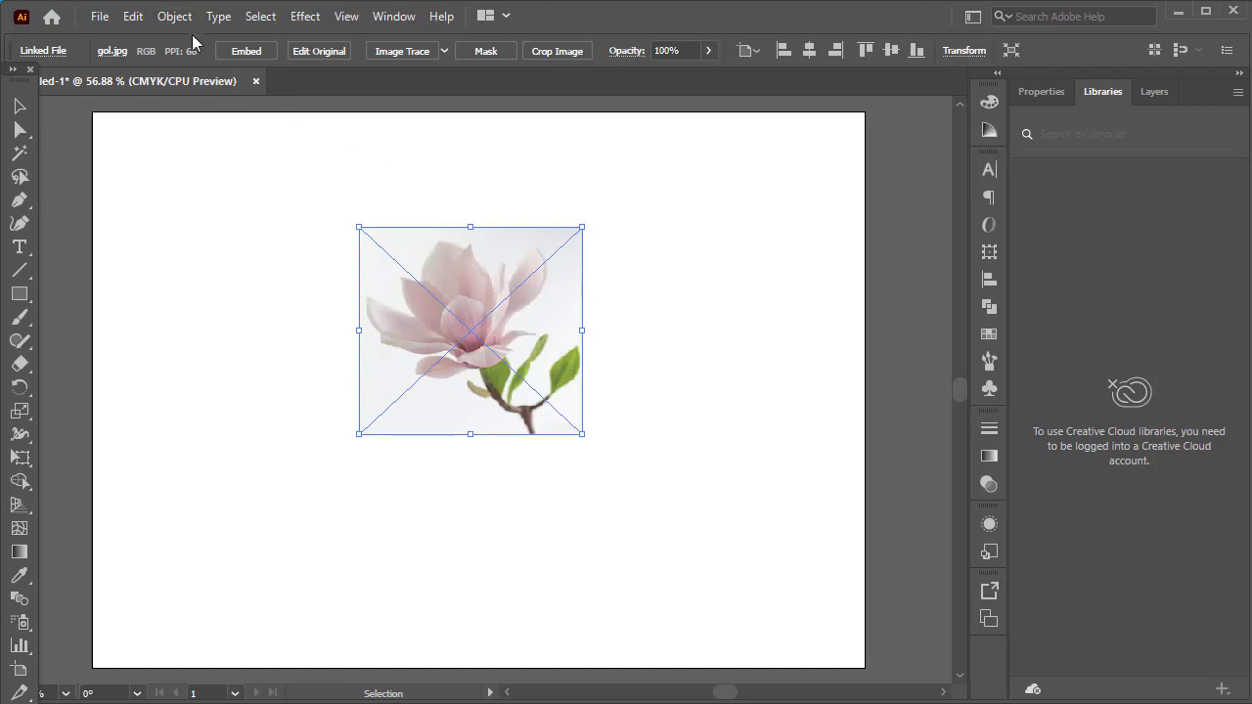
Step: Lock the placed flower photo so it stays fixed while tracing
{"action": "left_click", "coordinate": [179, 20]}
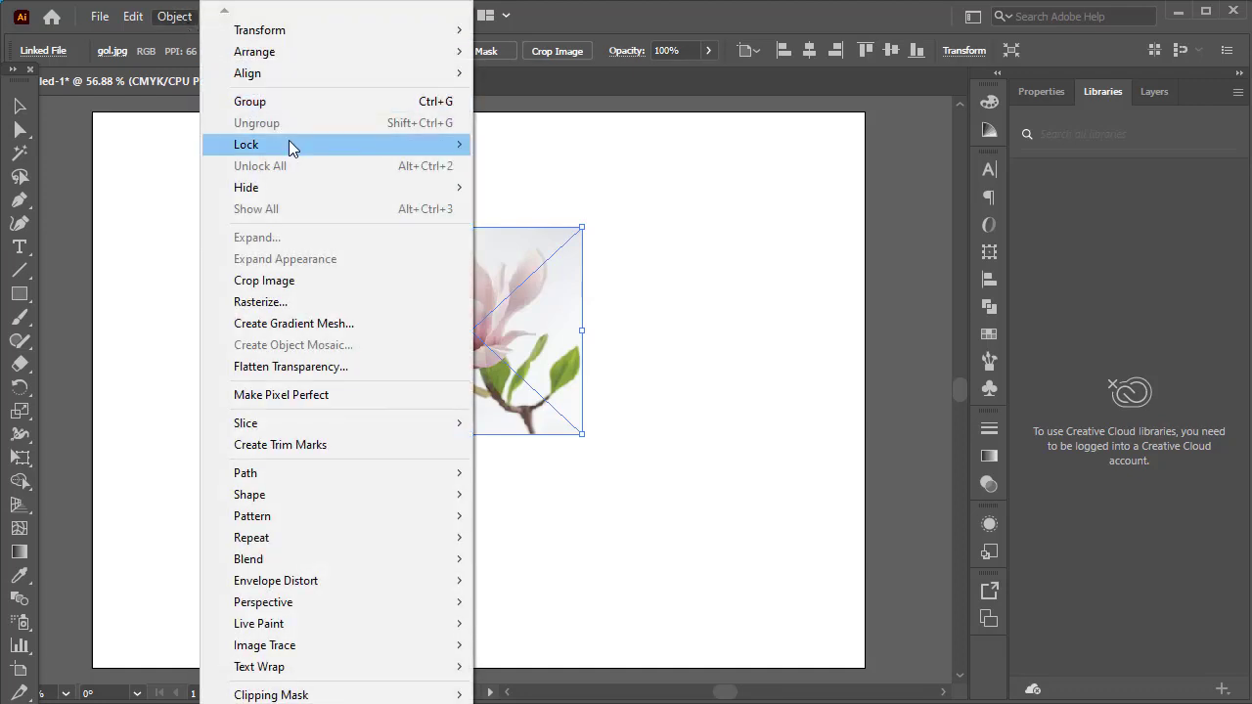
{"action": "mouse_move", "coordinate": [289, 140]}
{"action": "left_click", "coordinate": [538, 148]}
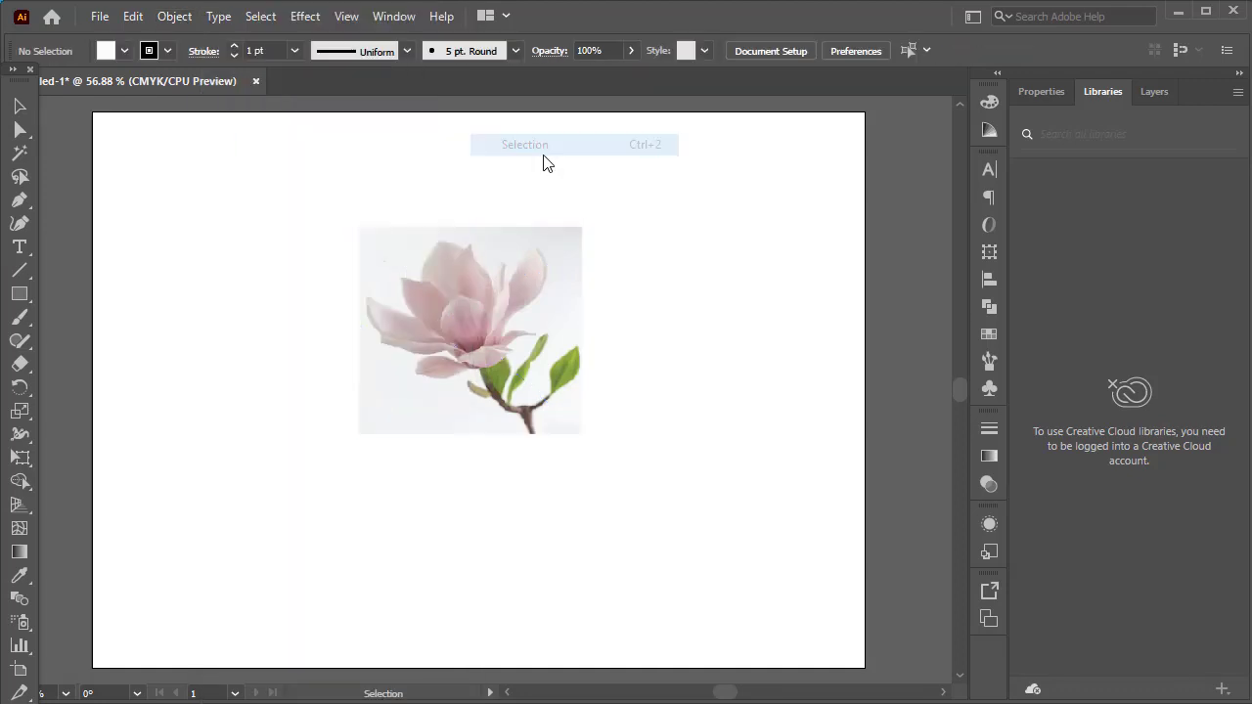
Step: Set the Paintbrush fidelity one notch short of Smooth and trace the closed outline of the front petal at the flower's base
{"action": "double_click", "coordinate": [19, 319]}
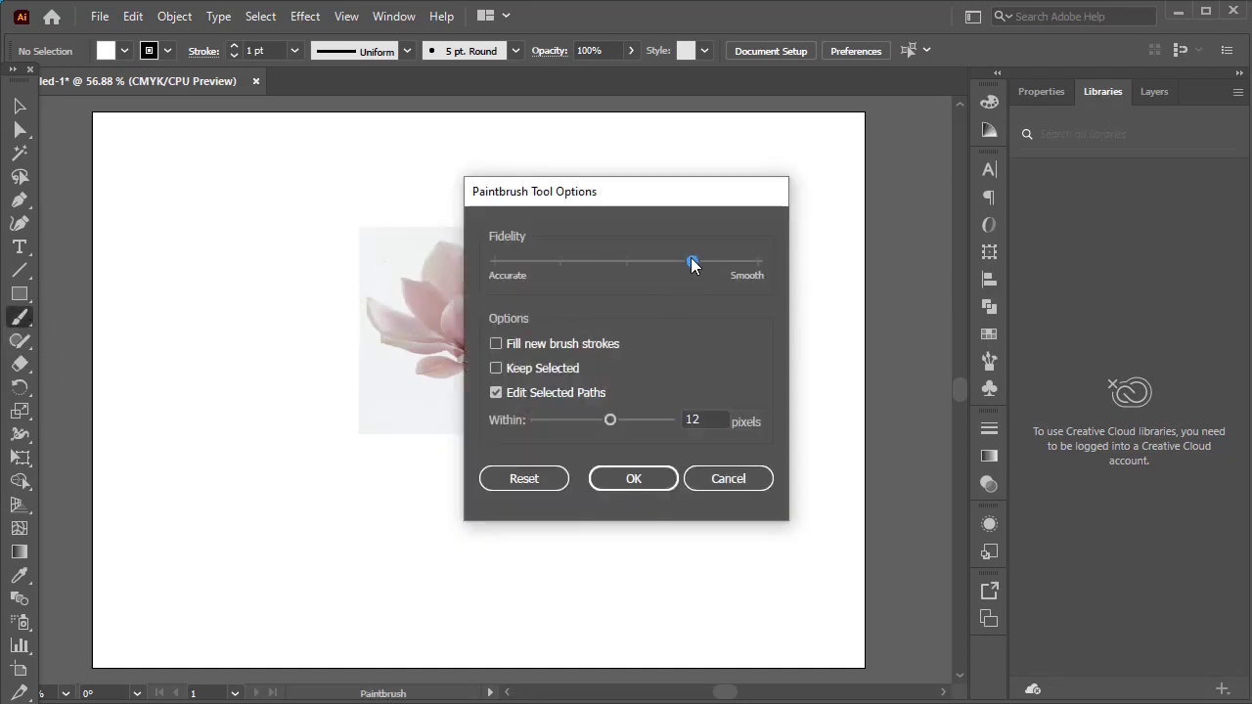
{"action": "left_click", "coordinate": [643, 481]}
{"action": "scroll", "coordinate": [478, 326], "scroll_direction": "up", "scroll_amount": 4}
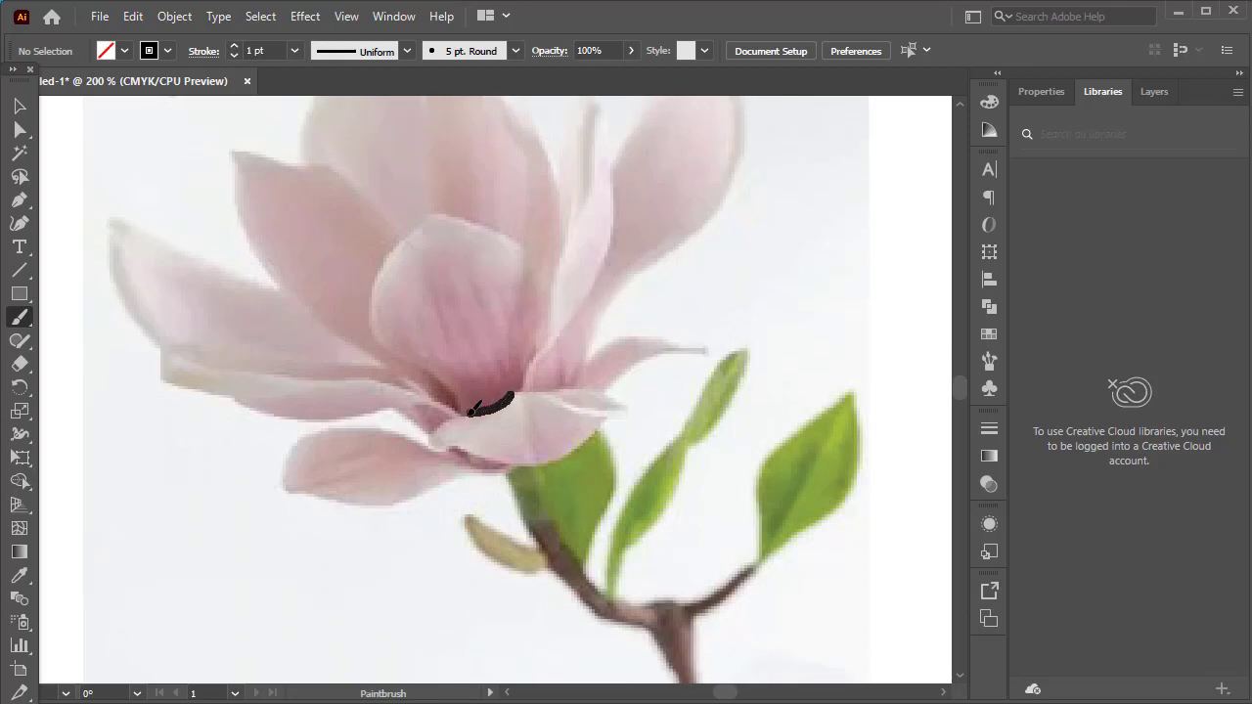
{"action": "left_click_drag", "start_coordinate": [468, 414], "coordinate": [471, 413]}
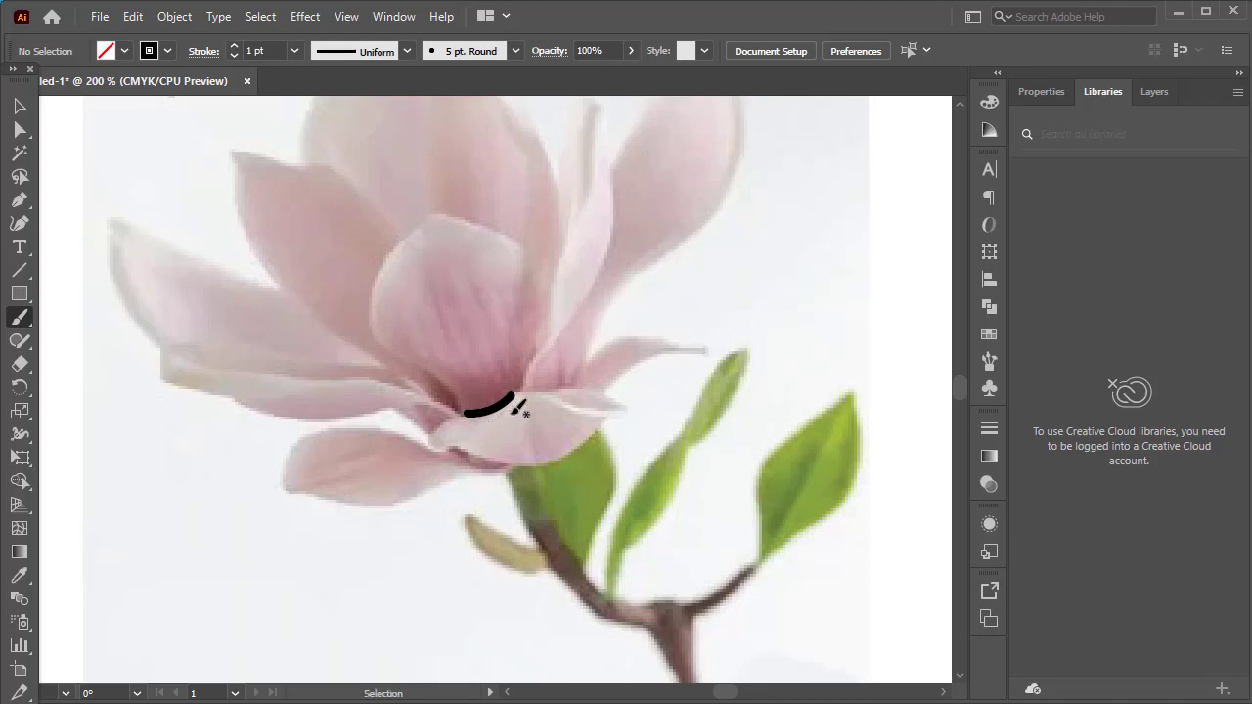
{"action": "key", "text": "ctrl+z"}
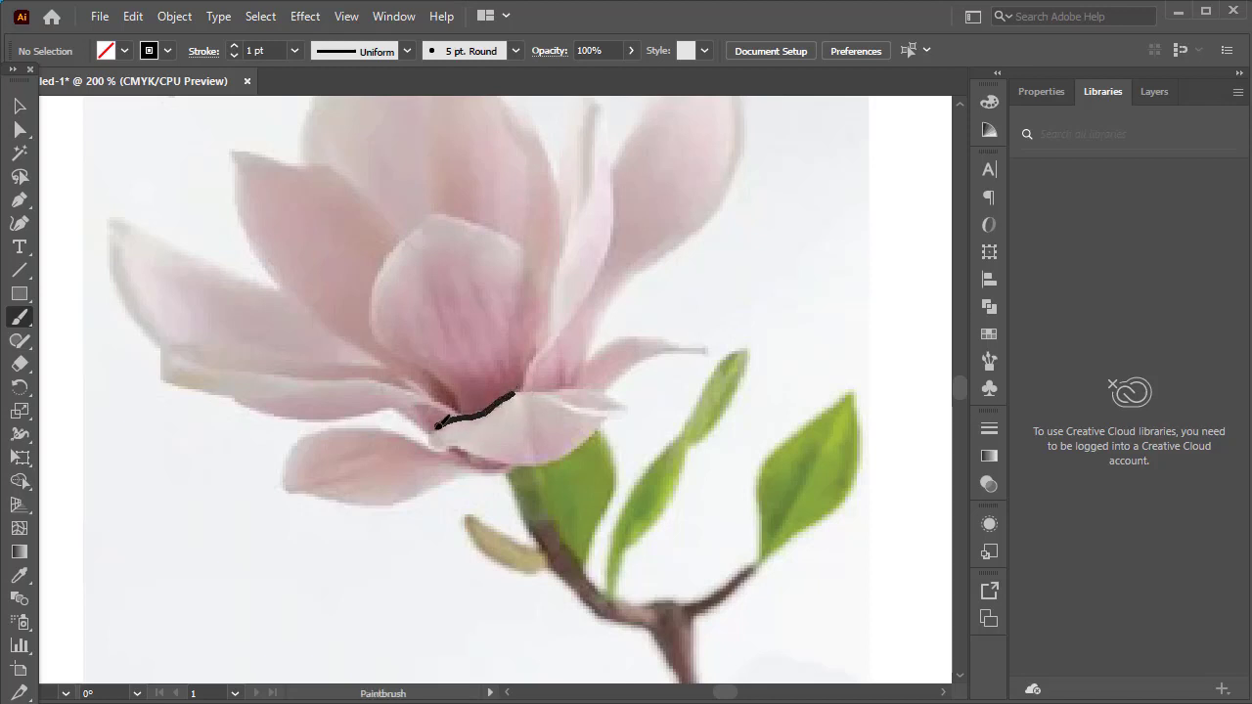
{"action": "mouse_move", "coordinate": [438, 427]}
{"action": "left_mouse_down"}
{"action": "mouse_move", "coordinate": [452, 449]}
{"action": "mouse_move", "coordinate": [533, 459]}
{"action": "mouse_move", "coordinate": [606, 423]}
{"action": "mouse_move", "coordinate": [571, 388]}
{"action": "mouse_move", "coordinate": [544, 390]}
{"action": "left_mouse_up"}
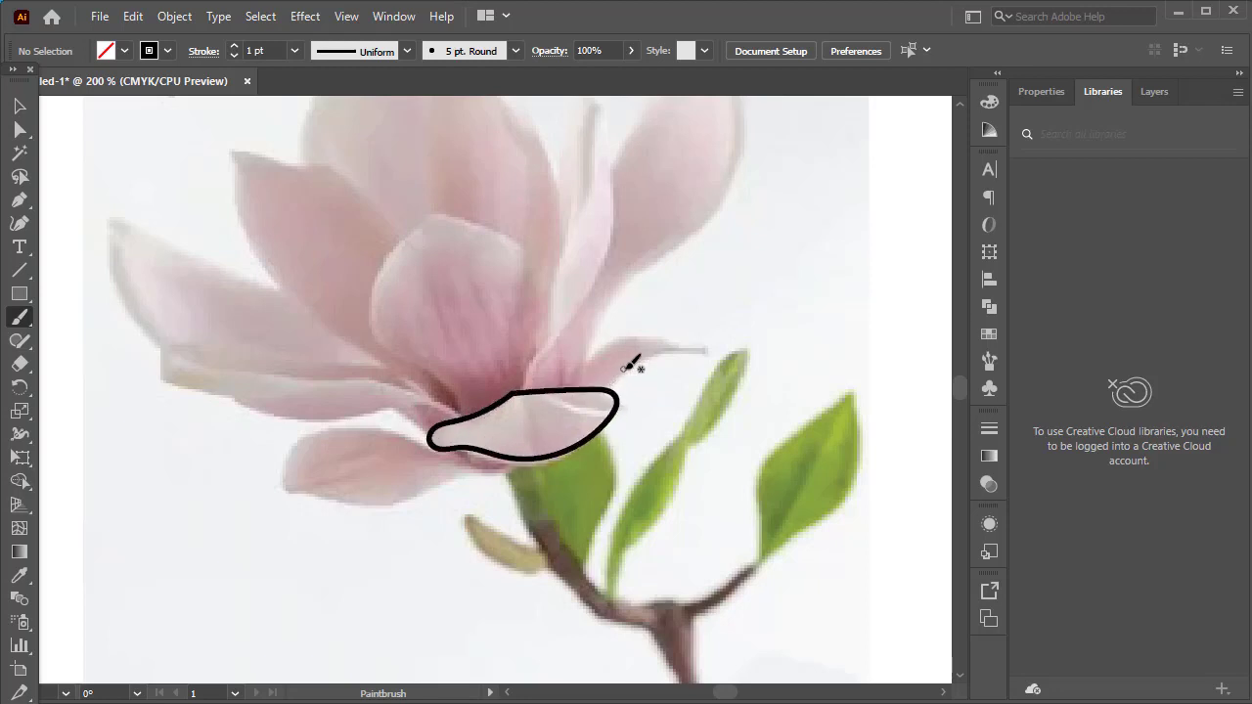
Step: Trace the small curved, pointed petal extending right from the flower's base with the Paintbrush
{"action": "scroll", "coordinate": [631, 369], "scroll_direction": "up", "scroll_amount": 2}
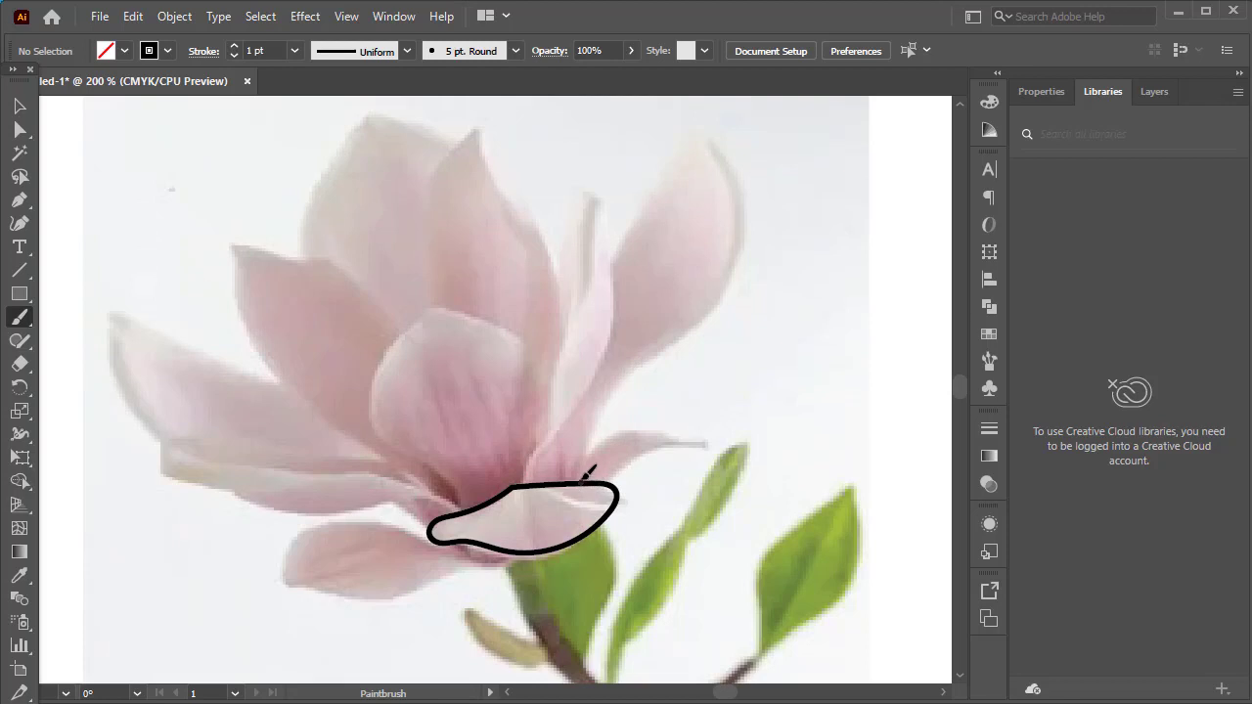
{"action": "mouse_move", "coordinate": [585, 479]}
{"action": "left_mouse_down"}
{"action": "mouse_move", "coordinate": [590, 448]}
{"action": "mouse_move", "coordinate": [626, 434]}
{"action": "mouse_move", "coordinate": [713, 440]}
{"action": "left_mouse_up"}
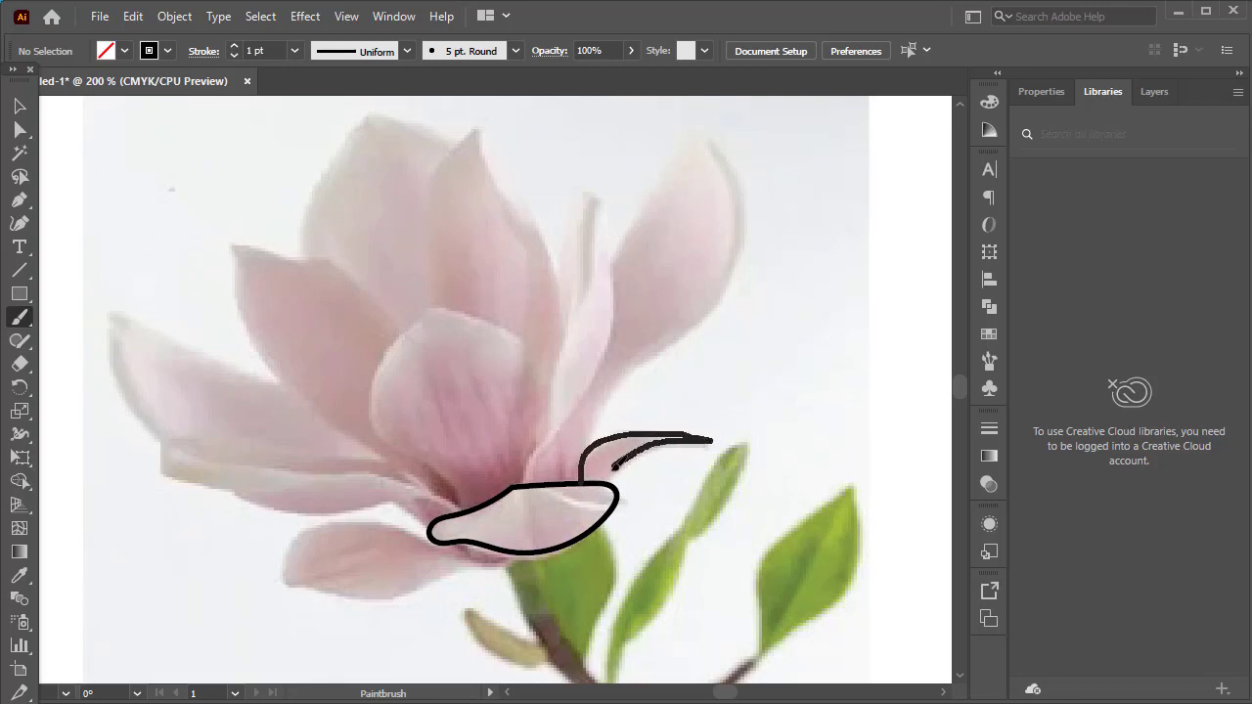
{"action": "left_click_drag", "start_coordinate": [598, 483], "coordinate": [597, 485]}
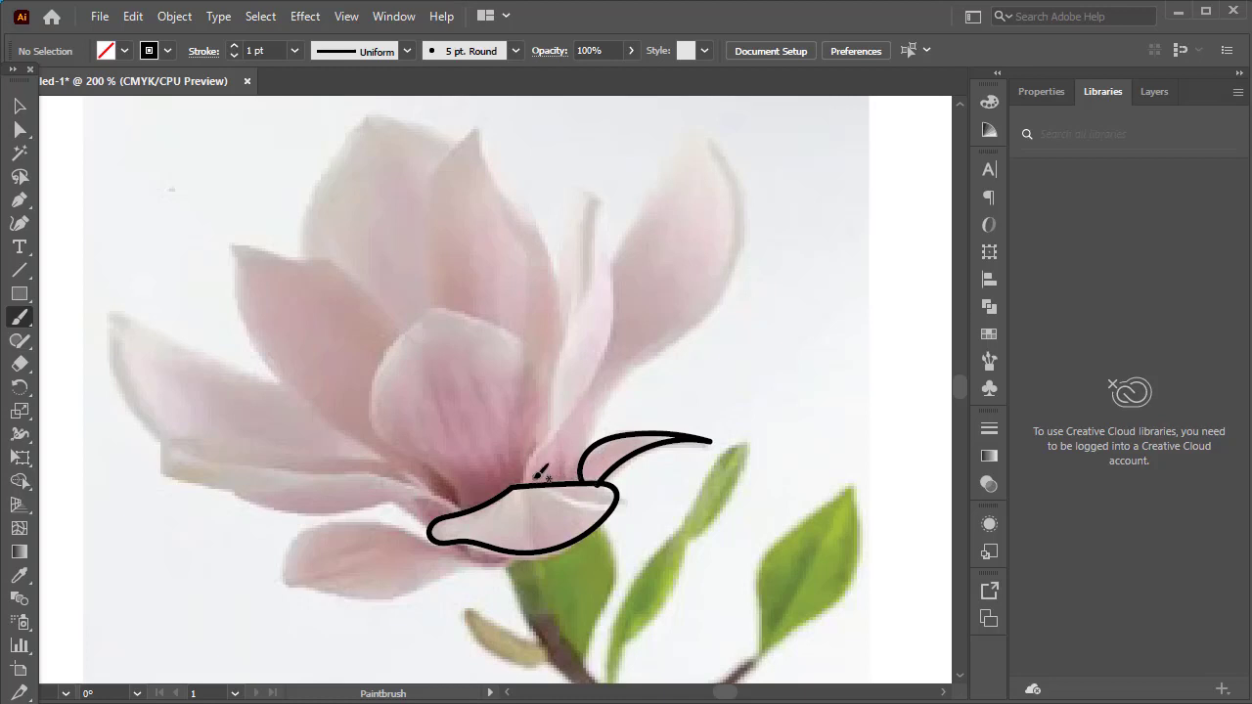
{"action": "mouse_move", "coordinate": [542, 450]}
{"action": "left_mouse_down"}
{"action": "mouse_move", "coordinate": [629, 240]}
{"action": "mouse_move", "coordinate": [615, 352]}
{"action": "mouse_move", "coordinate": [573, 412]}
{"action": "left_mouse_up"}
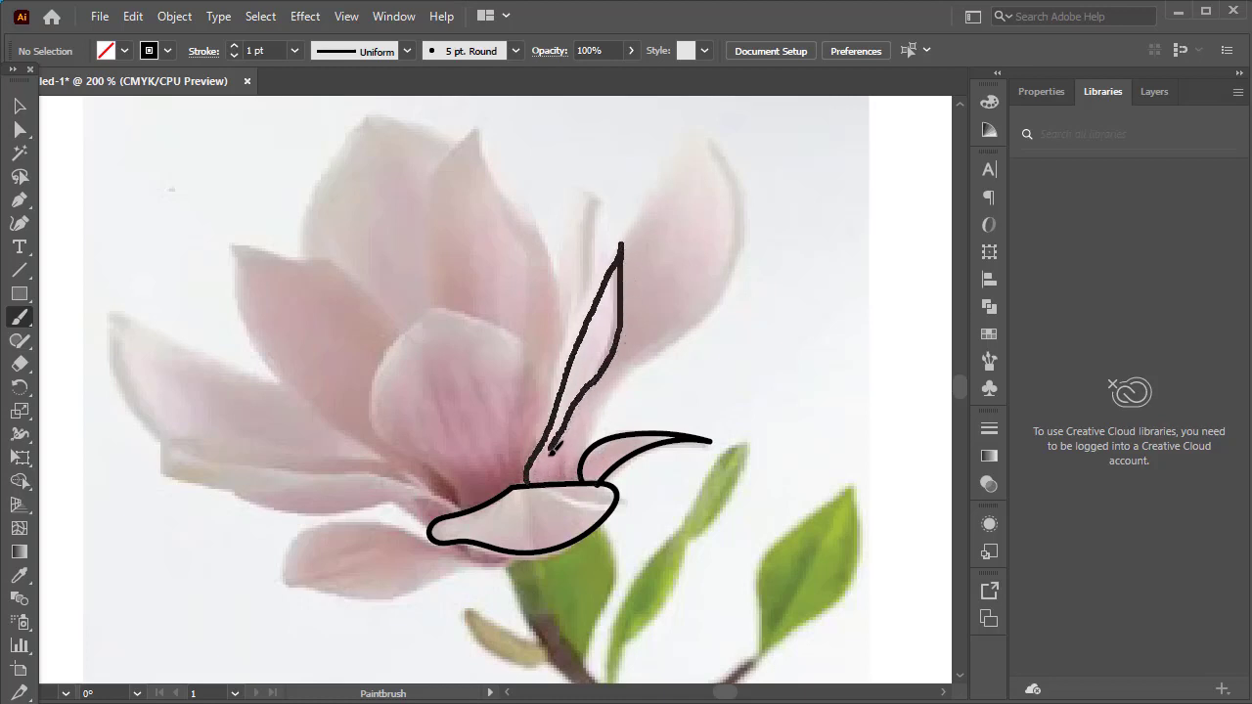
{"action": "left_click_drag", "start_coordinate": [534, 479], "coordinate": [536, 480]}
{"action": "key", "text": "ctrl+z"}
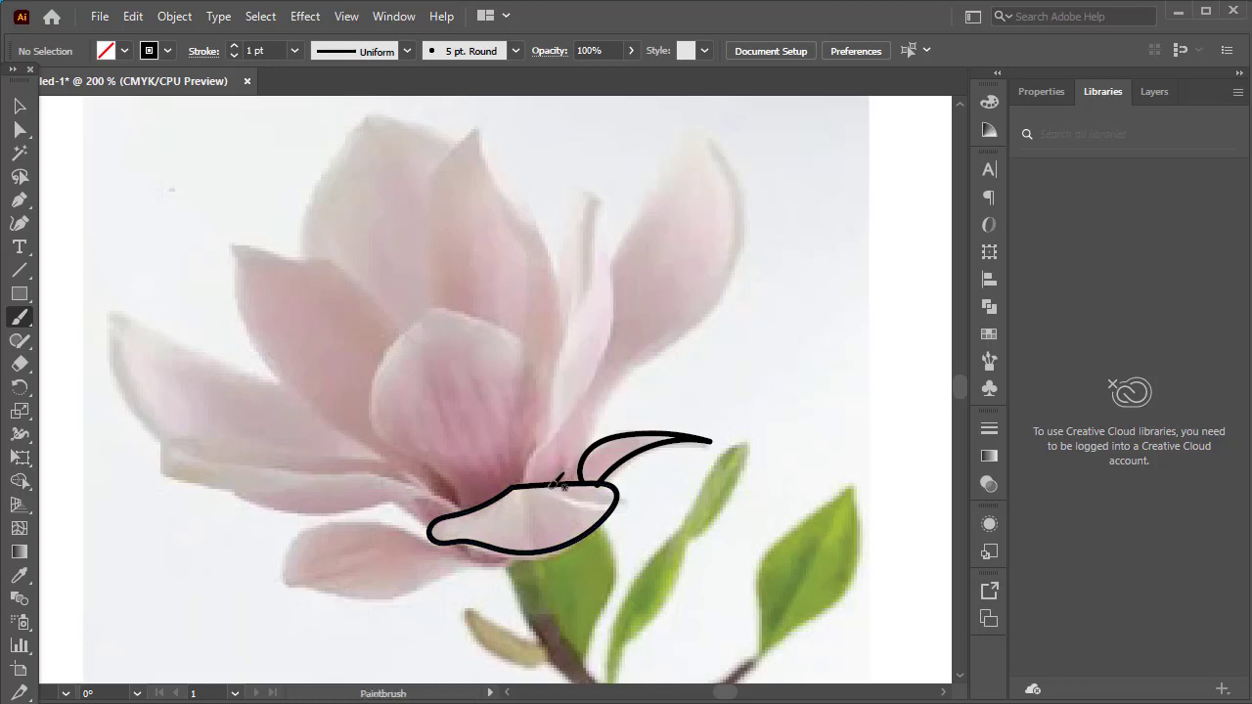
Step: Trace the large upper-right petal and the narrow pointed petal just to its left
{"action": "mouse_move", "coordinate": [592, 435]}
{"action": "left_mouse_down"}
{"action": "mouse_move", "coordinate": [602, 398]}
{"action": "mouse_move", "coordinate": [727, 272]}
{"action": "mouse_move", "coordinate": [736, 218]}
{"action": "mouse_move", "coordinate": [711, 130]}
{"action": "mouse_move", "coordinate": [666, 168]}
{"action": "mouse_move", "coordinate": [626, 294]}
{"action": "left_mouse_up"}
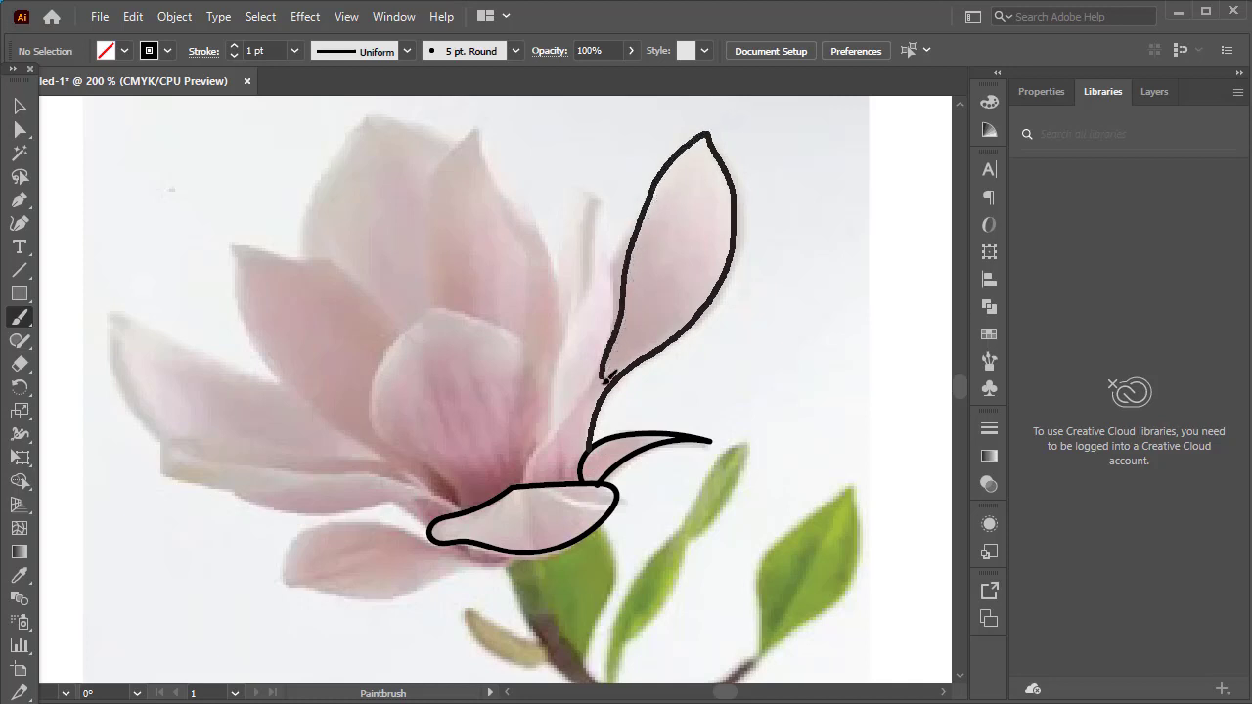
{"action": "left_click_drag", "start_coordinate": [604, 399], "coordinate": [600, 405]}
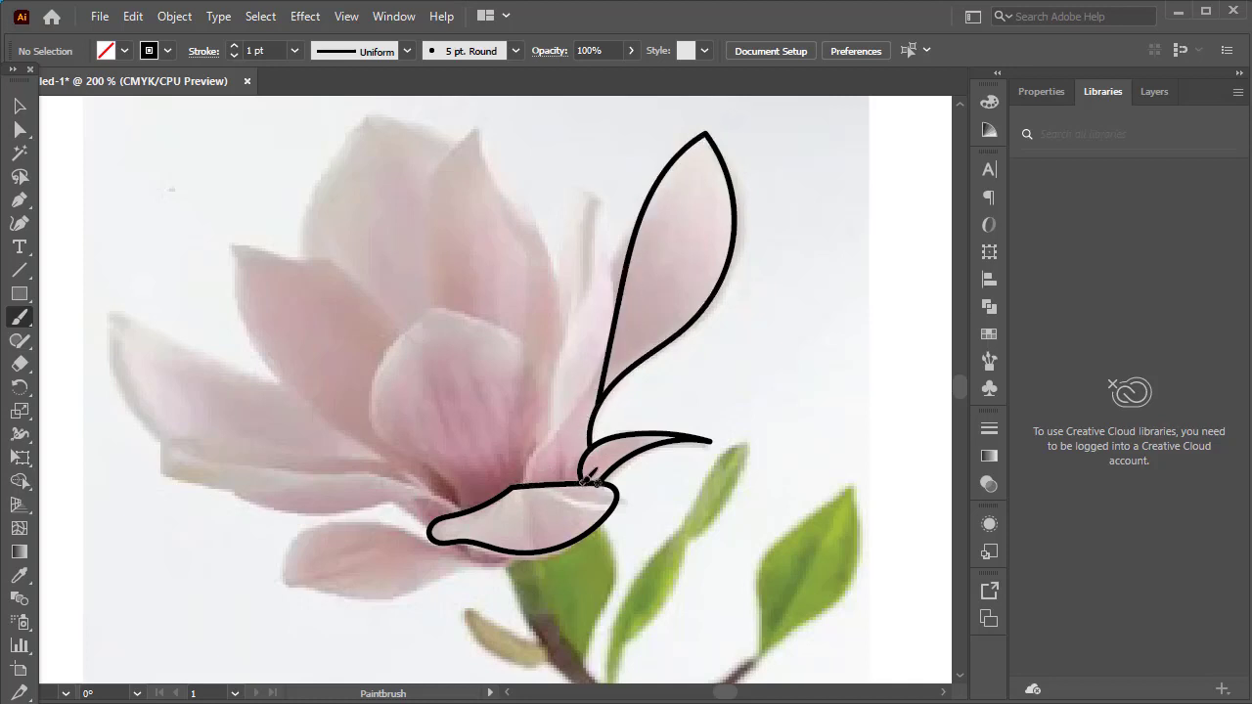
{"action": "mouse_move", "coordinate": [589, 477]}
{"action": "left_mouse_down"}
{"action": "mouse_move", "coordinate": [565, 399]}
{"action": "mouse_move", "coordinate": [616, 256]}
{"action": "mouse_move", "coordinate": [626, 178]}
{"action": "mouse_move", "coordinate": [624, 284]}
{"action": "left_mouse_up"}
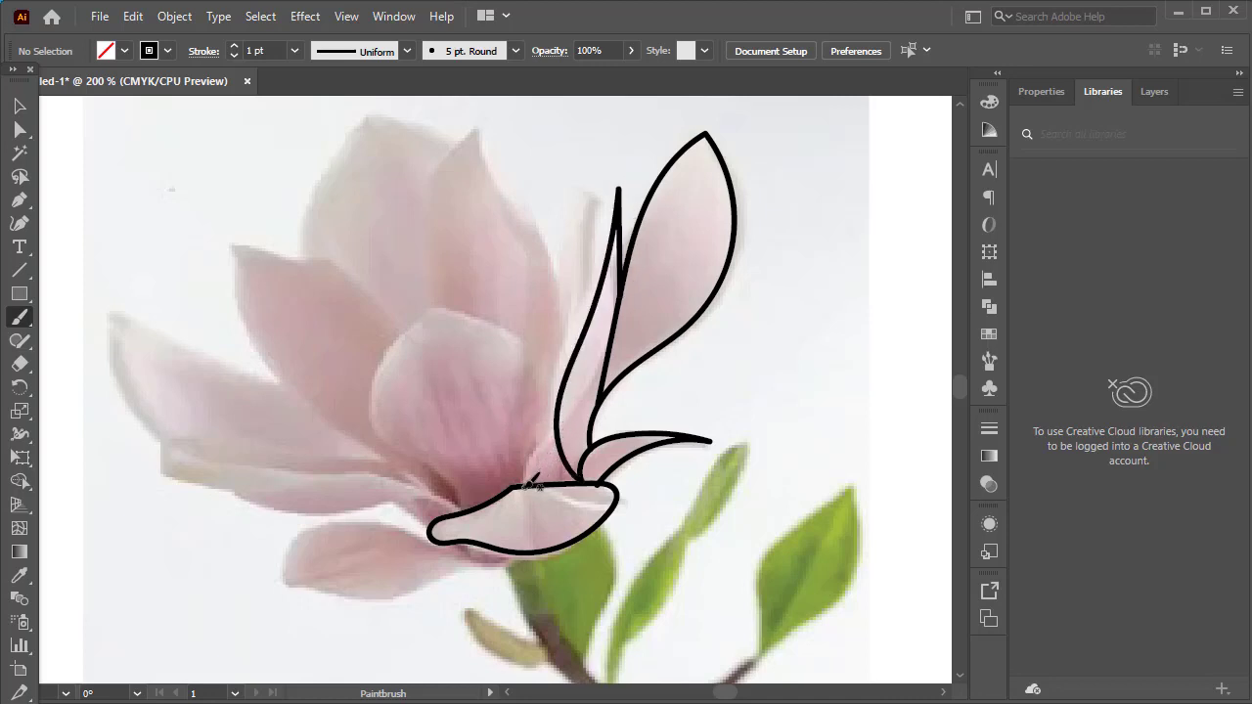
Step: Trace the tall upper-middle petal and the rounded central petal in front of it, ending at the existing outlines
{"action": "mouse_move", "coordinate": [529, 471]}
{"action": "left_mouse_down"}
{"action": "mouse_move", "coordinate": [568, 355]}
{"action": "mouse_move", "coordinate": [571, 285]}
{"action": "mouse_move", "coordinate": [552, 231]}
{"action": "mouse_move", "coordinate": [504, 170]}
{"action": "mouse_move", "coordinate": [491, 120]}
{"action": "mouse_move", "coordinate": [433, 189]}
{"action": "mouse_move", "coordinate": [429, 233]}
{"action": "mouse_move", "coordinate": [458, 310]}
{"action": "mouse_move", "coordinate": [504, 341]}
{"action": "mouse_move", "coordinate": [548, 421]}
{"action": "left_mouse_up"}
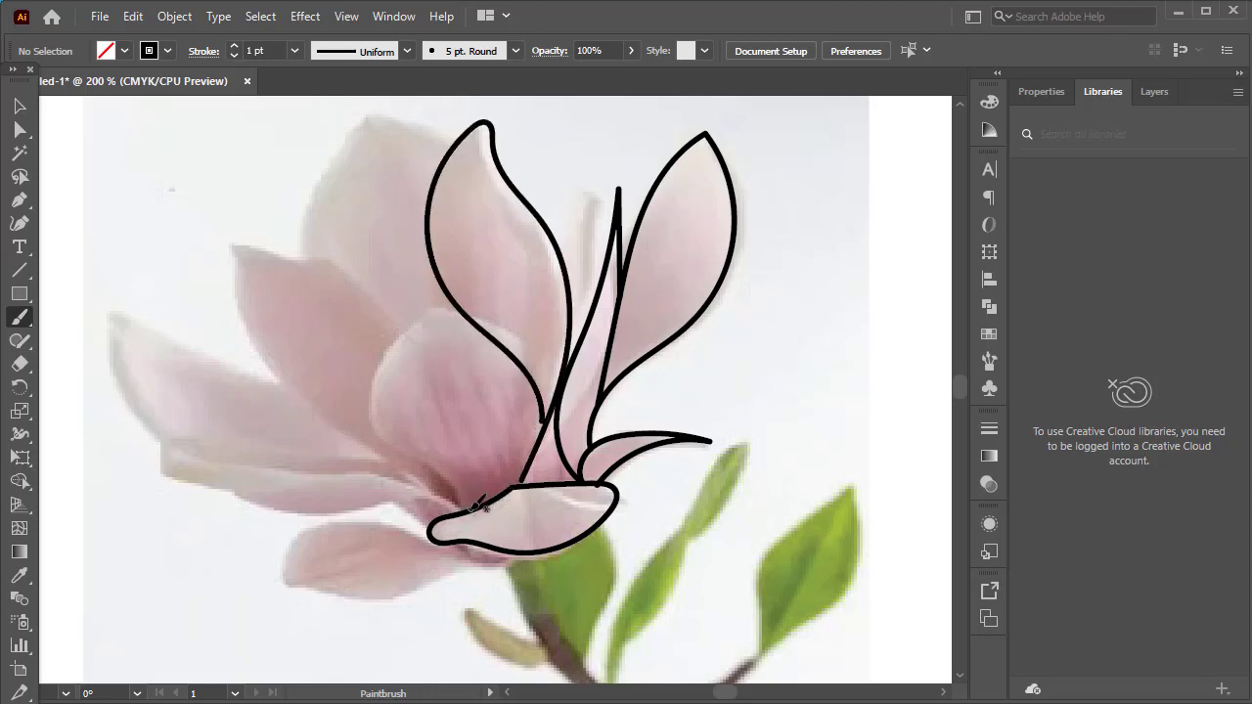
{"action": "mouse_move", "coordinate": [465, 508]}
{"action": "left_mouse_down"}
{"action": "mouse_move", "coordinate": [371, 386]}
{"action": "mouse_move", "coordinate": [411, 348]}
{"action": "left_mouse_up"}
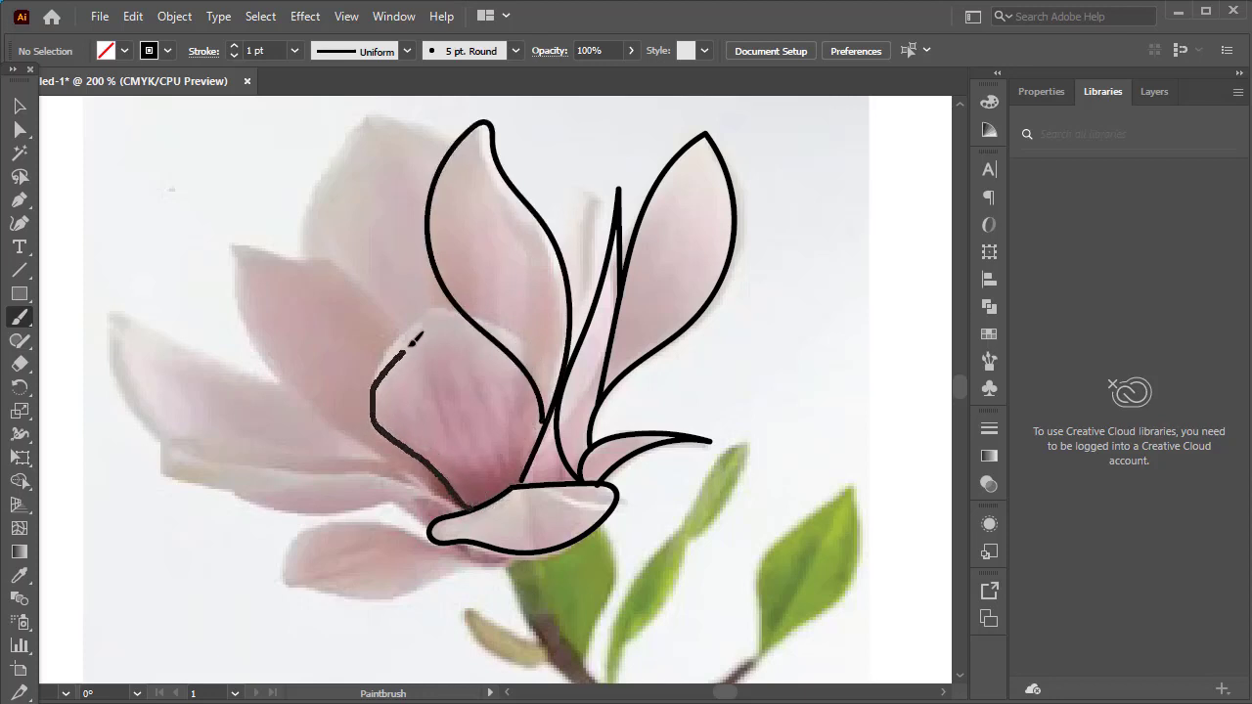
{"action": "left_click_drag", "start_coordinate": [465, 307], "coordinate": [470, 305]}
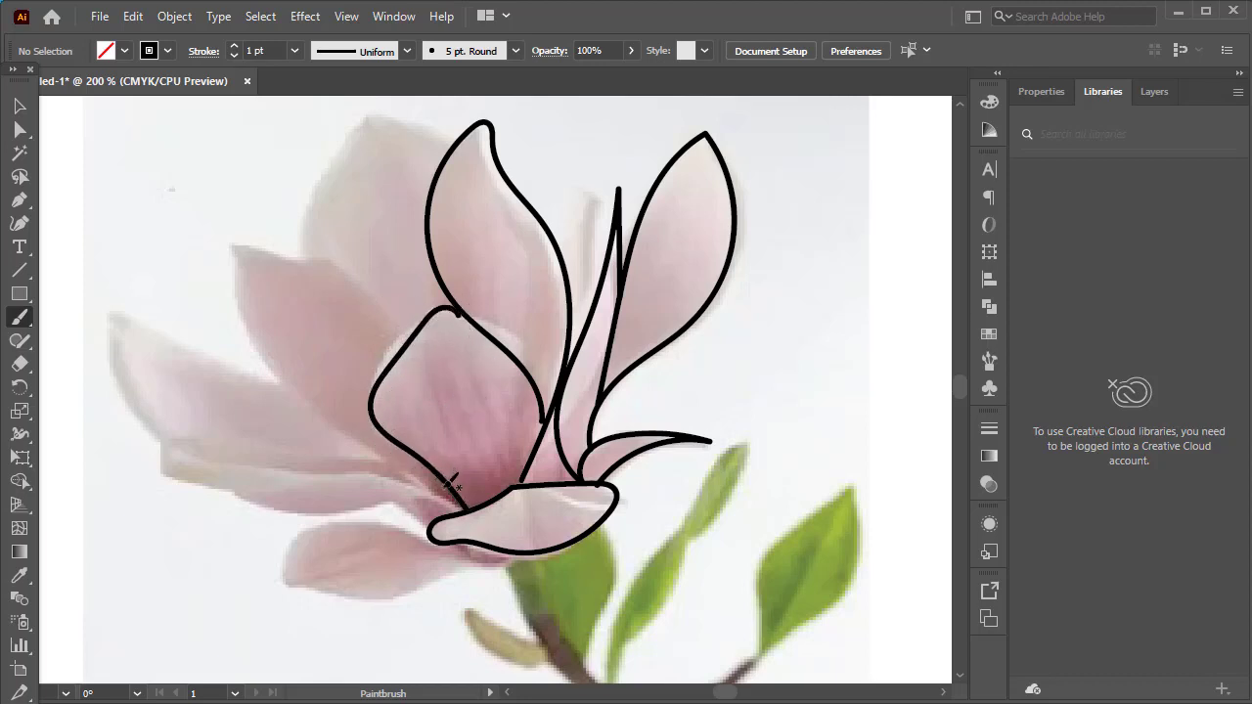
Step: Trace the upper back petal and the four overlapping petals on the flower's left side
{"action": "mouse_move", "coordinate": [431, 464]}
{"action": "left_mouse_down"}
{"action": "mouse_move", "coordinate": [314, 398]}
{"action": "mouse_move", "coordinate": [266, 315]}
{"action": "mouse_move", "coordinate": [247, 238]}
{"action": "mouse_move", "coordinate": [270, 260]}
{"action": "mouse_move", "coordinate": [353, 285]}
{"action": "mouse_move", "coordinate": [418, 331]}
{"action": "left_mouse_up"}
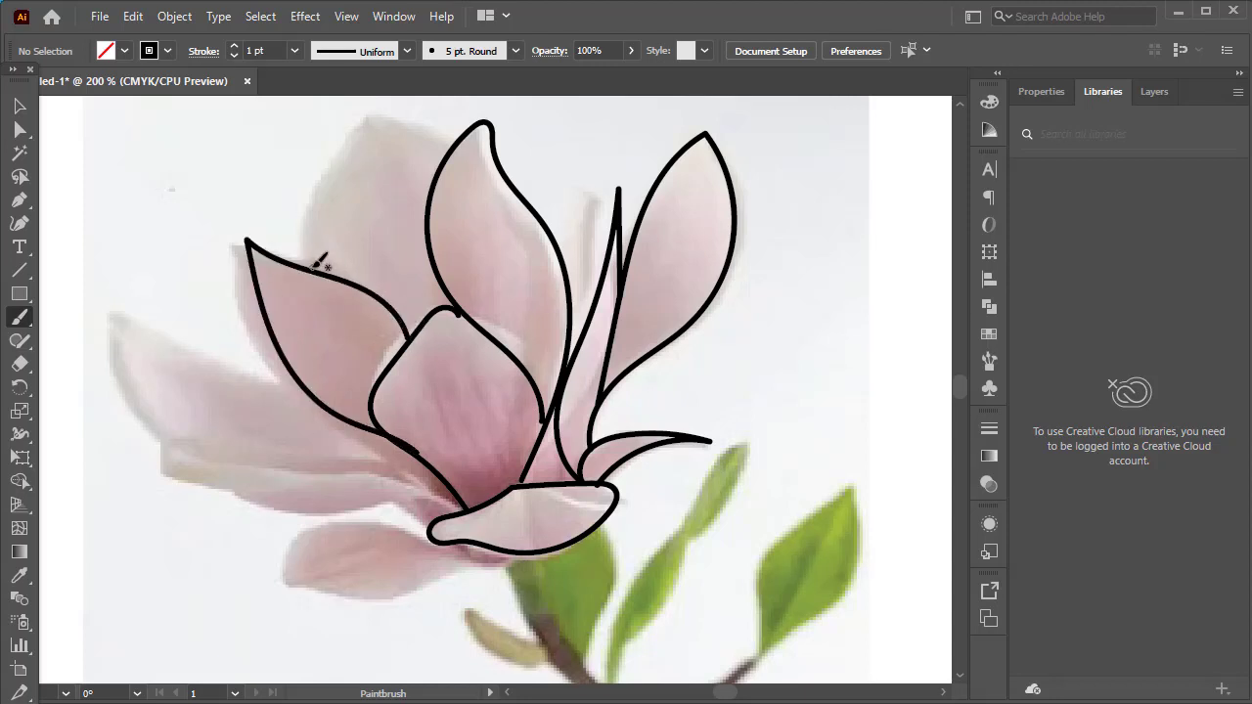
{"action": "mouse_move", "coordinate": [309, 266]}
{"action": "left_mouse_down"}
{"action": "mouse_move", "coordinate": [325, 189]}
{"action": "mouse_move", "coordinate": [371, 126]}
{"action": "mouse_move", "coordinate": [393, 115]}
{"action": "mouse_move", "coordinate": [462, 157]}
{"action": "left_mouse_up"}
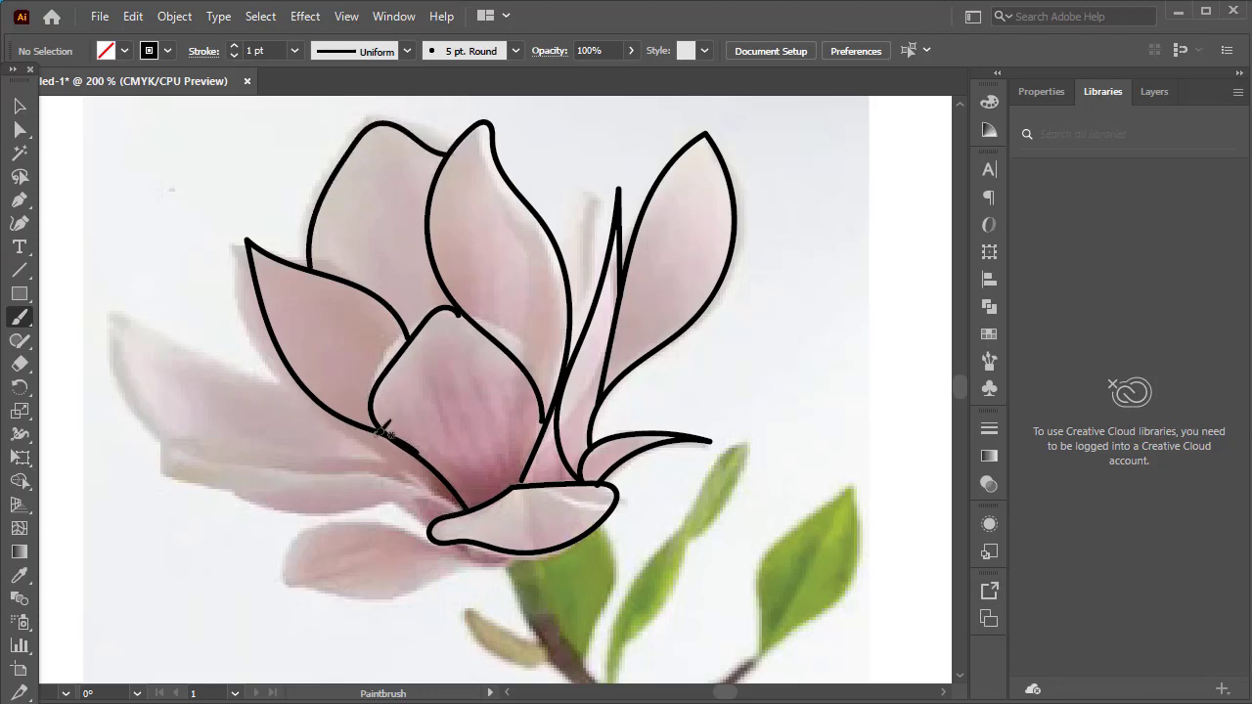
{"action": "mouse_move", "coordinate": [419, 453]}
{"action": "left_mouse_down"}
{"action": "mouse_move", "coordinate": [391, 442]}
{"action": "mouse_move", "coordinate": [279, 449]}
{"action": "mouse_move", "coordinate": [205, 436]}
{"action": "mouse_move", "coordinate": [150, 409]}
{"action": "mouse_move", "coordinate": [123, 306]}
{"action": "mouse_move", "coordinate": [163, 355]}
{"action": "mouse_move", "coordinate": [202, 375]}
{"action": "mouse_move", "coordinate": [299, 383]}
{"action": "left_mouse_up"}
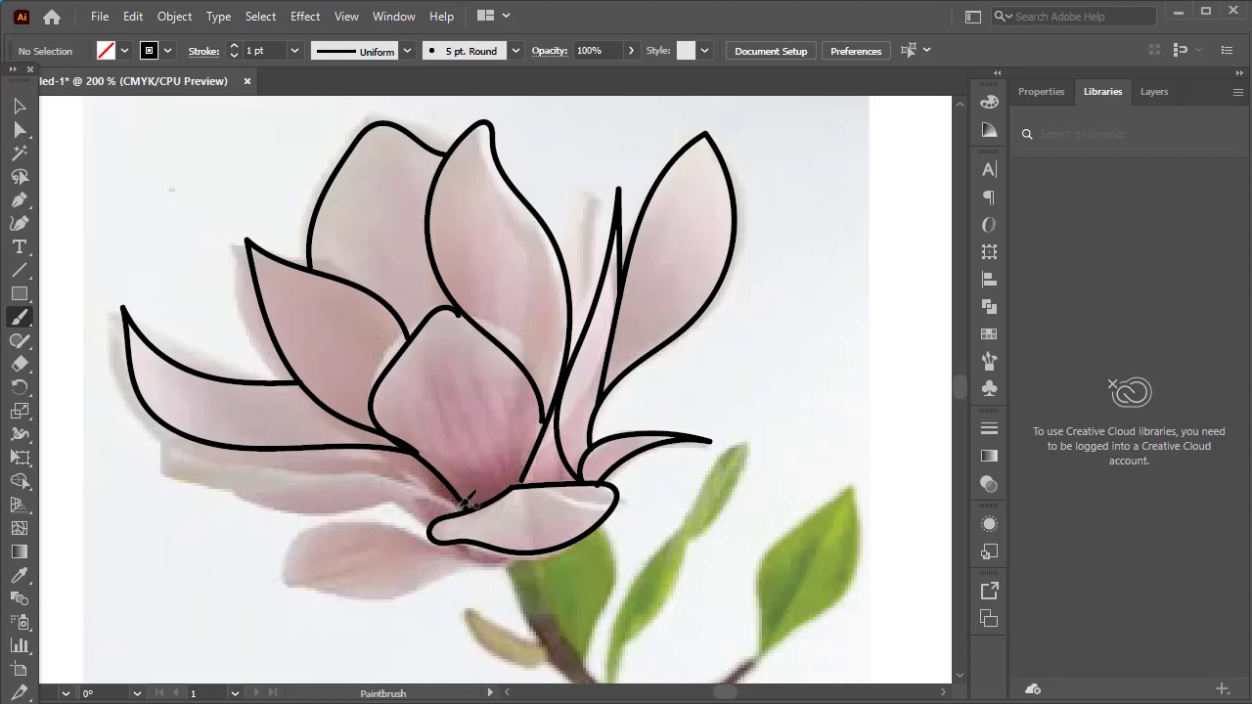
{"action": "mouse_move", "coordinate": [458, 497]}
{"action": "left_mouse_down"}
{"action": "mouse_move", "coordinate": [409, 479]}
{"action": "mouse_move", "coordinate": [232, 472]}
{"action": "mouse_move", "coordinate": [147, 412]}
{"action": "left_mouse_up"}
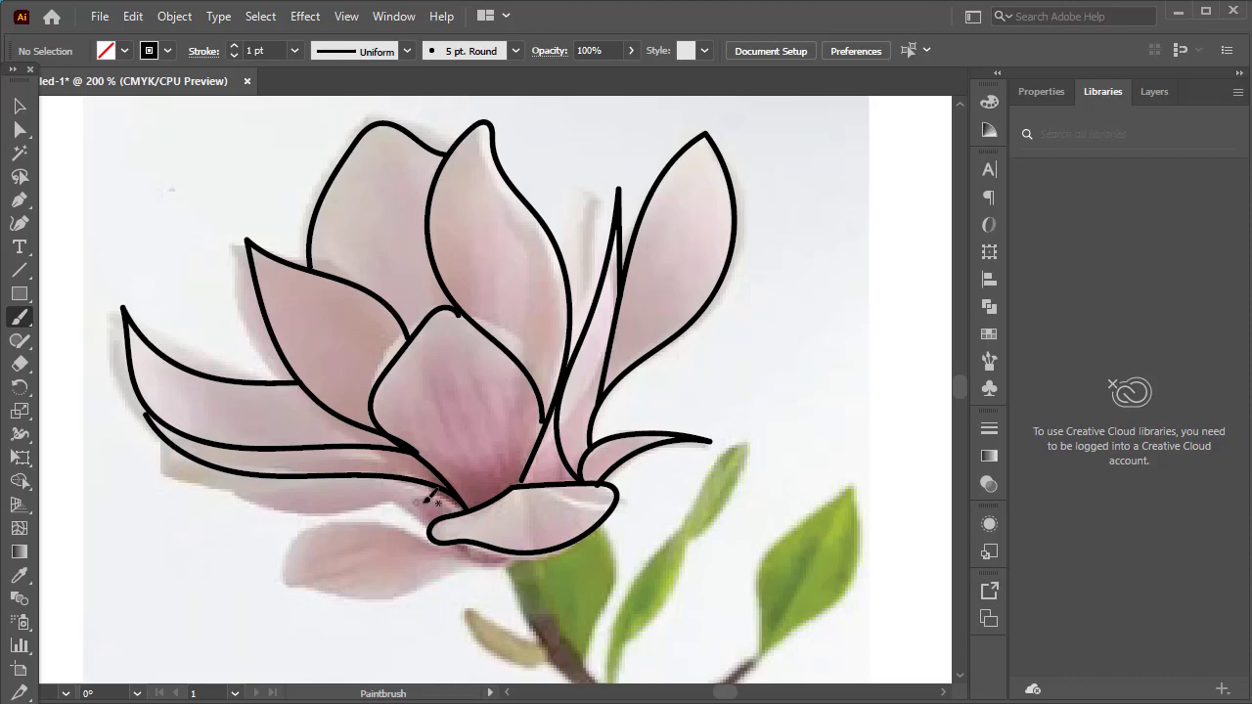
{"action": "mouse_move", "coordinate": [400, 478]}
{"action": "left_mouse_down"}
{"action": "mouse_move", "coordinate": [309, 512]}
{"action": "mouse_move", "coordinate": [205, 503]}
{"action": "mouse_move", "coordinate": [187, 473]}
{"action": "mouse_move", "coordinate": [233, 470]}
{"action": "left_mouse_up"}
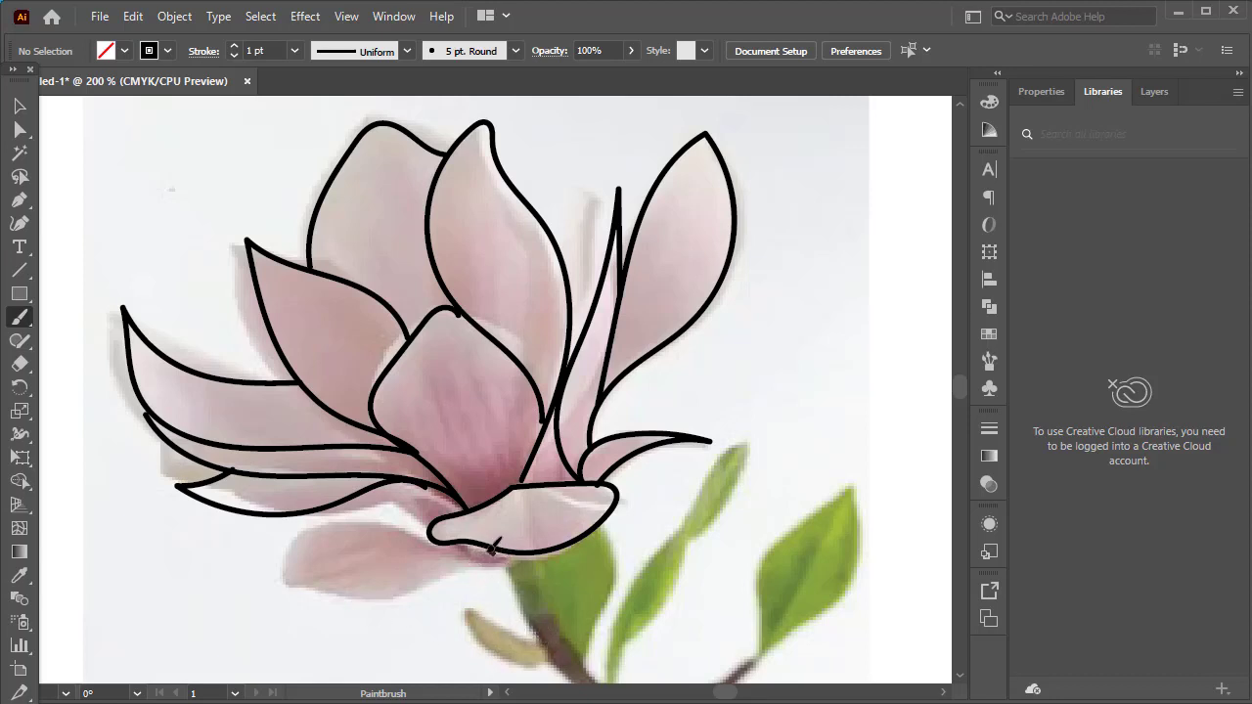
{"action": "mouse_move", "coordinate": [494, 546]}
{"action": "left_mouse_down"}
{"action": "mouse_move", "coordinate": [461, 553]}
{"action": "mouse_move", "coordinate": [405, 595]}
{"action": "mouse_move", "coordinate": [275, 575]}
{"action": "mouse_move", "coordinate": [320, 536]}
{"action": "mouse_move", "coordinate": [353, 531]}
{"action": "mouse_move", "coordinate": [512, 554]}
{"action": "mouse_move", "coordinate": [471, 540]}
{"action": "mouse_move", "coordinate": [359, 589]}
{"action": "mouse_move", "coordinate": [272, 570]}
{"action": "mouse_move", "coordinate": [350, 533]}
{"action": "mouse_move", "coordinate": [441, 533]}
{"action": "left_mouse_up"}
{"action": "key", "text": "ctrl+z"}
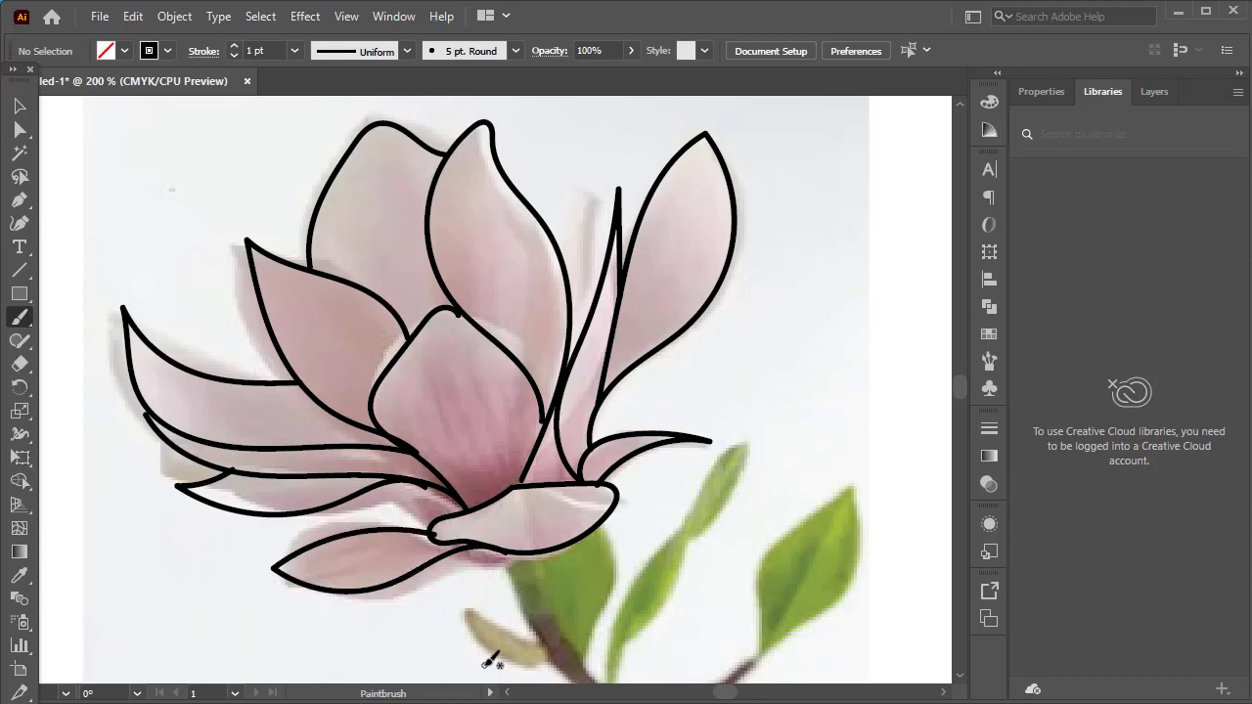
{"action": "key", "text": "ctrl+z"}
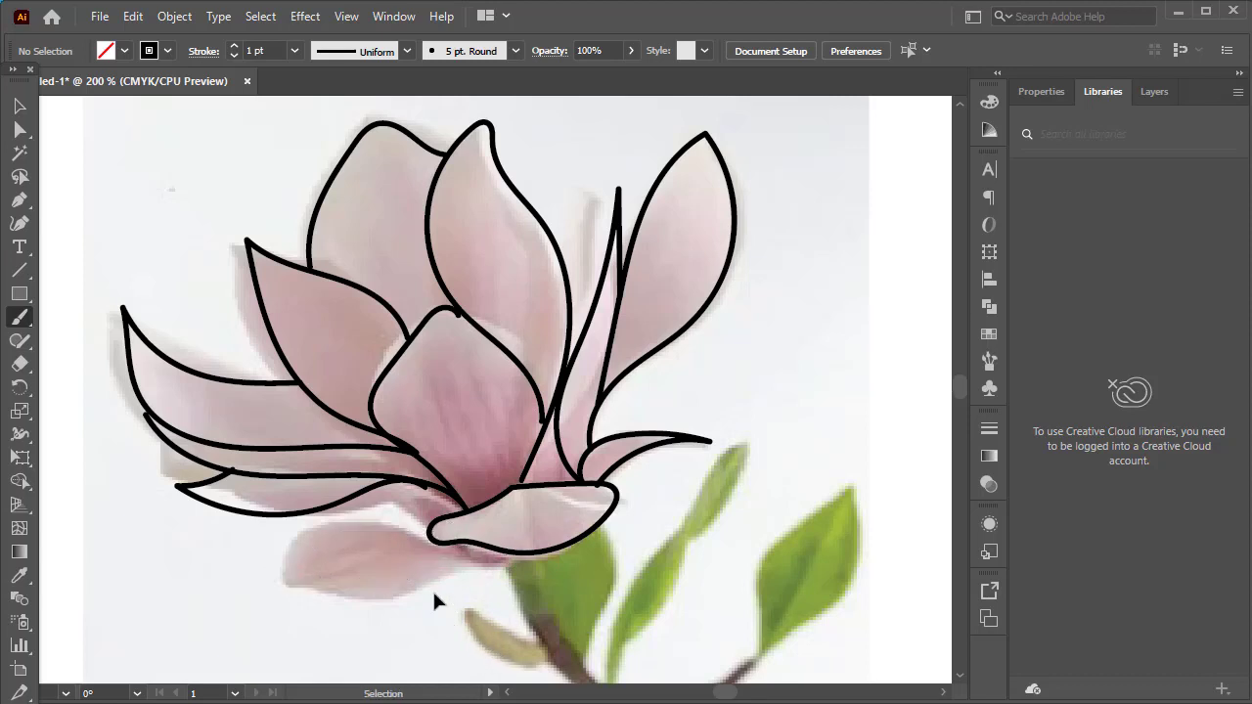
Step: Trace the lowest left petal from the front petal's left end around to its underside
{"action": "mouse_move", "coordinate": [437, 543]}
{"action": "left_mouse_down"}
{"action": "mouse_move", "coordinate": [341, 519]}
{"action": "mouse_move", "coordinate": [305, 526]}
{"action": "left_mouse_up"}
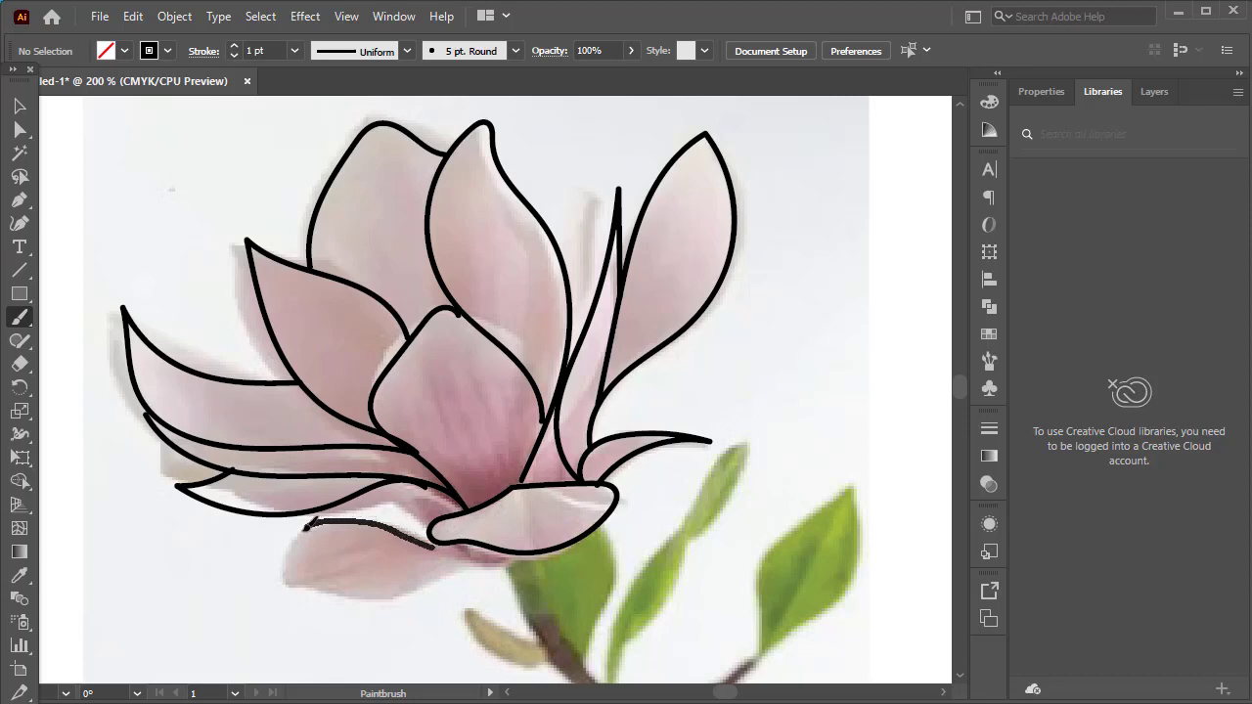
{"action": "mouse_move", "coordinate": [319, 583]}
{"action": "left_mouse_down"}
{"action": "mouse_move", "coordinate": [438, 593]}
{"action": "mouse_move", "coordinate": [517, 550]}
{"action": "left_mouse_up"}
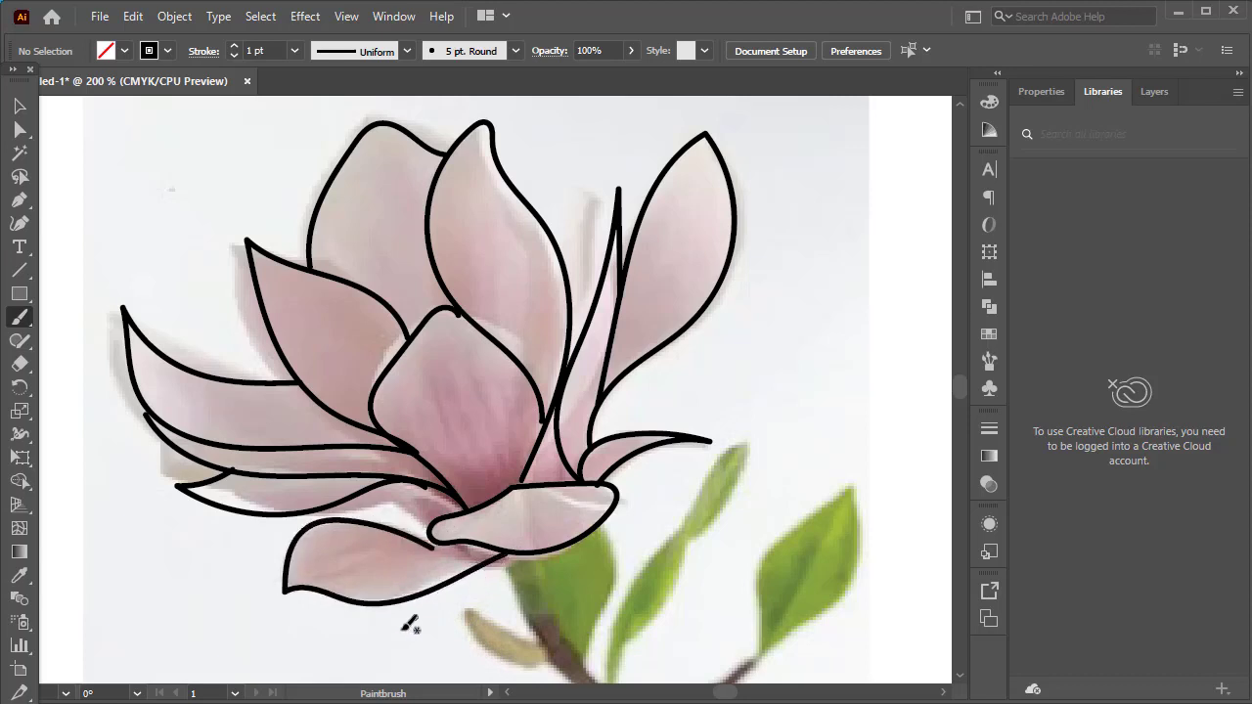
{"action": "scroll", "coordinate": [481, 354], "scroll_direction": "up", "scroll_amount": 1}
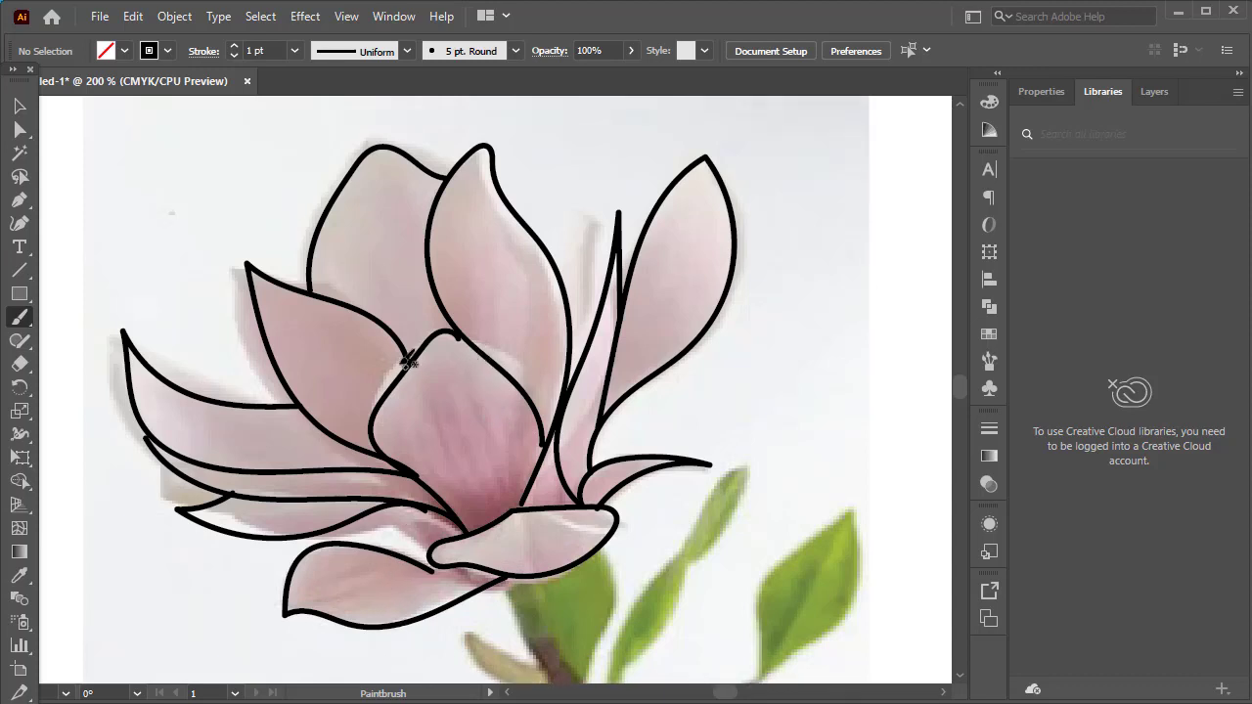
Step: Select all the traced petal outlines and show their anchor points with the Direct Selection tool
{"action": "left_click", "coordinate": [19, 107]}
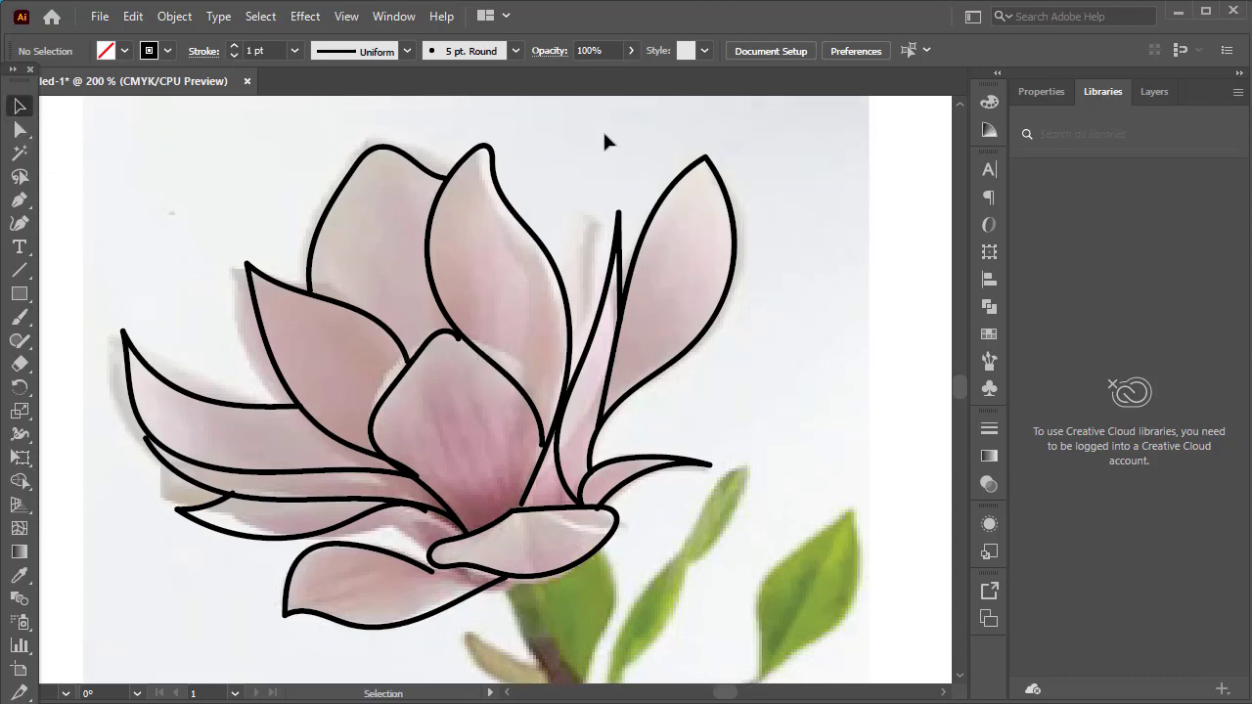
{"action": "left_click_drag", "start_coordinate": [780, 136], "coordinate": [133, 629]}
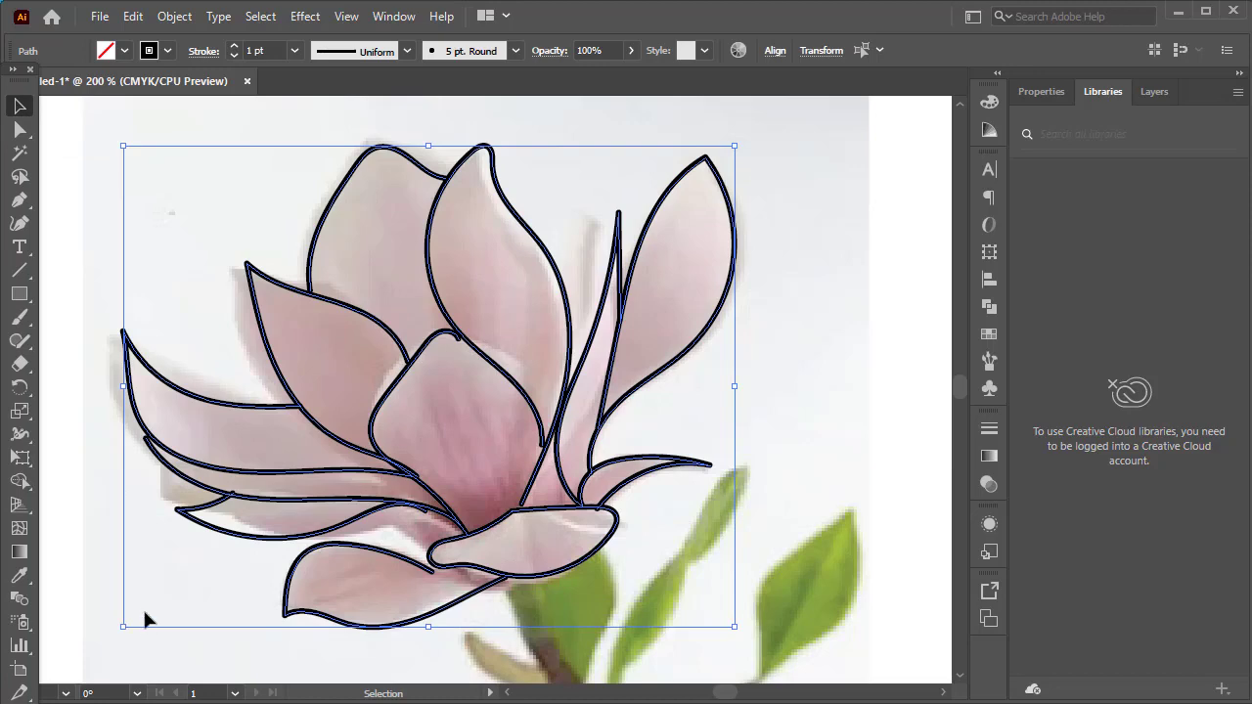
{"action": "left_click", "coordinate": [20, 130]}
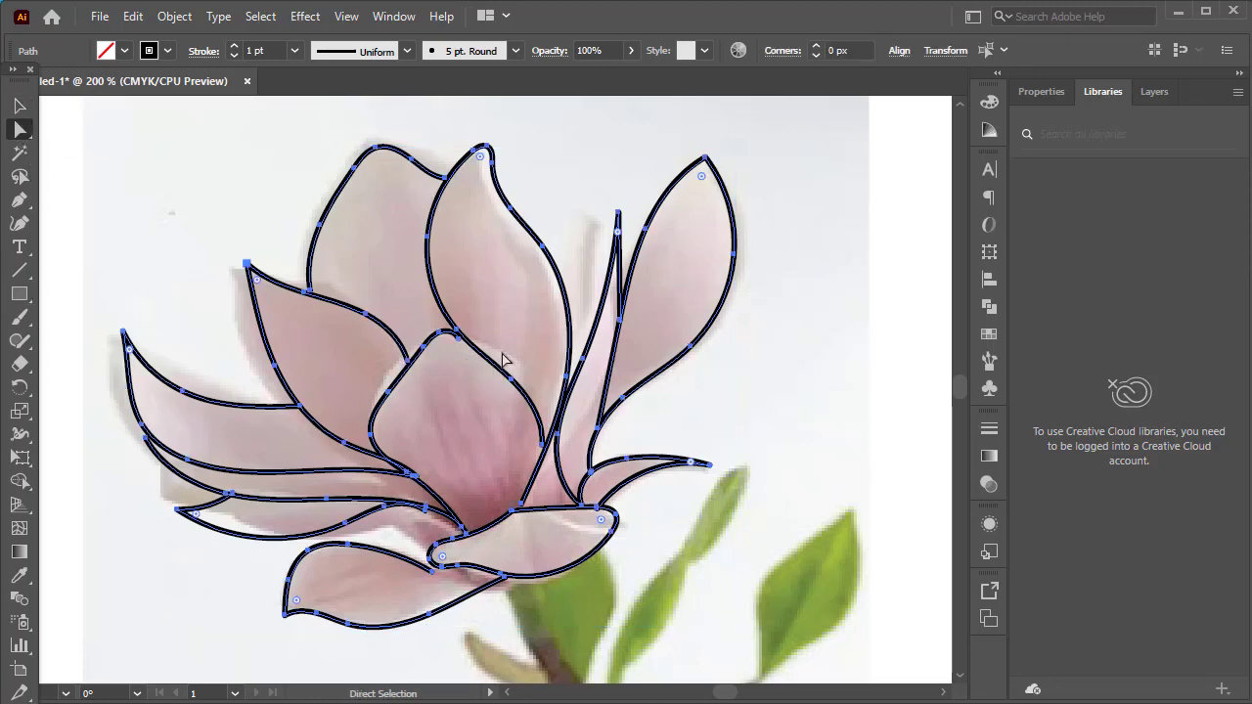
{"action": "left_click_drag", "start_coordinate": [459, 335], "coordinate": [460, 328]}
{"action": "key", "text": "ctrl+z"}
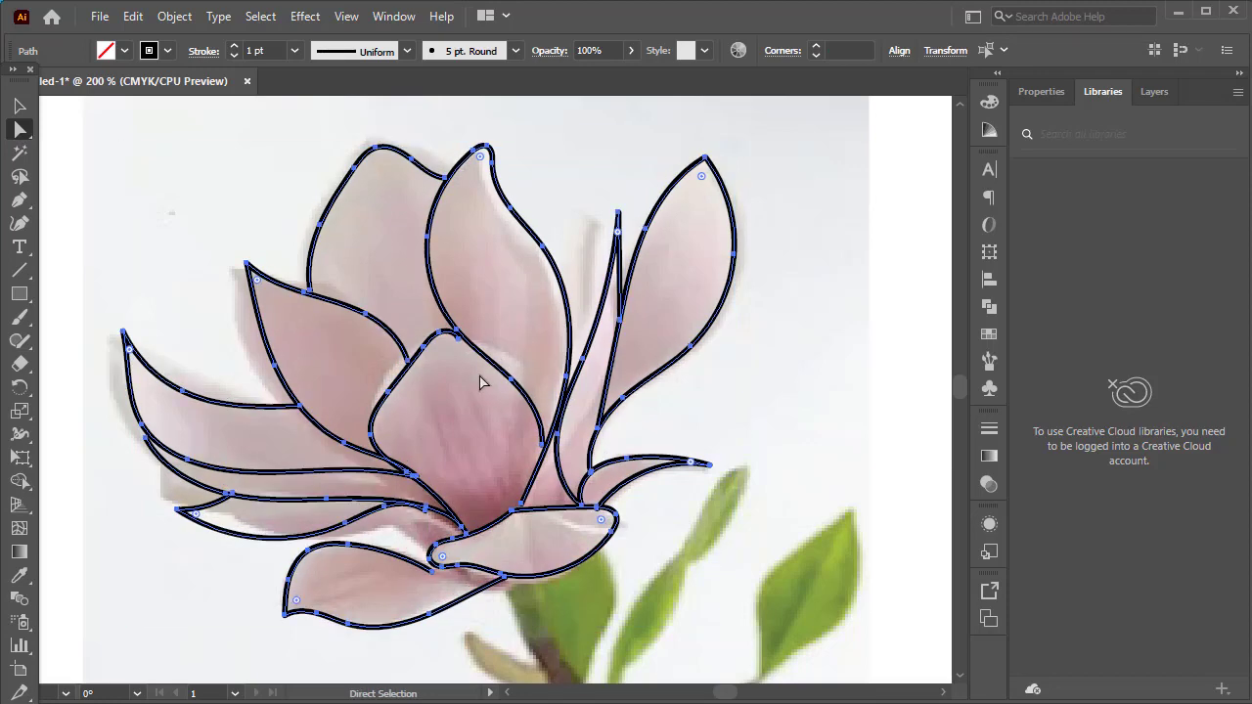
{"action": "left_click", "coordinate": [477, 374]}
{"action": "left_click", "coordinate": [460, 340]}
{"action": "left_click_drag", "start_coordinate": [464, 340], "coordinate": [464, 339]}
{"action": "left_click", "coordinate": [500, 322]}
Step: Move the loose top end anchor of the central petal's outline onto the neighbouring petal's line
{"action": "scroll", "coordinate": [479, 335], "scroll_direction": "up", "scroll_amount": 4}
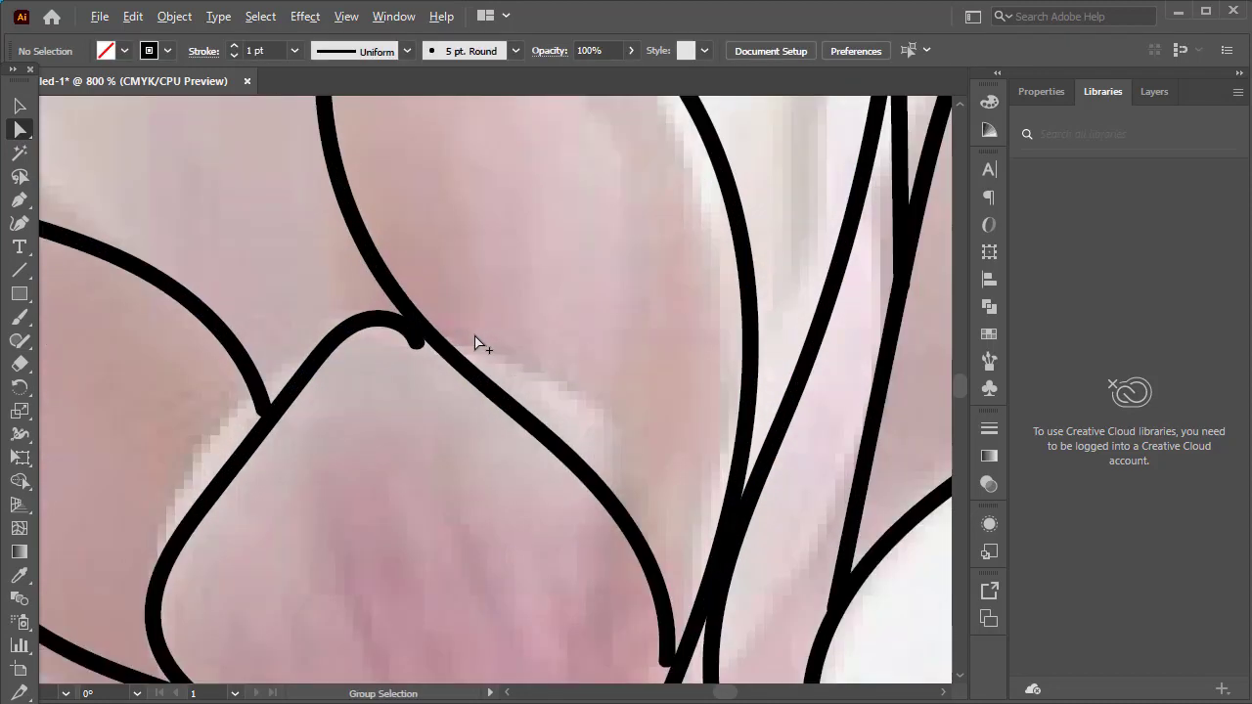
{"action": "left_click", "coordinate": [395, 351]}
{"action": "left_click_drag", "start_coordinate": [395, 352], "coordinate": [409, 339]}
Step: Move the central petal's loose right end anchor and the small right petal's lower end anchor onto their neighbouring lines
{"action": "left_click_drag", "start_coordinate": [576, 205], "coordinate": [43, 467]}
{"action": "scroll", "coordinate": [590, 444], "scroll_direction": "down", "scroll_amount": 1}
{"action": "scroll", "coordinate": [676, 380], "scroll_direction": "down", "scroll_amount": 1}
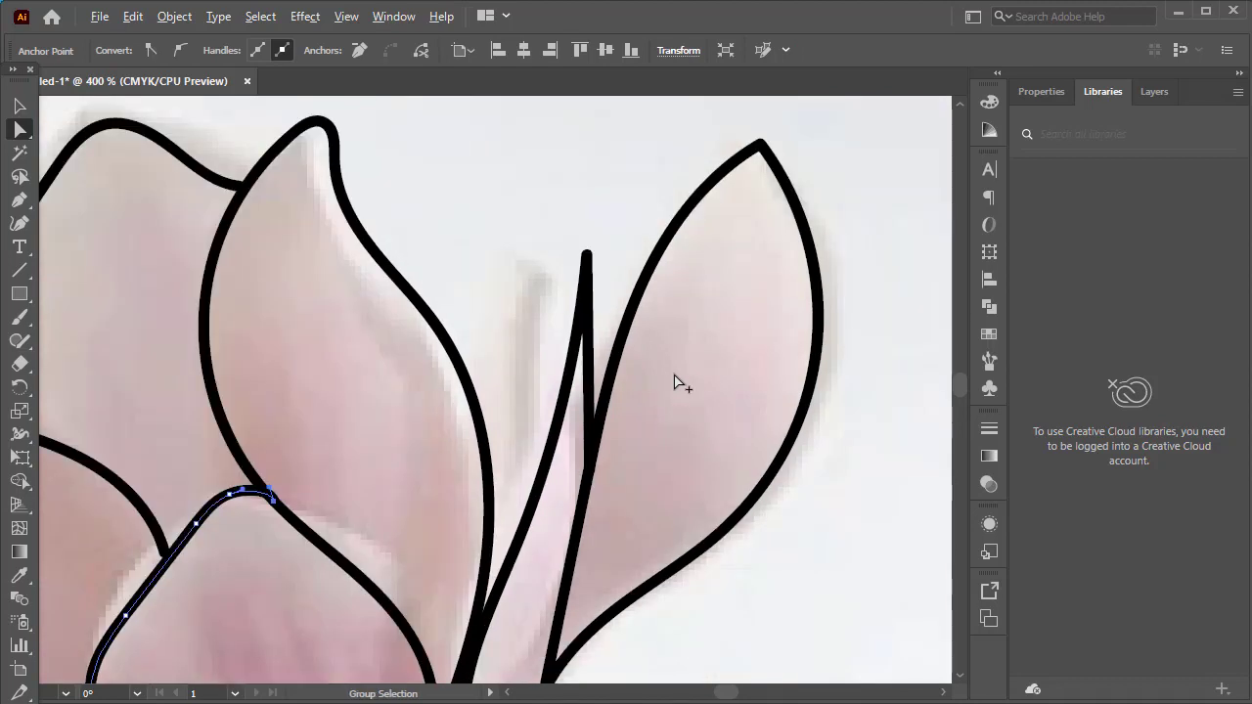
{"action": "left_click_drag", "start_coordinate": [498, 512], "coordinate": [582, 124]}
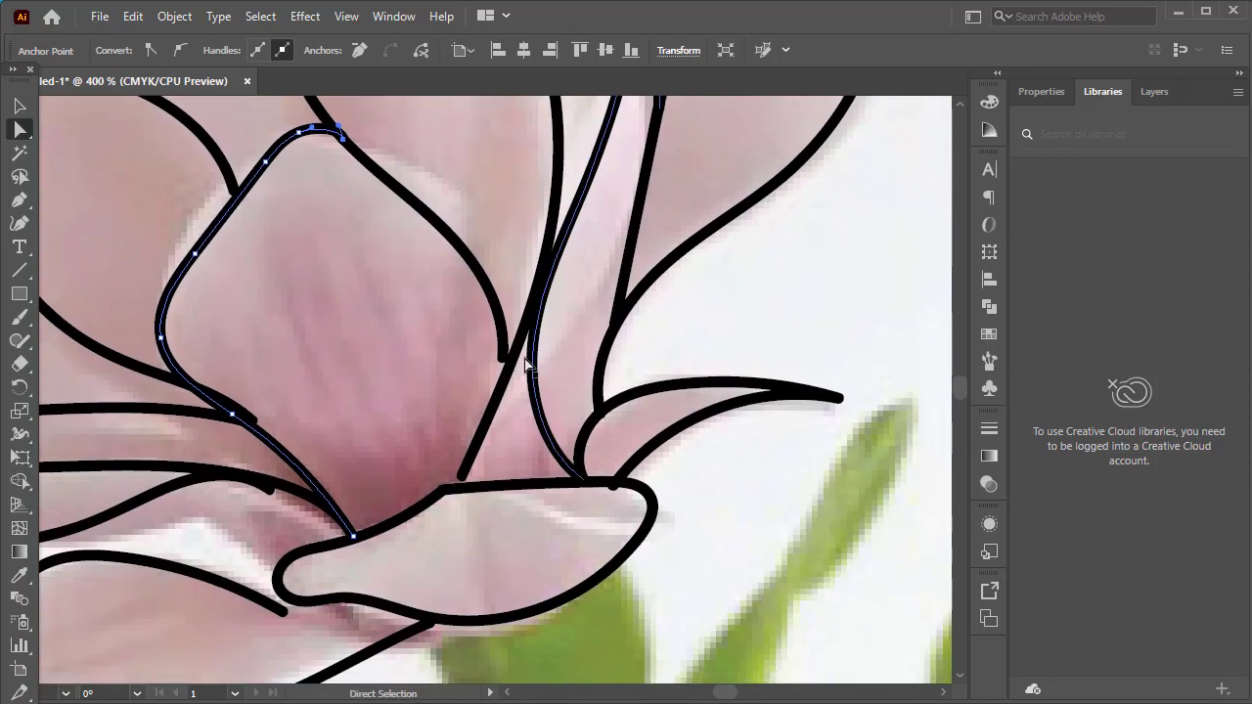
{"action": "left_click_drag", "start_coordinate": [502, 357], "coordinate": [511, 361]}
{"action": "left_click", "coordinate": [613, 488]}
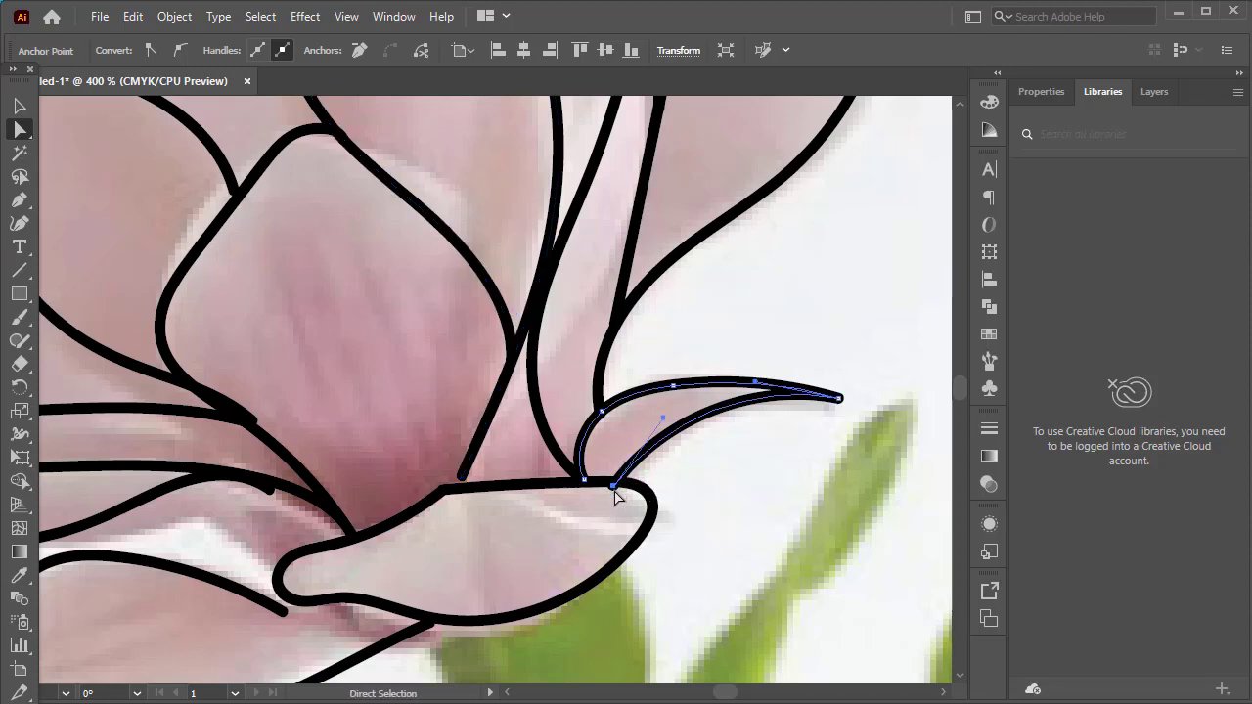
{"action": "left_click_drag", "start_coordinate": [616, 497], "coordinate": [621, 489]}
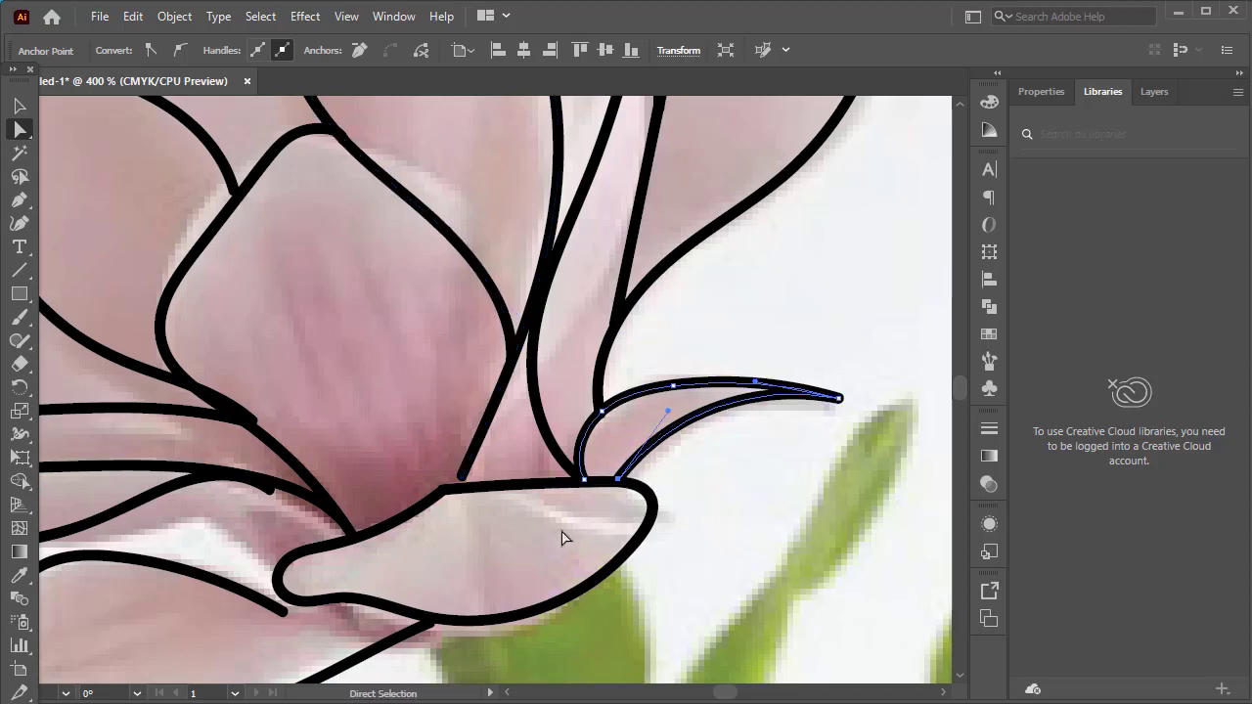
Step: Extend the tall petal's lower end to the front petal's edge and move the left petal's lower end onto the central petal's line
{"action": "left_click_drag", "start_coordinate": [551, 529], "coordinate": [655, 481]}
{"action": "left_click", "coordinate": [566, 429]}
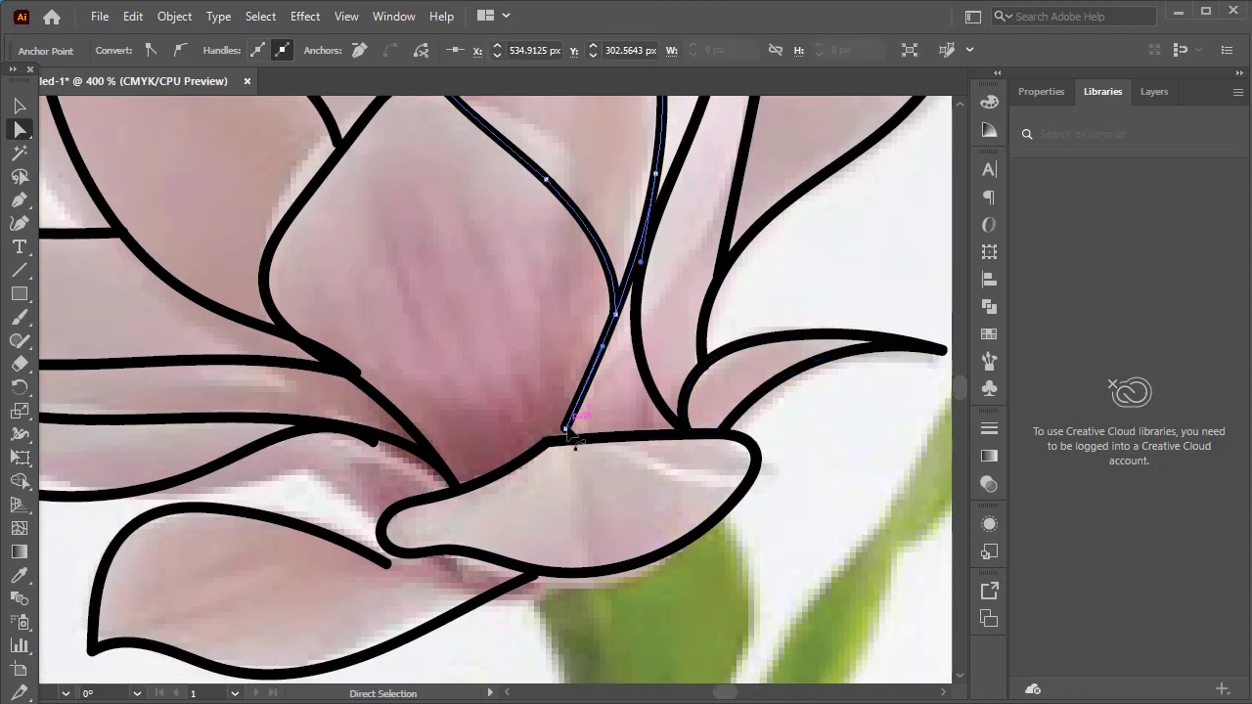
{"action": "left_click_drag", "start_coordinate": [568, 433], "coordinate": [563, 442]}
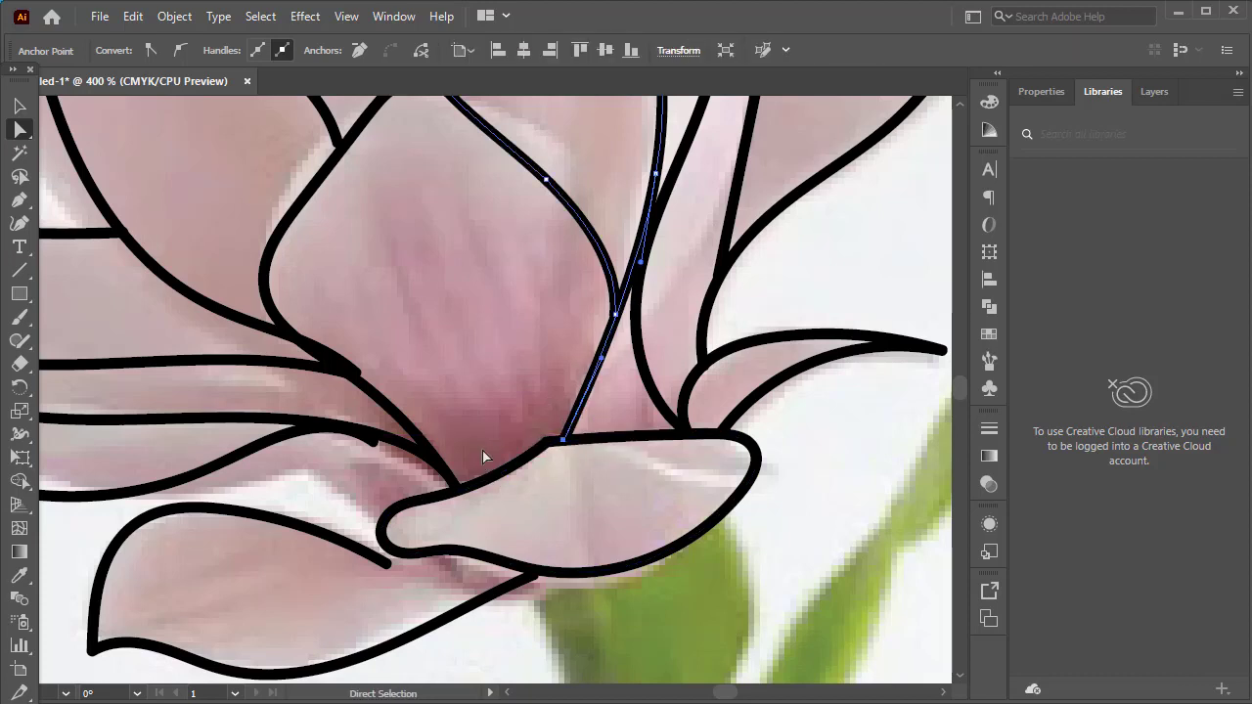
{"action": "left_click_drag", "start_coordinate": [447, 385], "coordinate": [690, 392]}
{"action": "left_click_drag", "start_coordinate": [601, 381], "coordinate": [600, 389]}
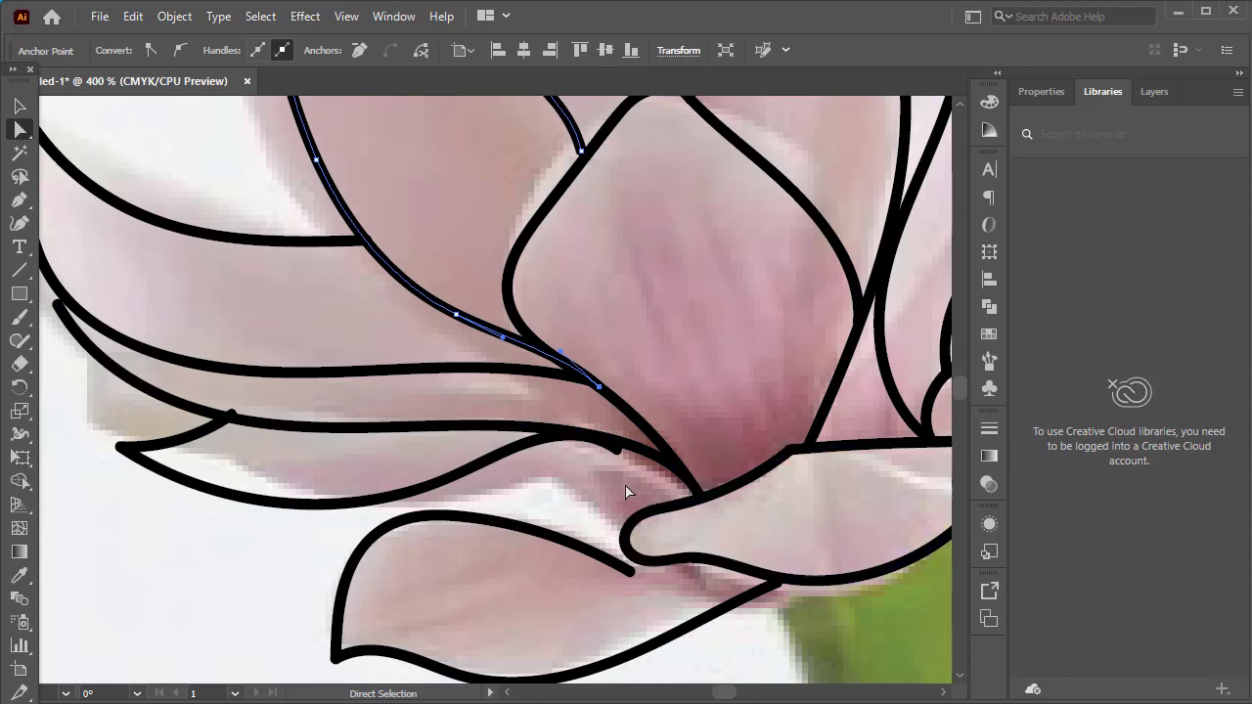
Step: Move the loose end anchors of the bottom petal, the narrow lower left petal and the petal above it onto the adjoining outlines
{"action": "left_click_drag", "start_coordinate": [617, 447], "coordinate": [617, 441]}
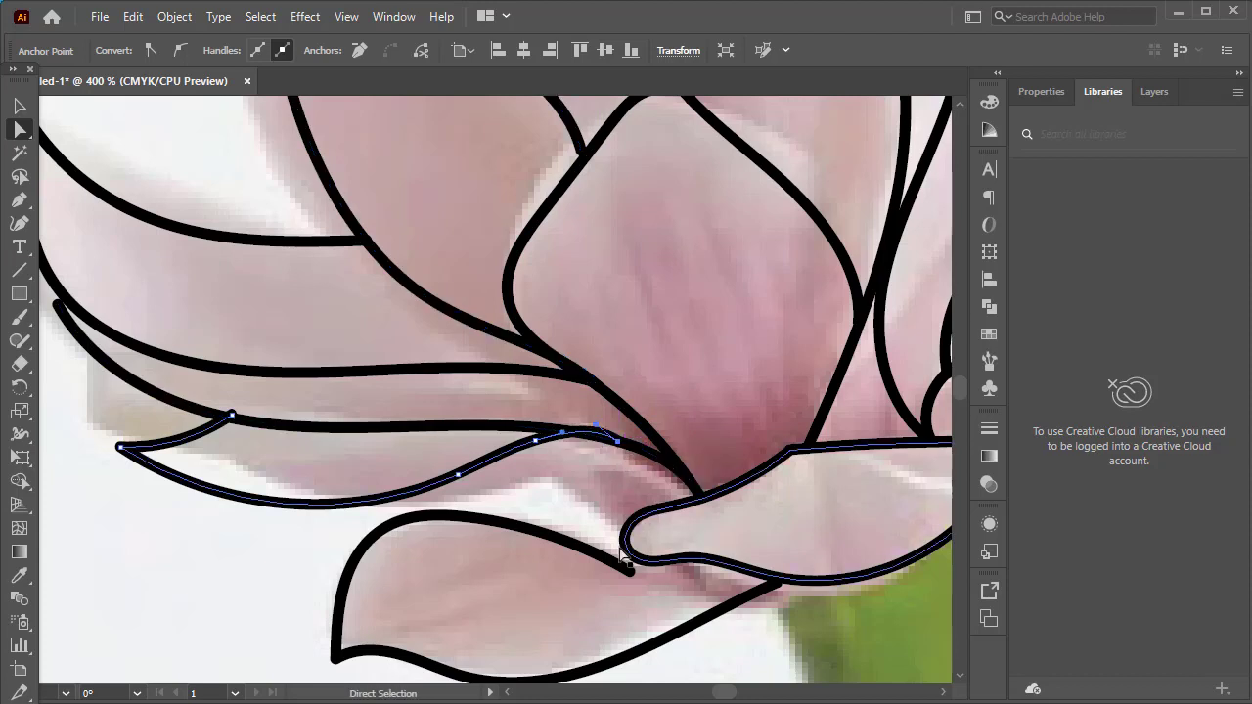
{"action": "left_click_drag", "start_coordinate": [631, 572], "coordinate": [644, 560]}
{"action": "left_click_drag", "start_coordinate": [505, 491], "coordinate": [712, 482]}
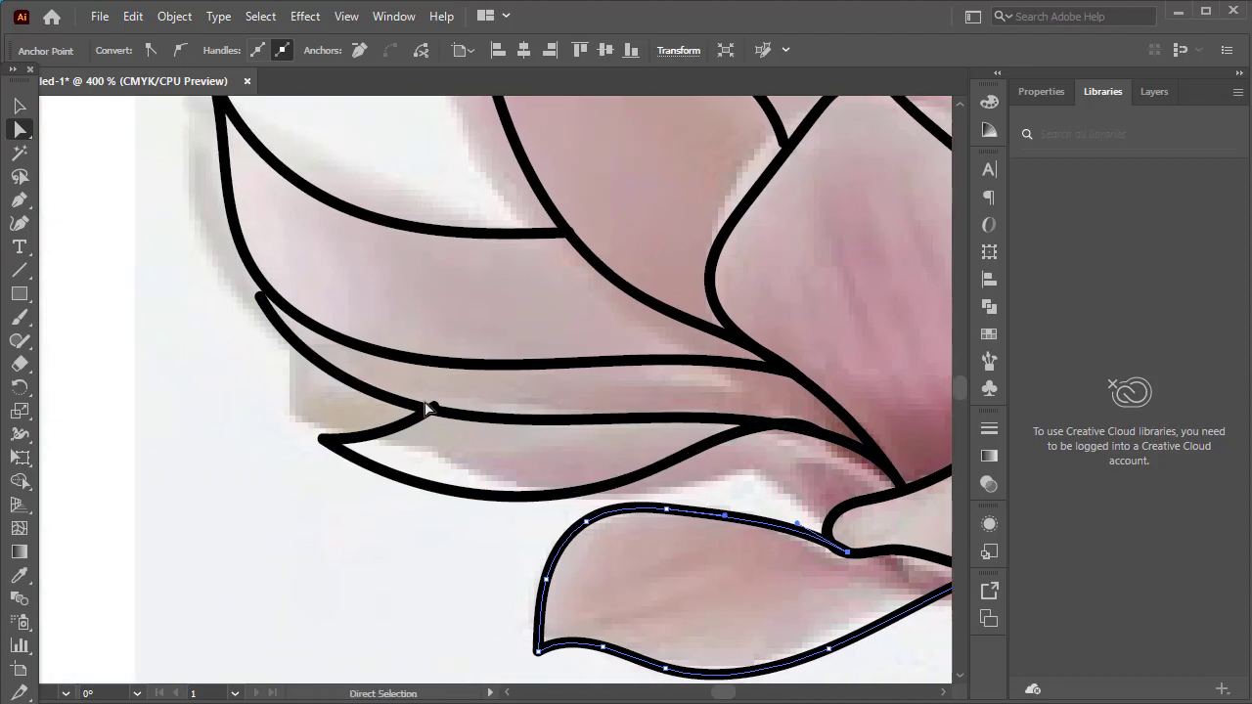
{"action": "left_click", "coordinate": [435, 407]}
{"action": "left_click_drag", "start_coordinate": [435, 408], "coordinate": [435, 415]}
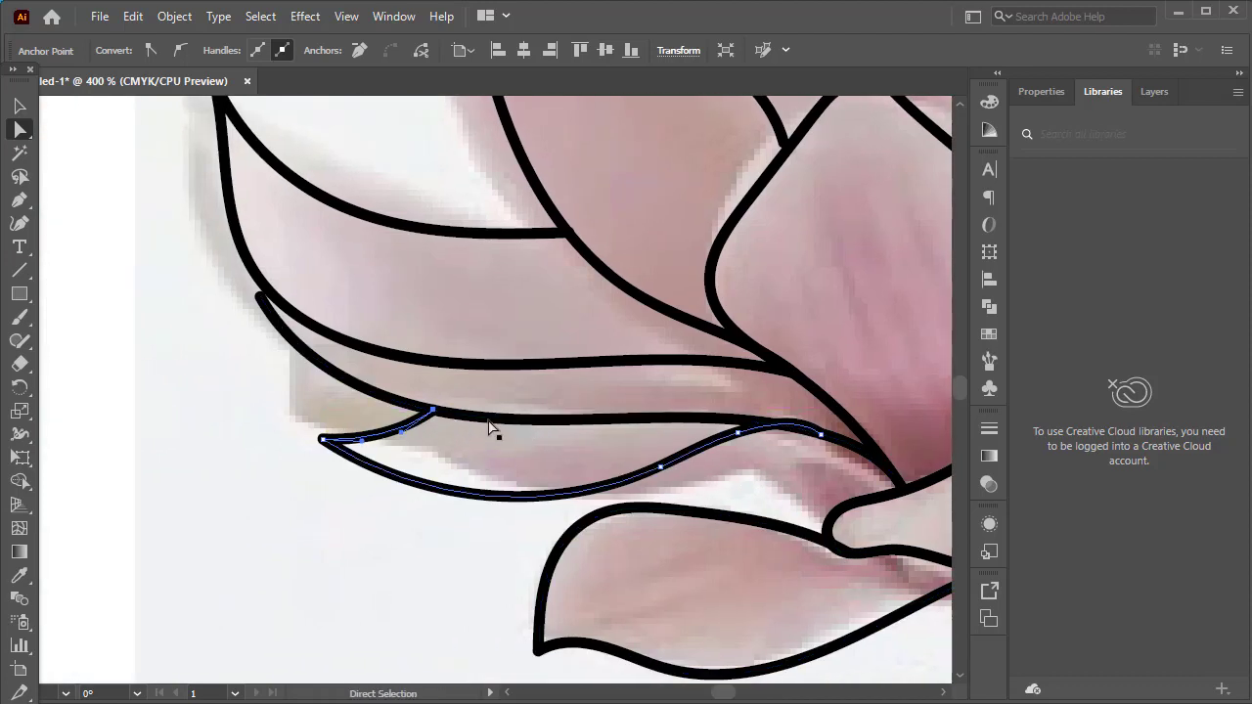
{"action": "left_click_drag", "start_coordinate": [284, 308], "coordinate": [326, 352]}
{"action": "left_click", "coordinate": [314, 364]}
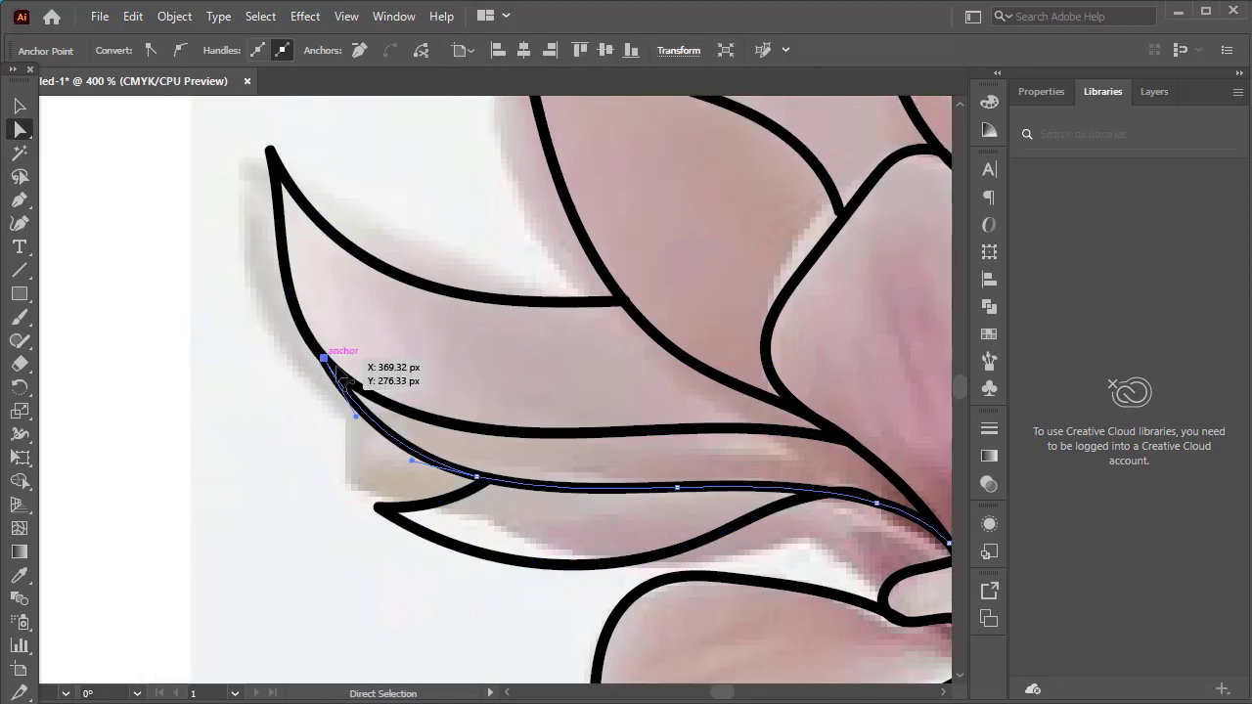
Step: Select all the traced outlines and place a duplicate of the flower up and to the left of the original
{"action": "left_click_drag", "start_coordinate": [506, 347], "coordinate": [39, 677]}
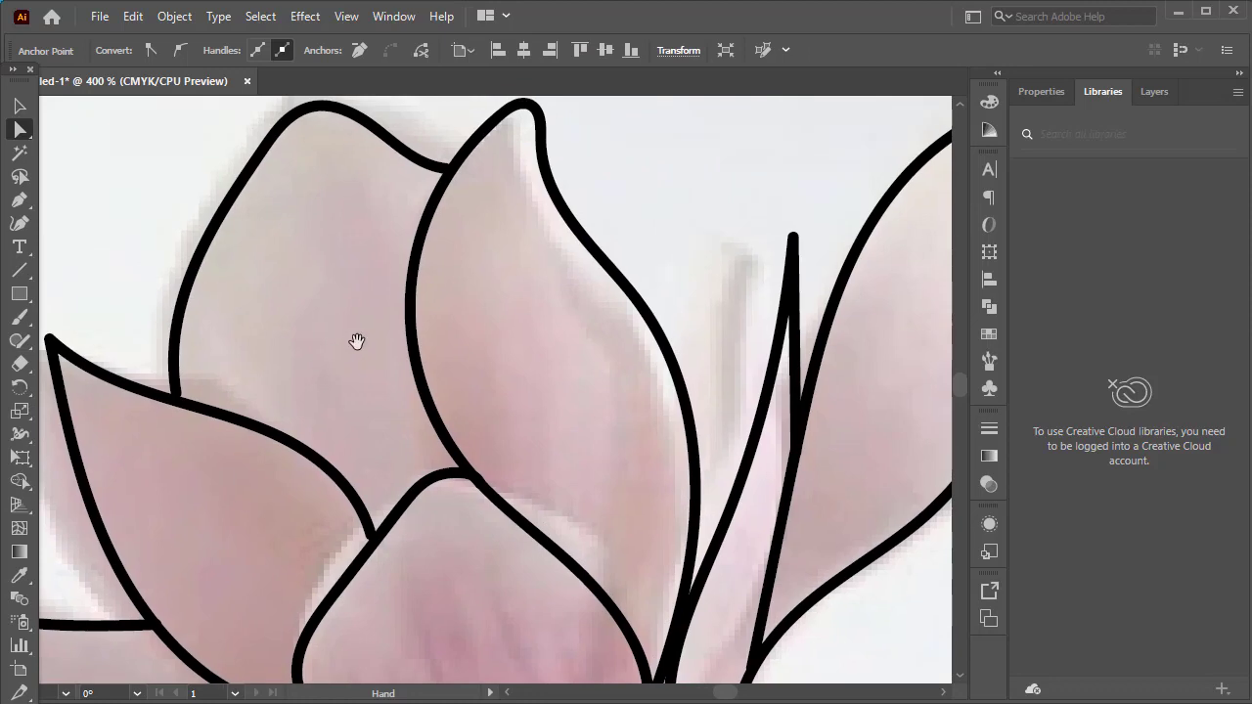
{"action": "left_click_drag", "start_coordinate": [355, 342], "coordinate": [251, 115]}
{"action": "scroll", "coordinate": [376, 447], "scroll_direction": "down", "scroll_amount": 1}
{"action": "scroll", "coordinate": [376, 447], "scroll_direction": "down", "scroll_amount": 3}
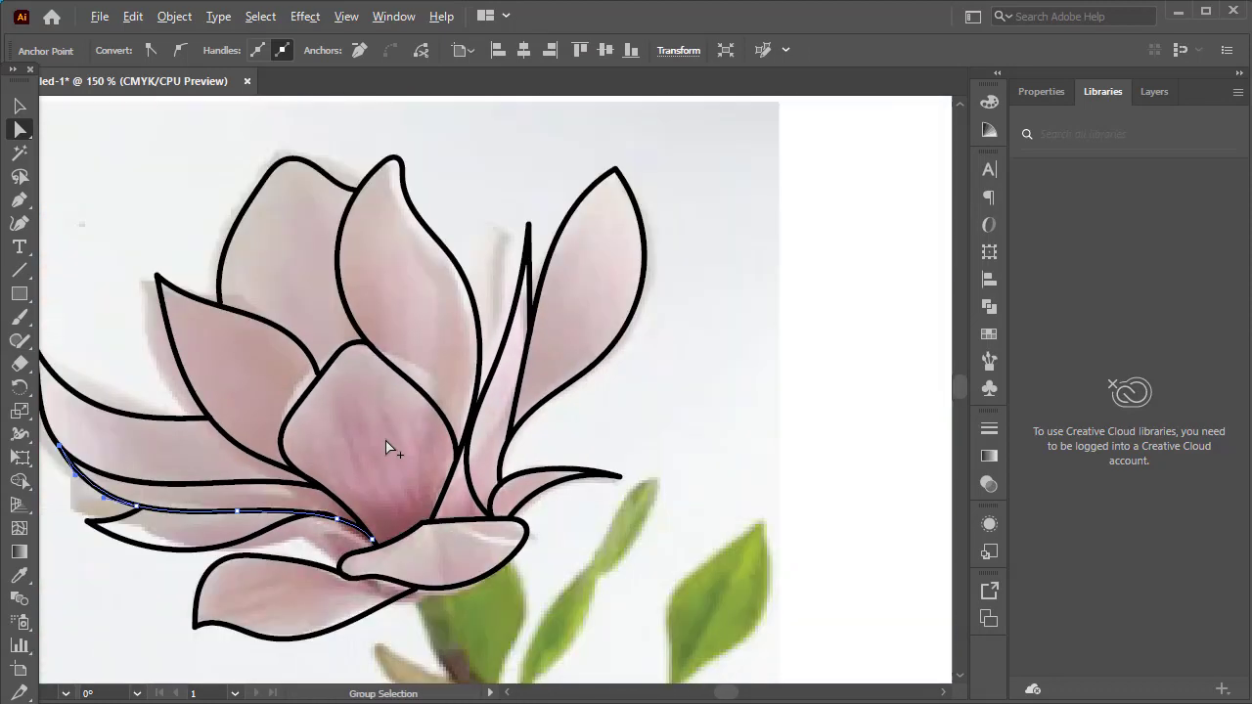
{"action": "left_click", "coordinate": [20, 105]}
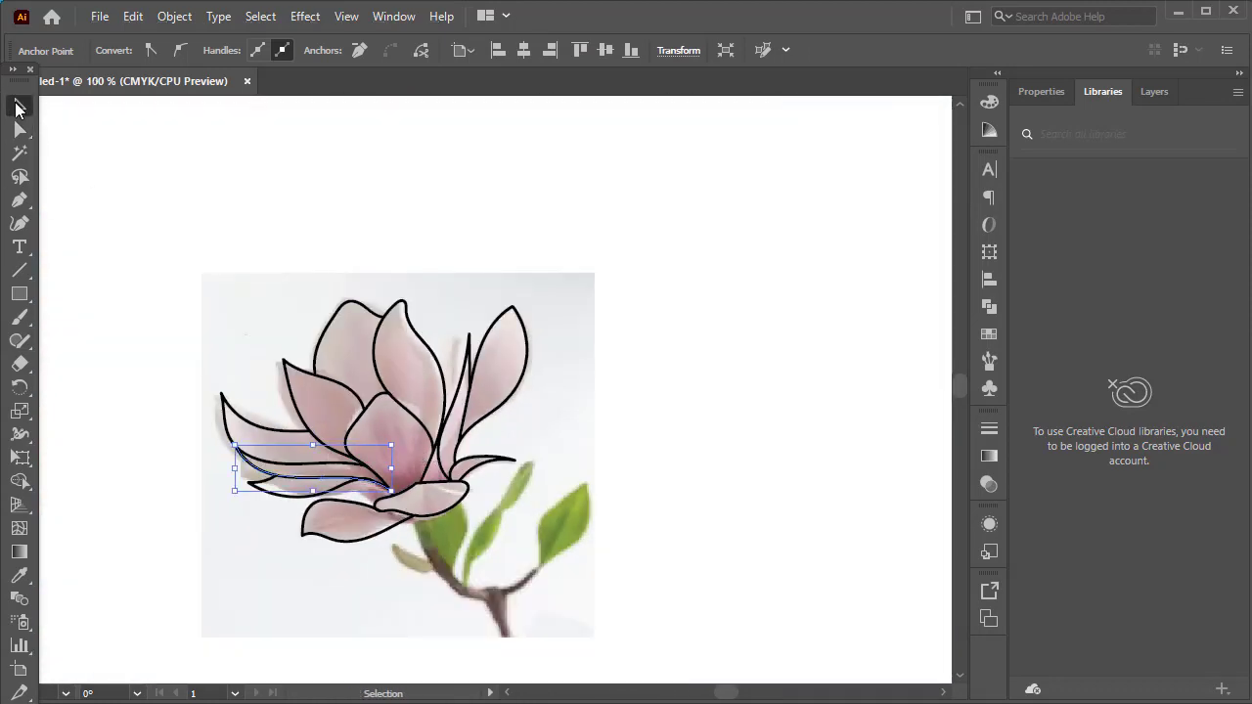
{"action": "left_click_drag", "start_coordinate": [620, 383], "coordinate": [708, 312]}
{"action": "left_click_drag", "start_coordinate": [685, 211], "coordinate": [284, 503]}
{"action": "left_click_drag", "start_coordinate": [417, 384], "coordinate": [155, 315]}
{"action": "left_click", "coordinate": [715, 310]}
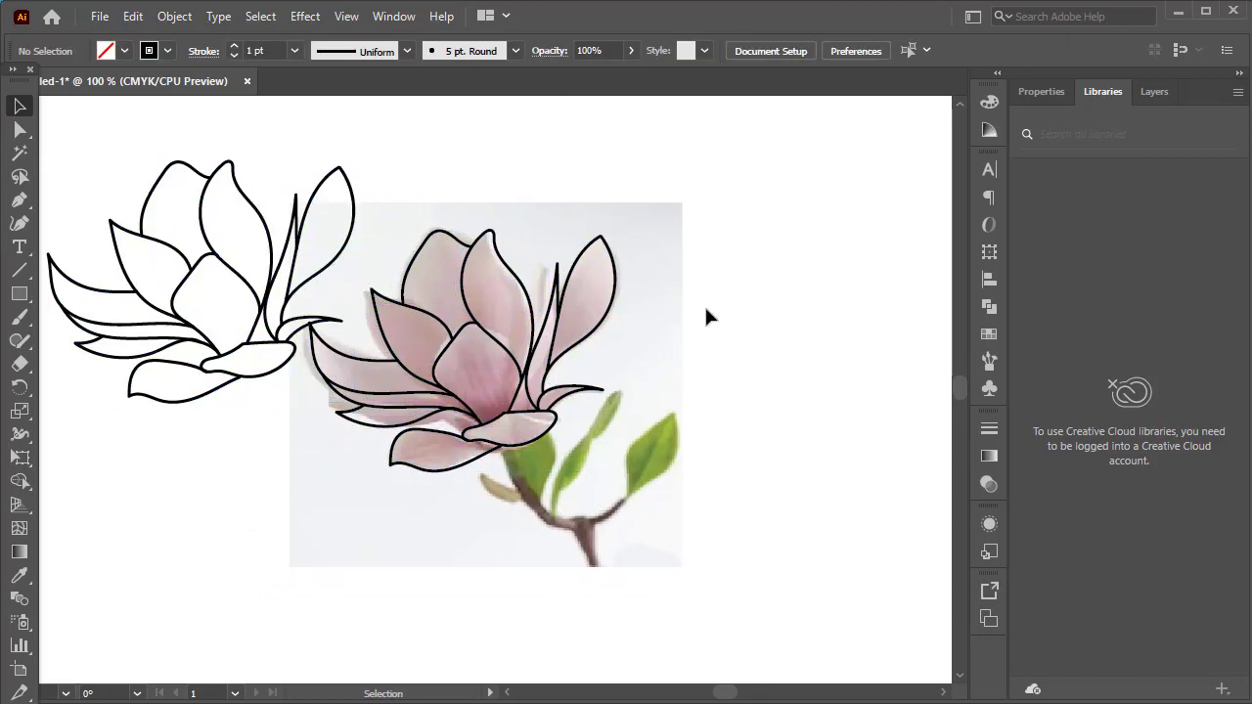
Step: Delete the original outlines lying over the photo, and unlock and delete the magnolia photo
{"action": "left_click_drag", "start_coordinate": [669, 247], "coordinate": [430, 557]}
{"action": "key", "text": "Delete"}
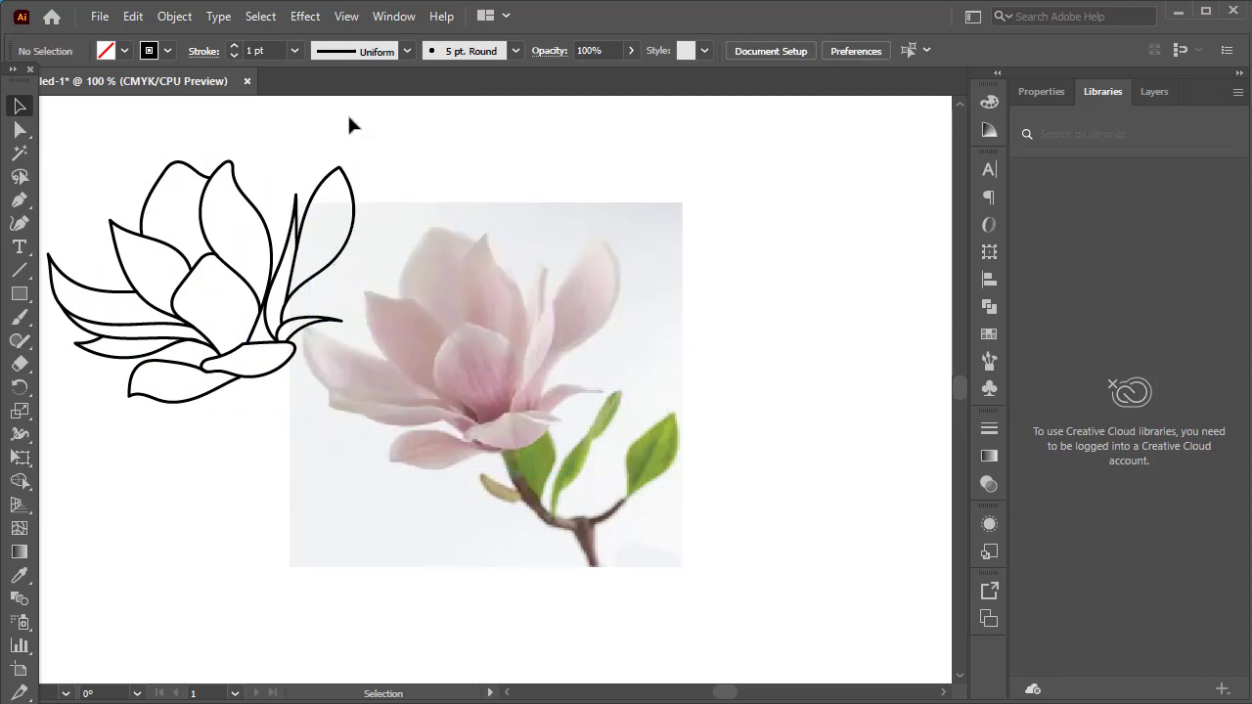
{"action": "left_click", "coordinate": [174, 16]}
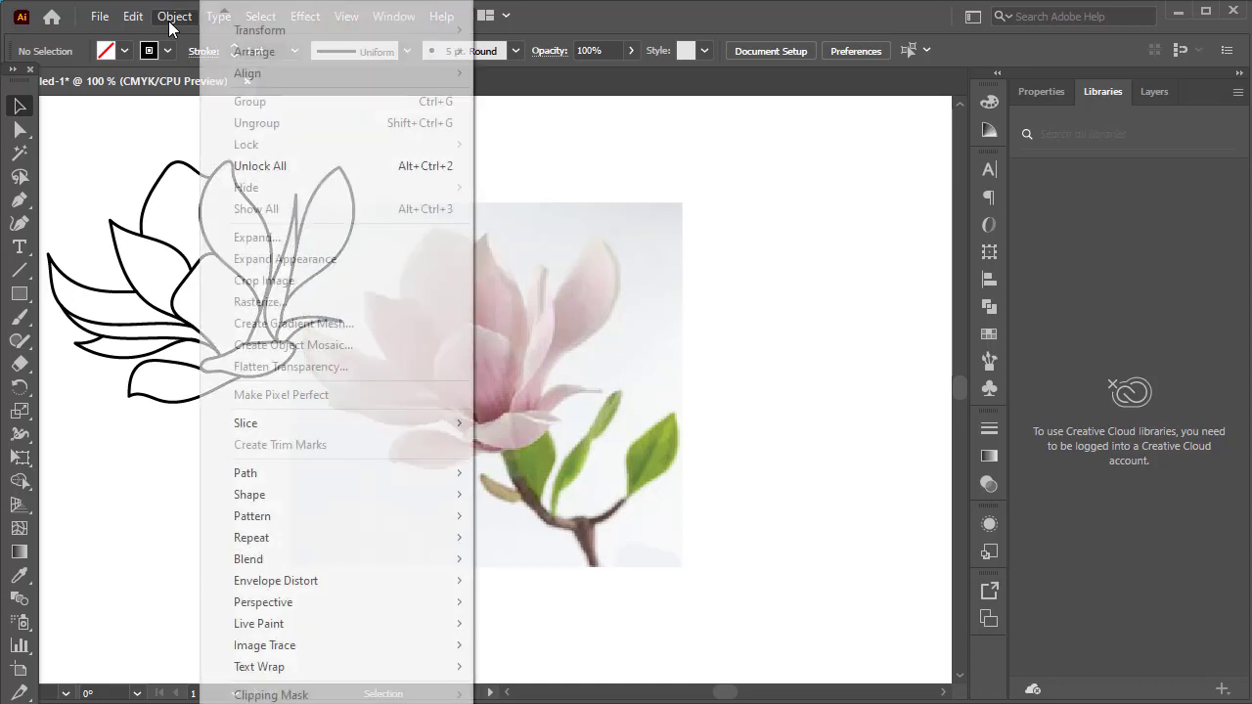
{"action": "left_click", "coordinate": [294, 166]}
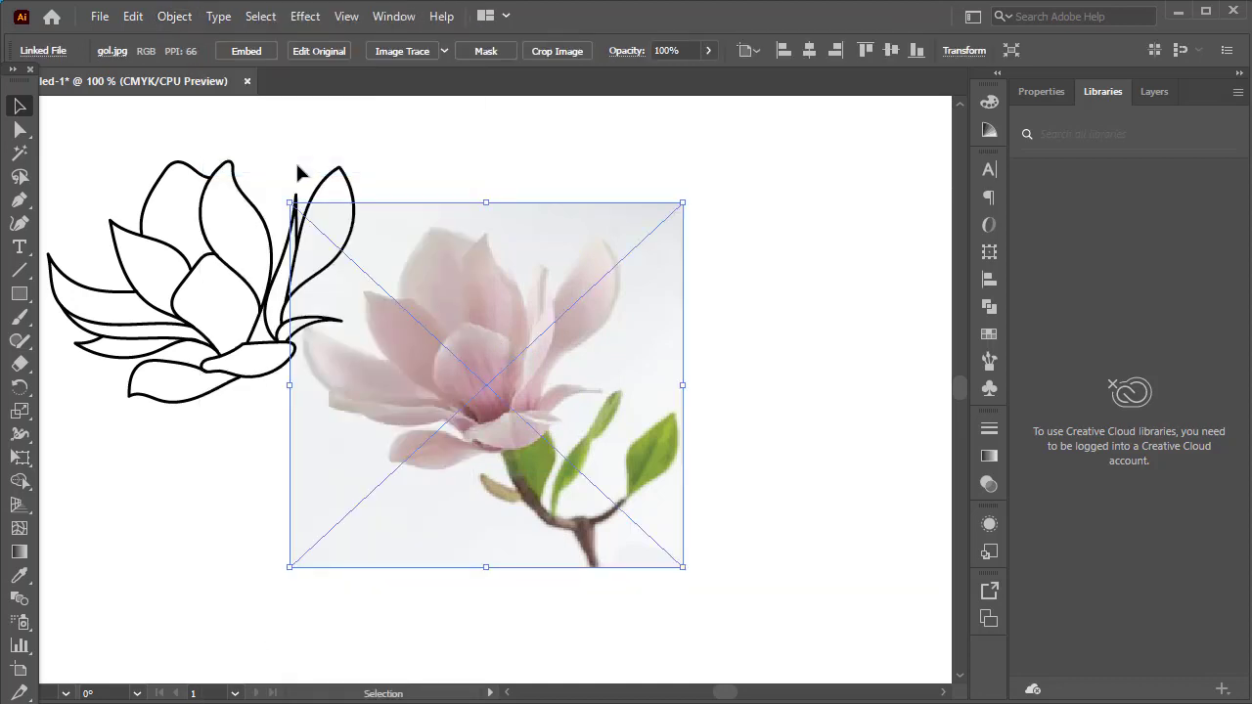
{"action": "right_click", "coordinate": [675, 349]}
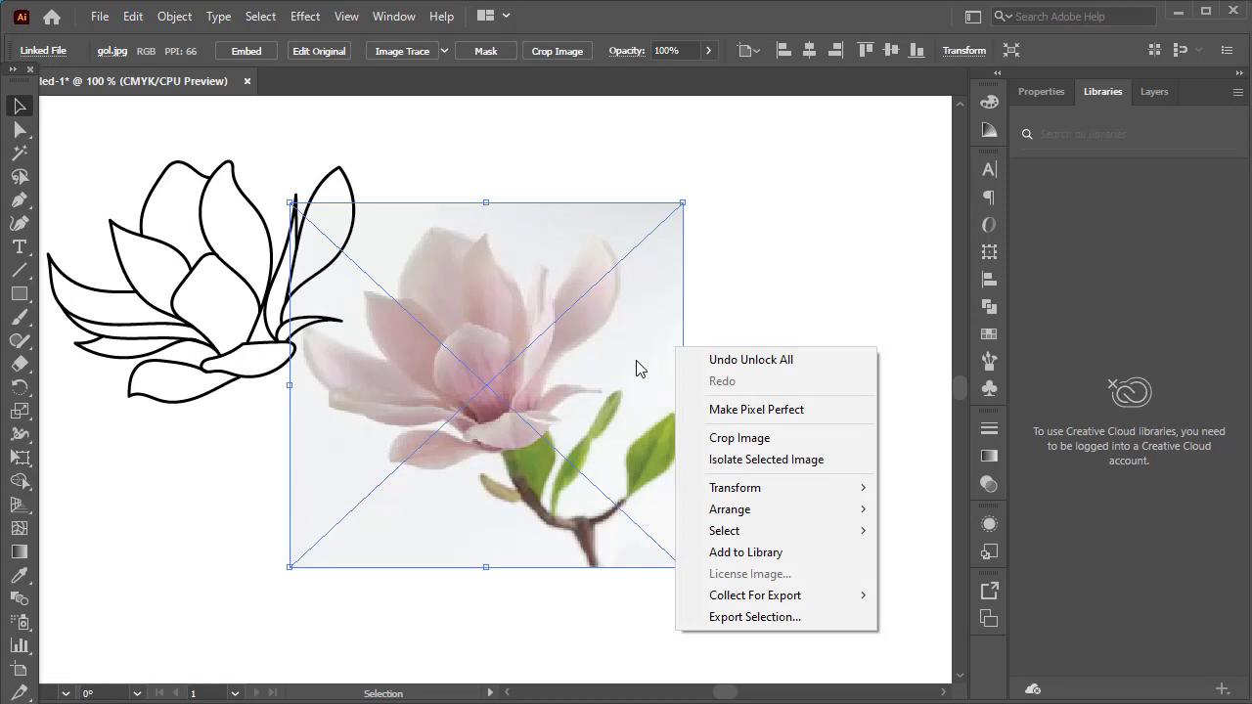
{"action": "left_click", "coordinate": [637, 362]}
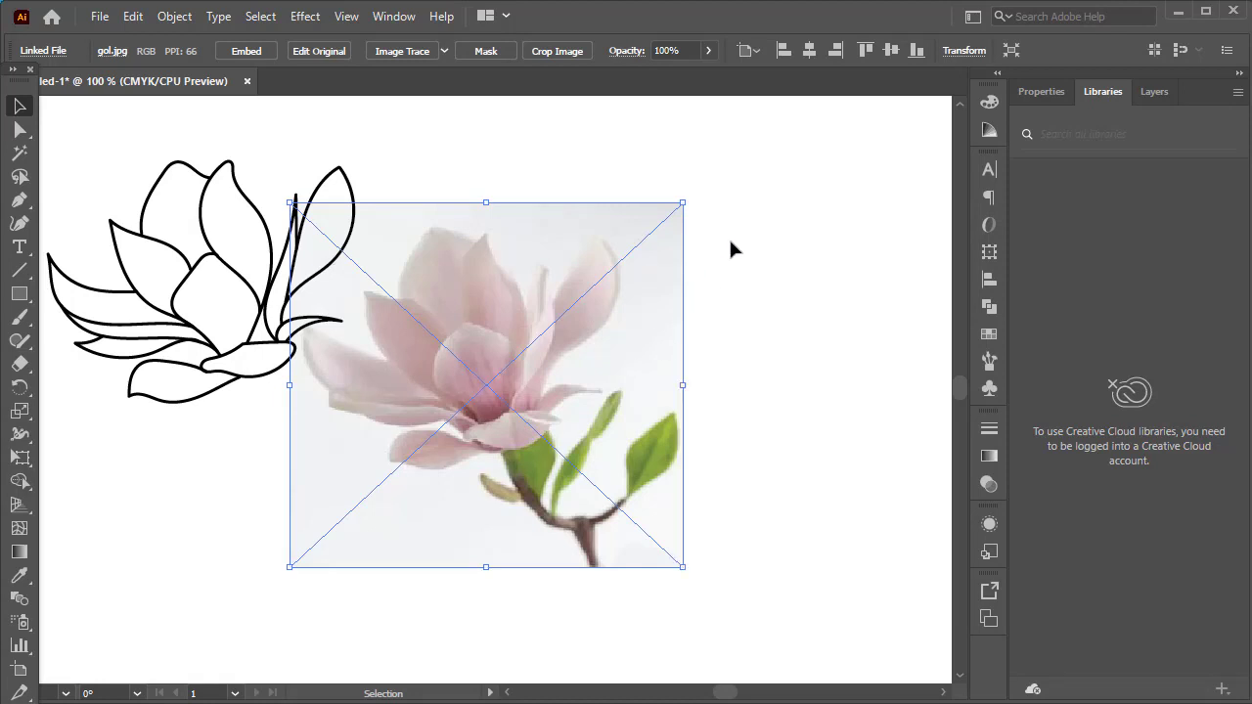
{"action": "key", "text": "Delete"}
Step: Move the whole flower drawing into the area the photo occupied and set its stroke weight to 2 pt
{"action": "left_click_drag", "start_coordinate": [448, 179], "coordinate": [153, 418]}
{"action": "left_click_drag", "start_coordinate": [241, 333], "coordinate": [416, 393]}
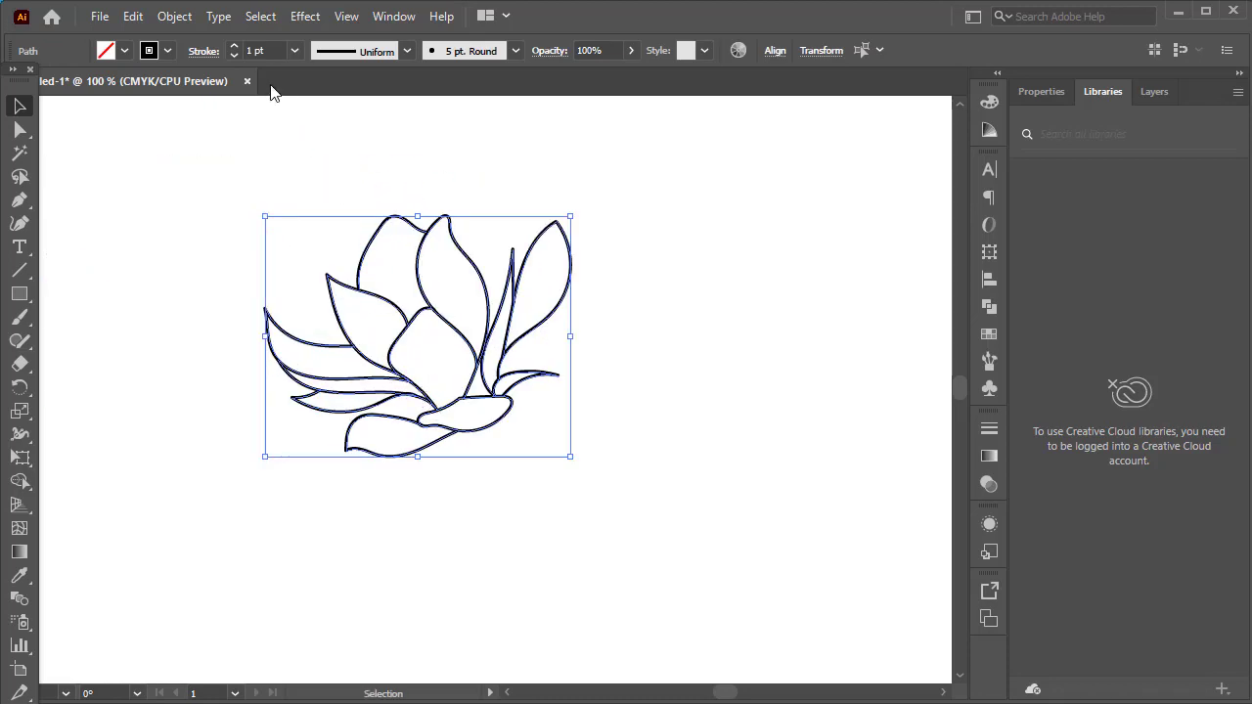
{"action": "left_click", "coordinate": [234, 46]}
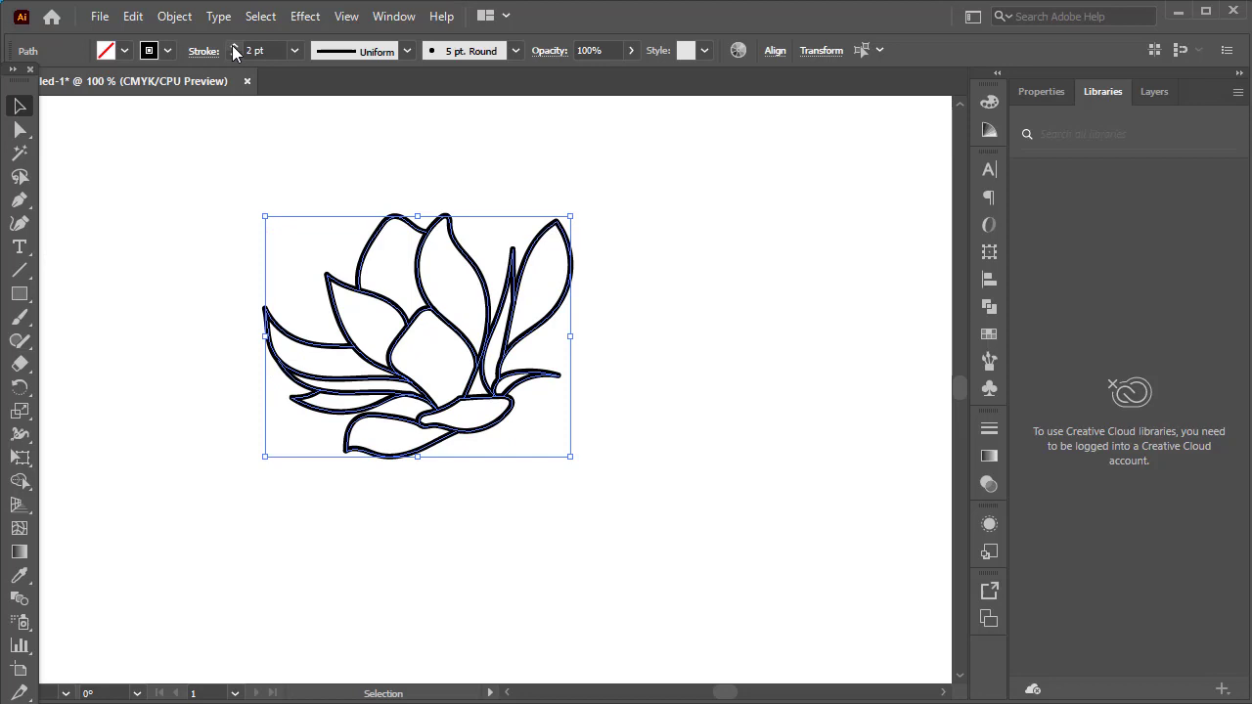
{"action": "left_click", "coordinate": [662, 236]}
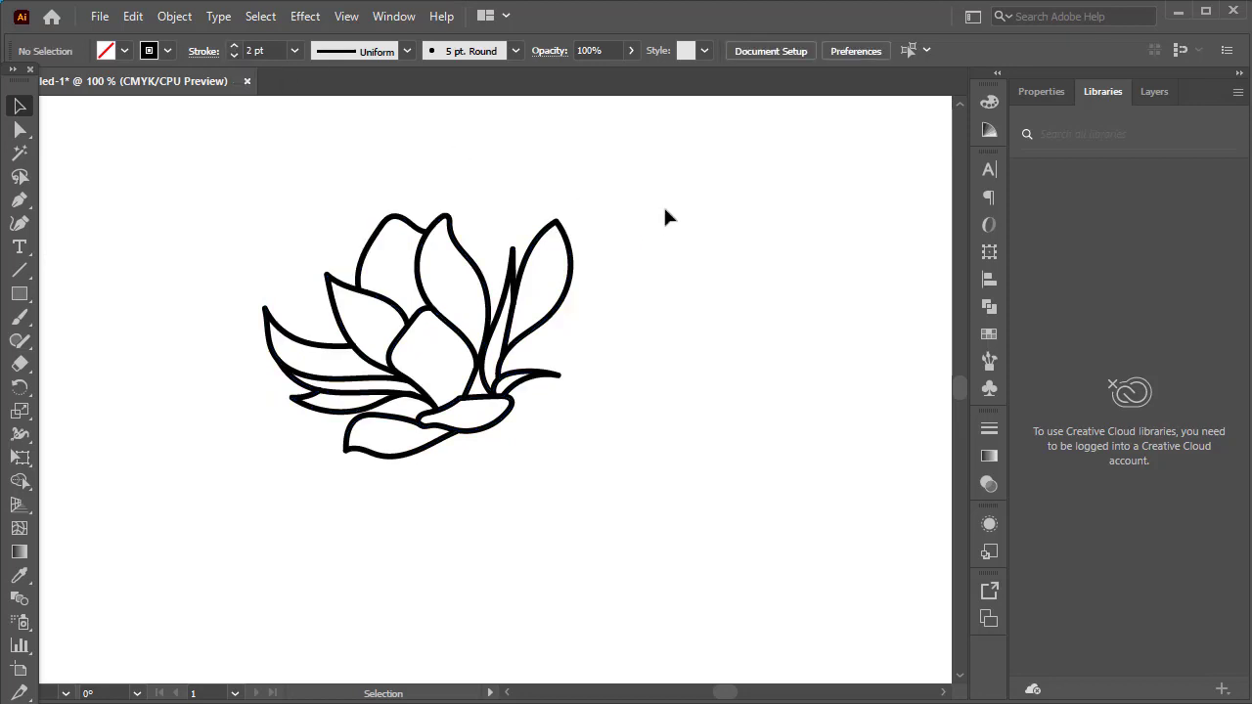
Step: Set the stroke weight of all the flower outlines to 1.5 pt
{"action": "left_click_drag", "start_coordinate": [664, 211], "coordinate": [298, 517]}
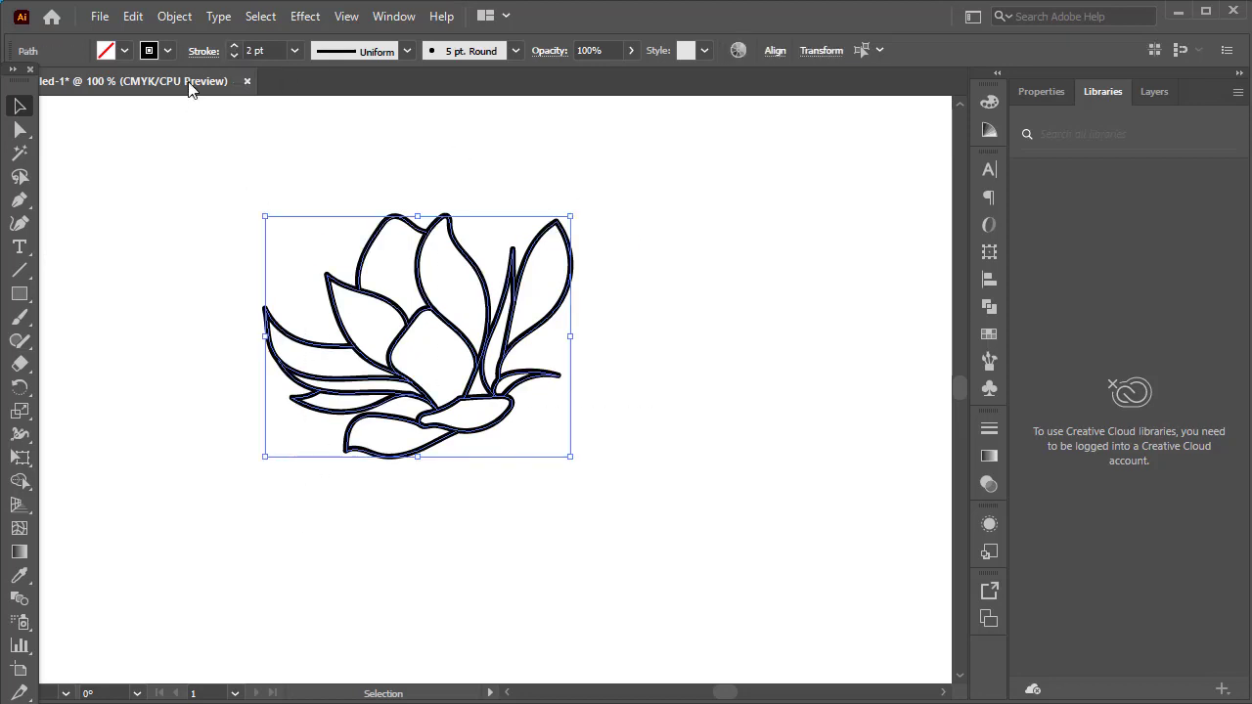
{"action": "double_click", "coordinate": [247, 51]}
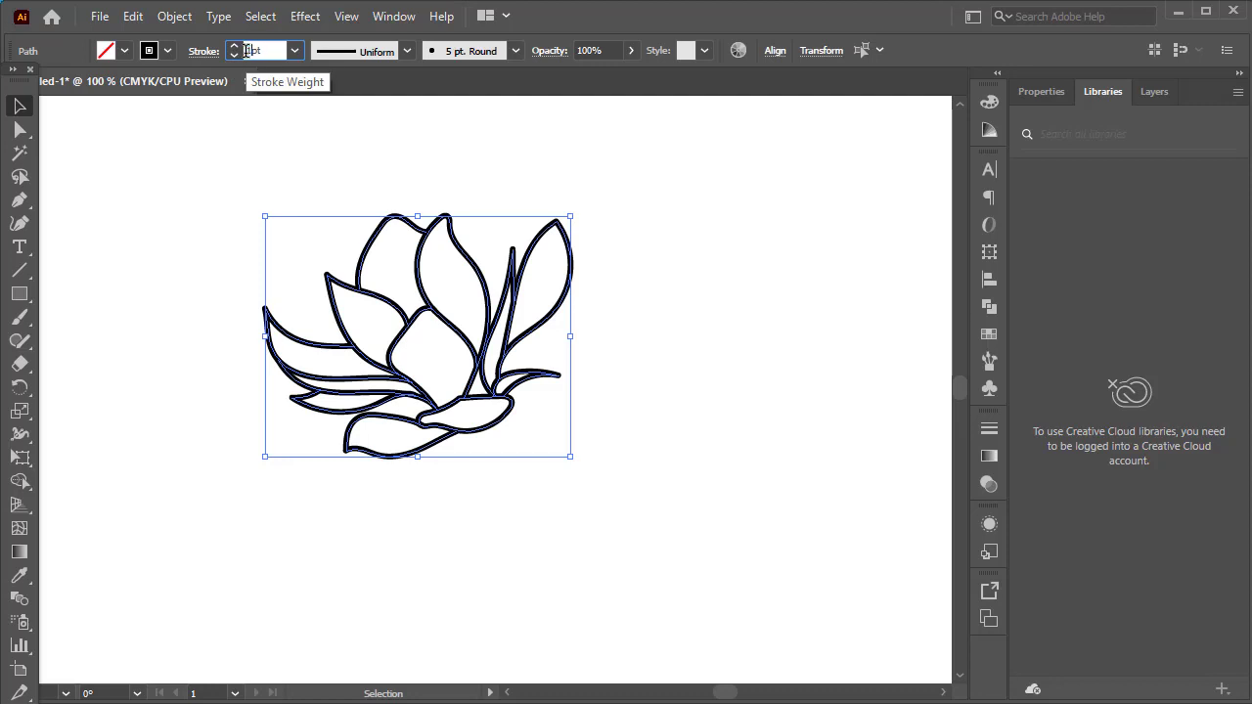
{"action": "type", "text": "1.5"}
{"action": "key", "text": "Return"}
{"action": "left_click", "coordinate": [337, 191]}
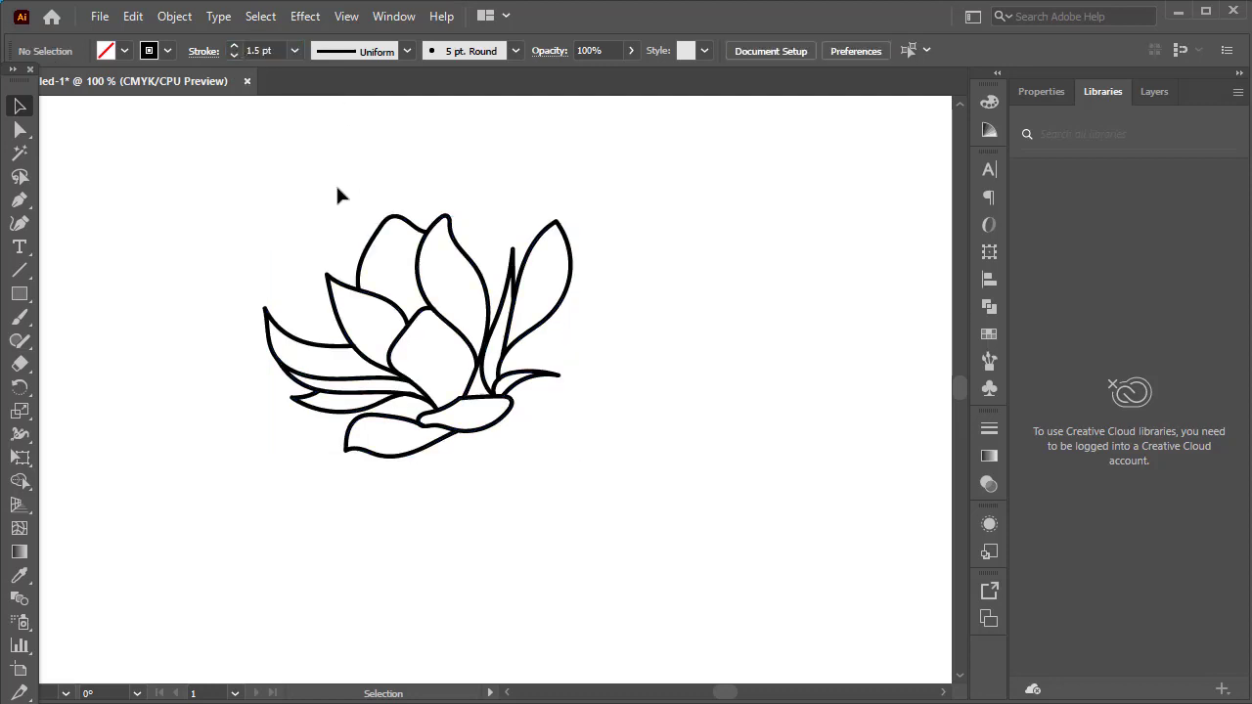
Step: Recolour the strokes of the whole flower with the tan swatch C=25 M=40 Y=65 K=0
{"action": "left_click_drag", "start_coordinate": [635, 171], "coordinate": [233, 474]}
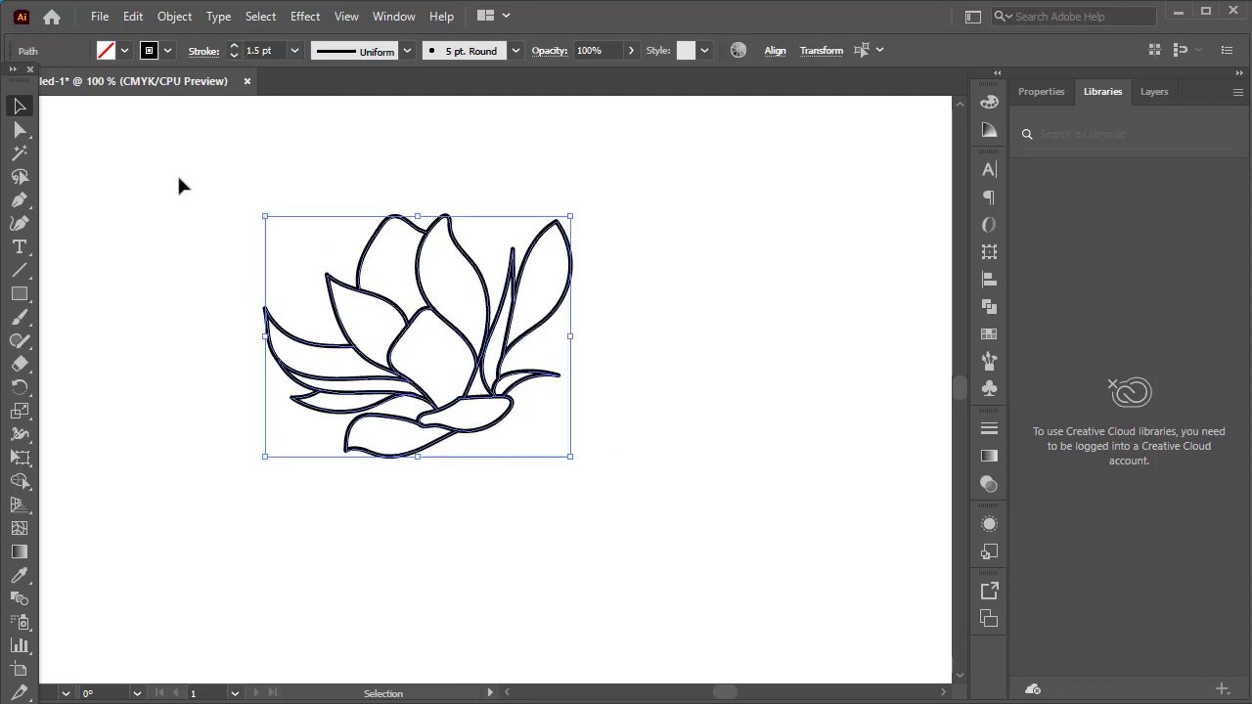
{"action": "left_click", "coordinate": [168, 51]}
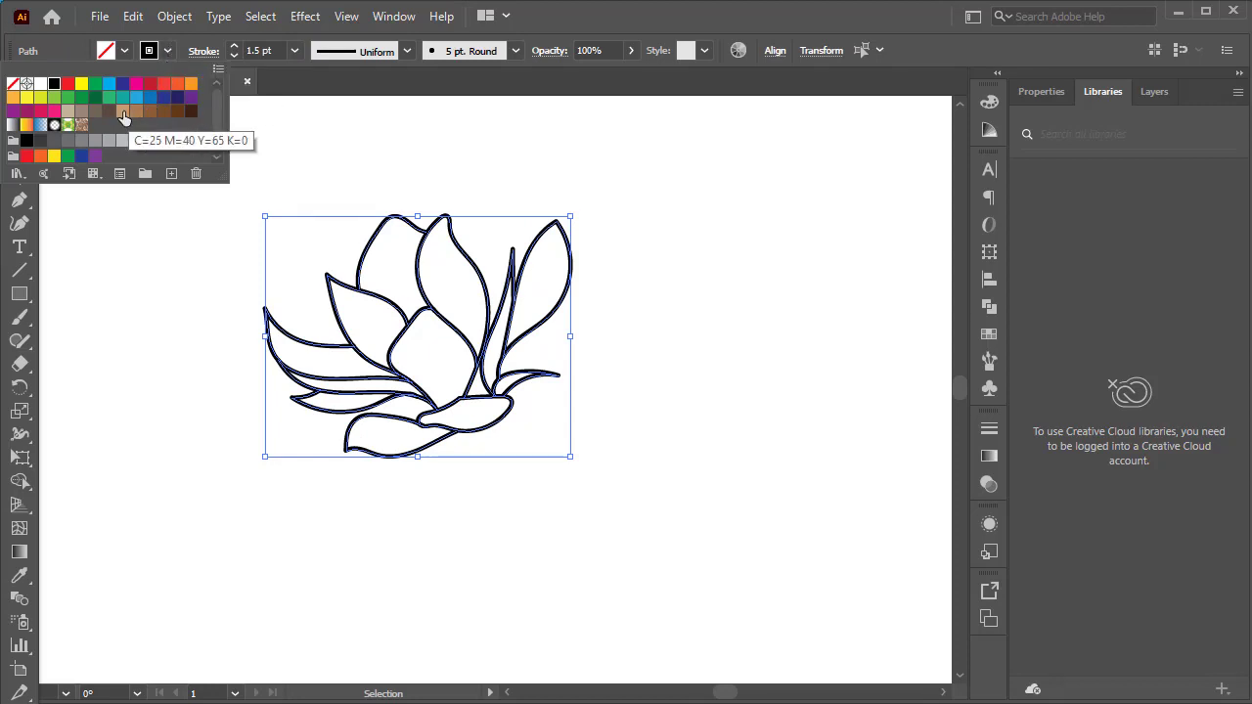
{"action": "left_click", "coordinate": [124, 117]}
{"action": "left_click", "coordinate": [581, 218]}
{"action": "left_click", "coordinate": [636, 230]}
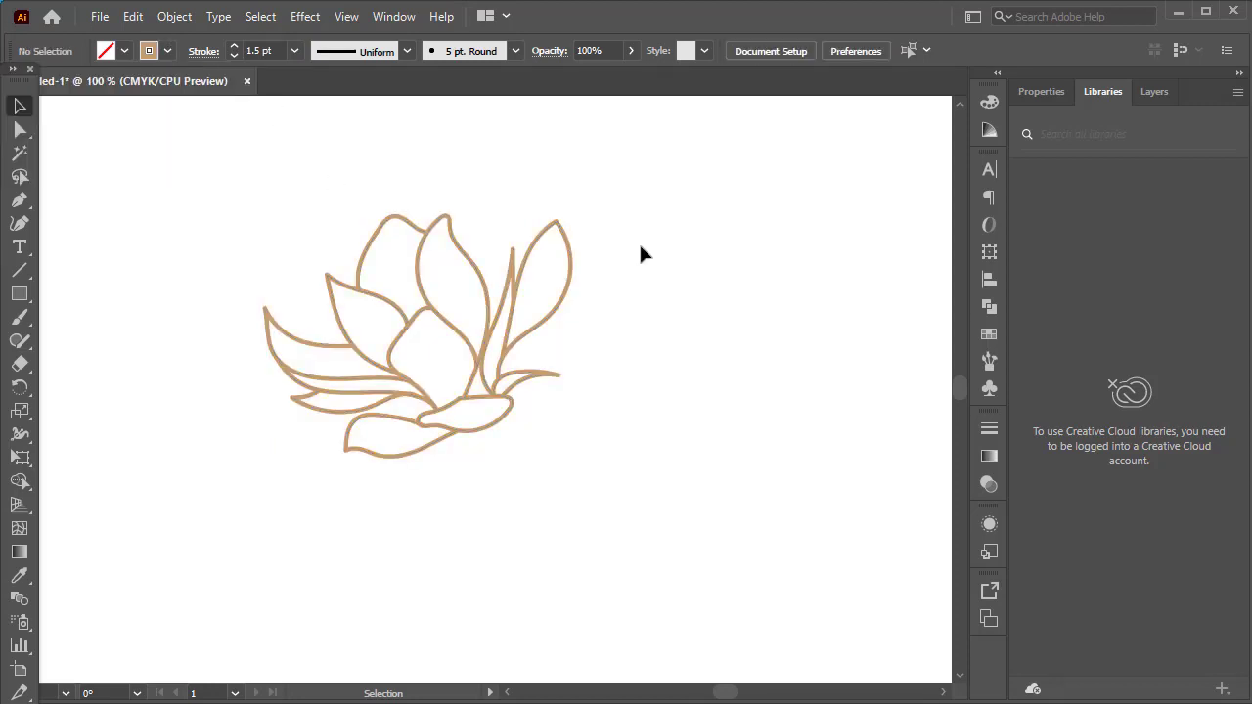
Step: Select the whole flower drawing and position it near the artboard's centre
{"action": "key", "text": "ctrl+minus"}
{"action": "key", "text": "ctrl+minus"}
{"action": "left_click_drag", "start_coordinate": [657, 208], "coordinate": [524, 366]}
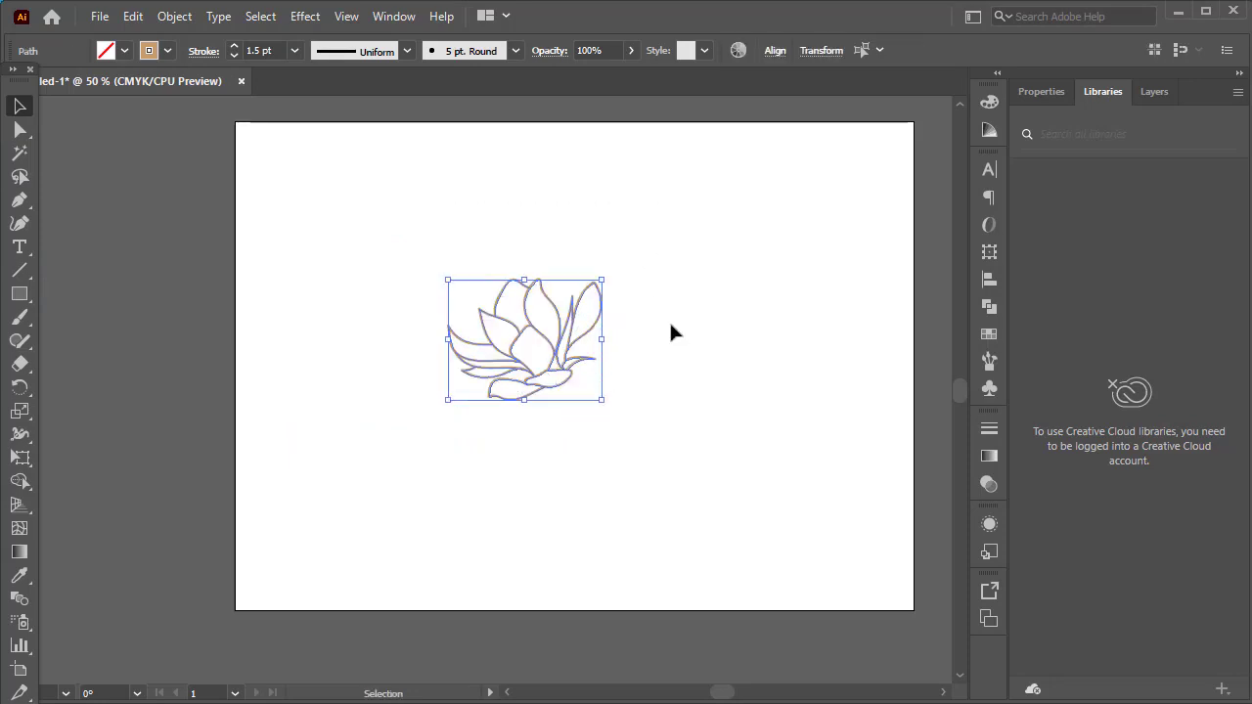
{"action": "left_click", "coordinate": [641, 335]}
{"action": "scroll", "coordinate": [641, 335], "scroll_direction": "up", "scroll_amount": 1}
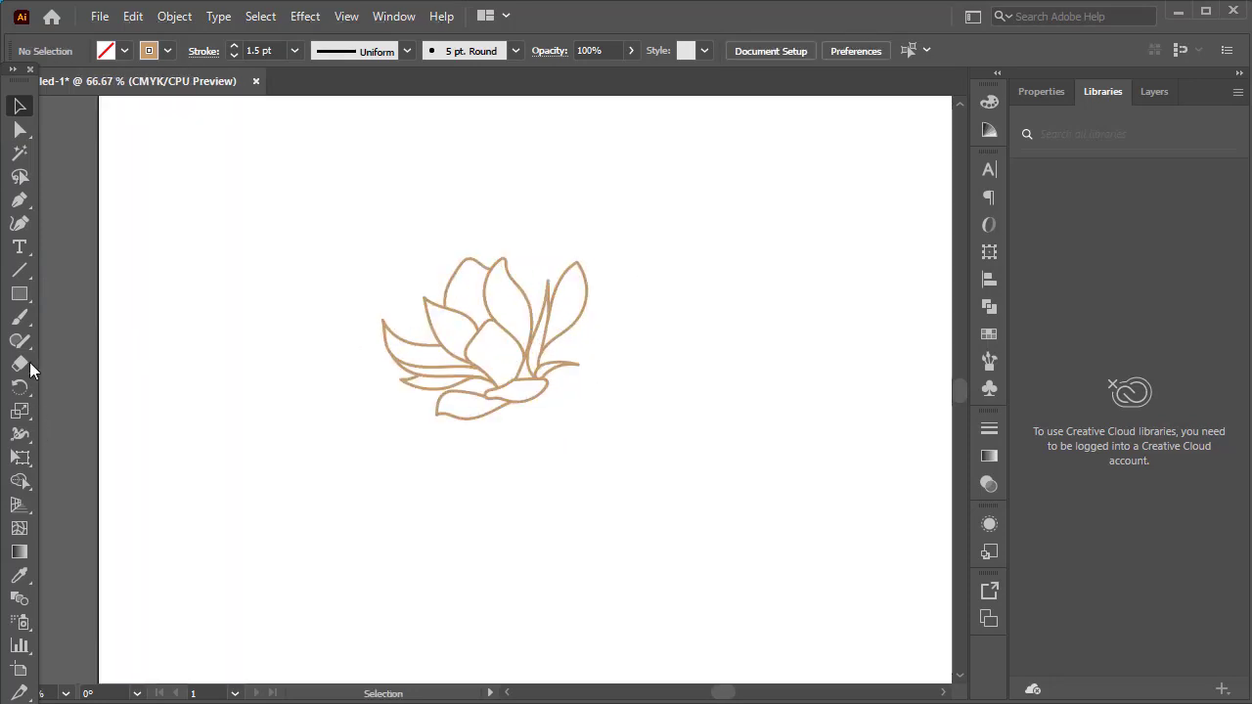
Step: Draw a circle around the flower with the Ellipse tool, leaving space between the flower and the circle
{"action": "left_click", "coordinate": [20, 296]}
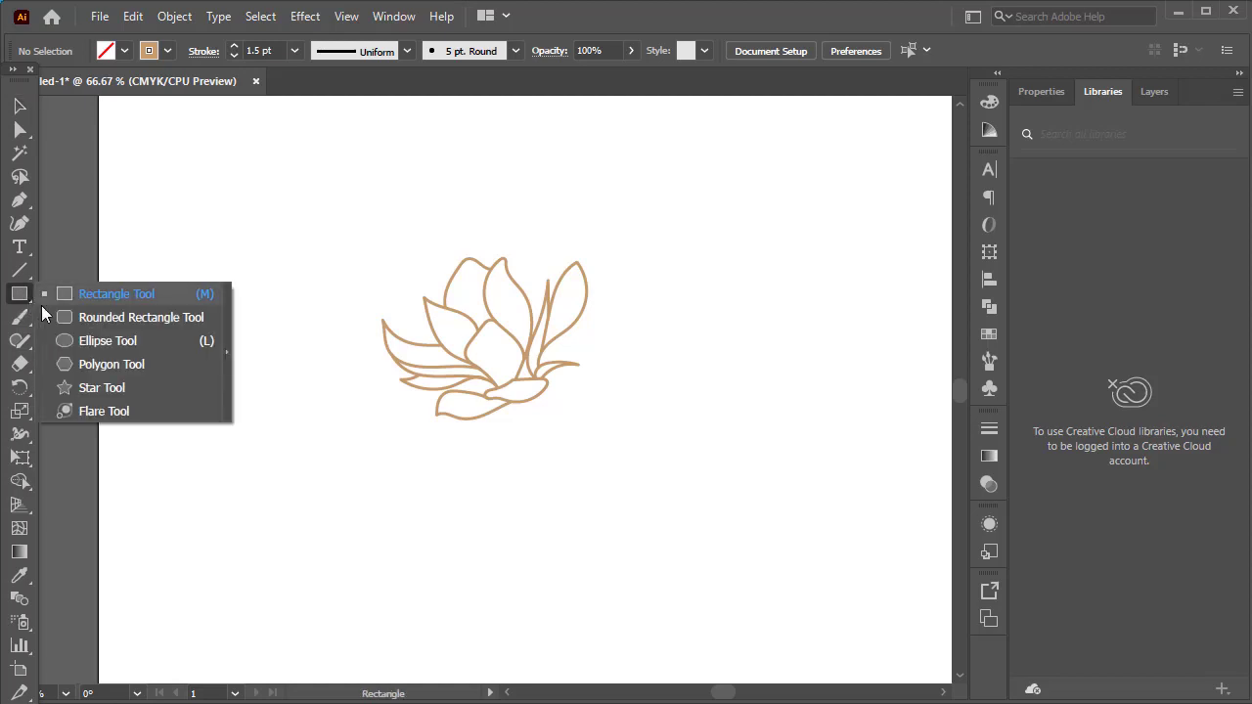
{"action": "left_click", "coordinate": [80, 341]}
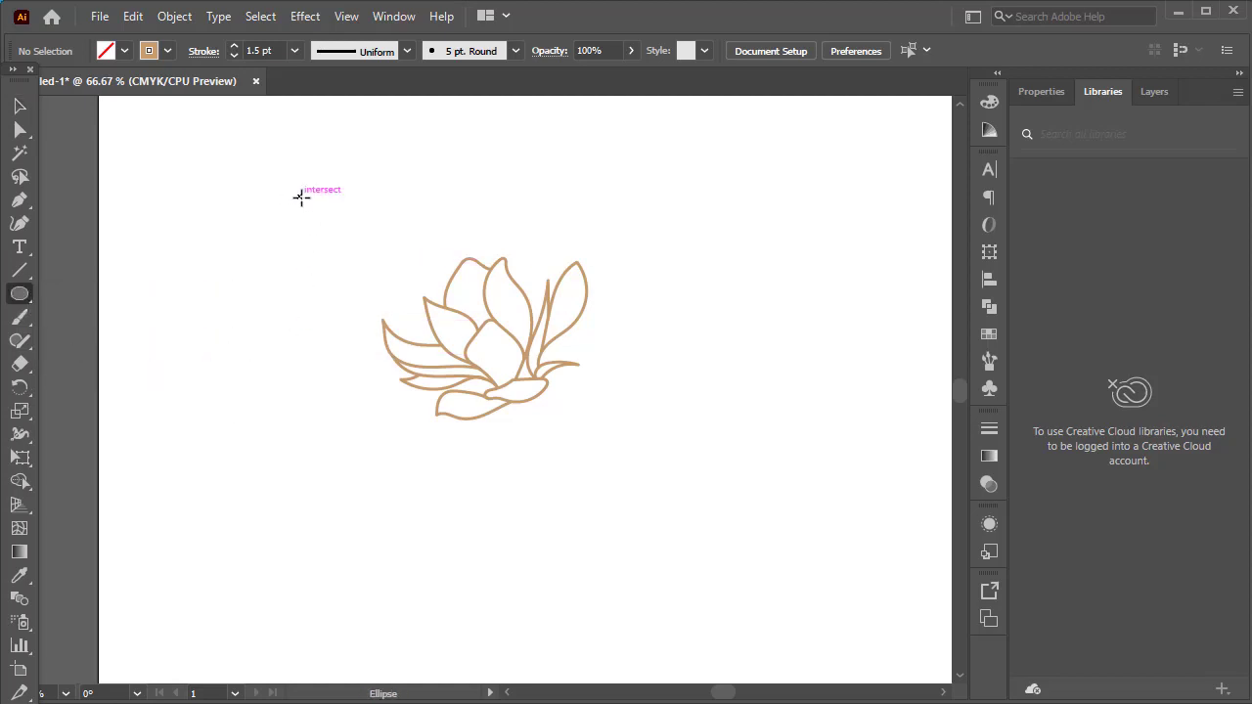
{"action": "left_click_drag", "start_coordinate": [299, 195], "coordinate": [663, 474]}
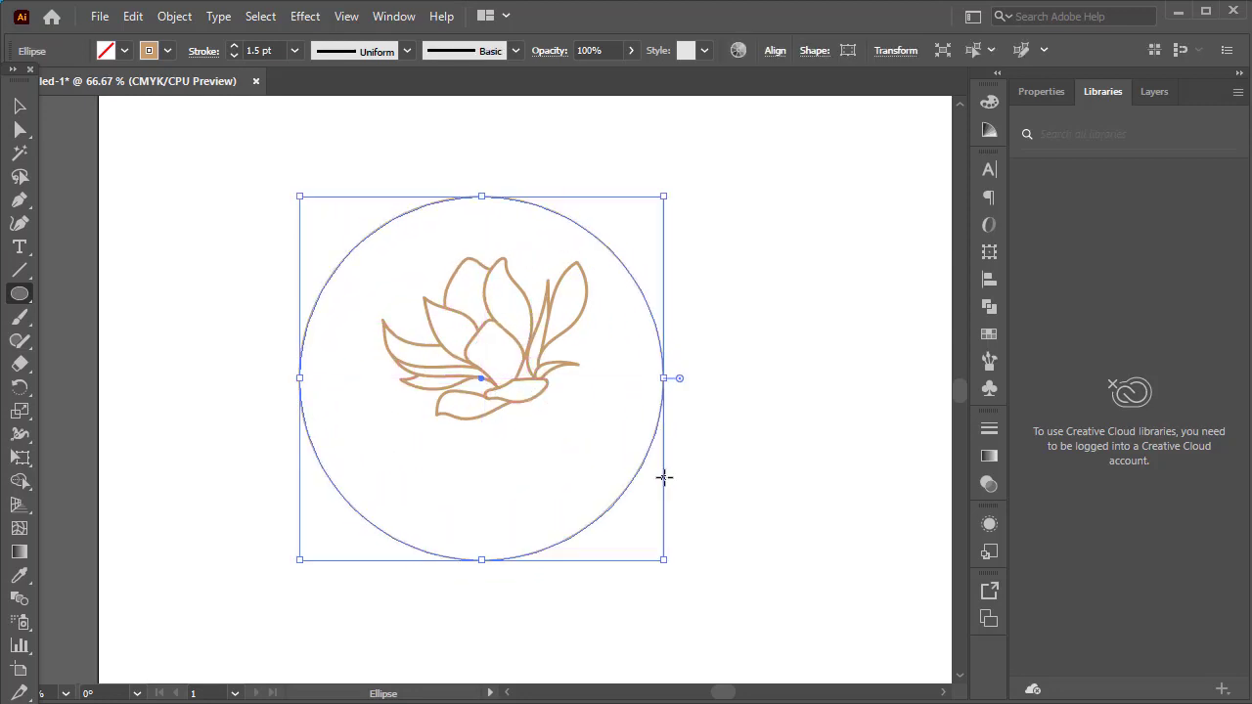
{"action": "left_click", "coordinate": [20, 106]}
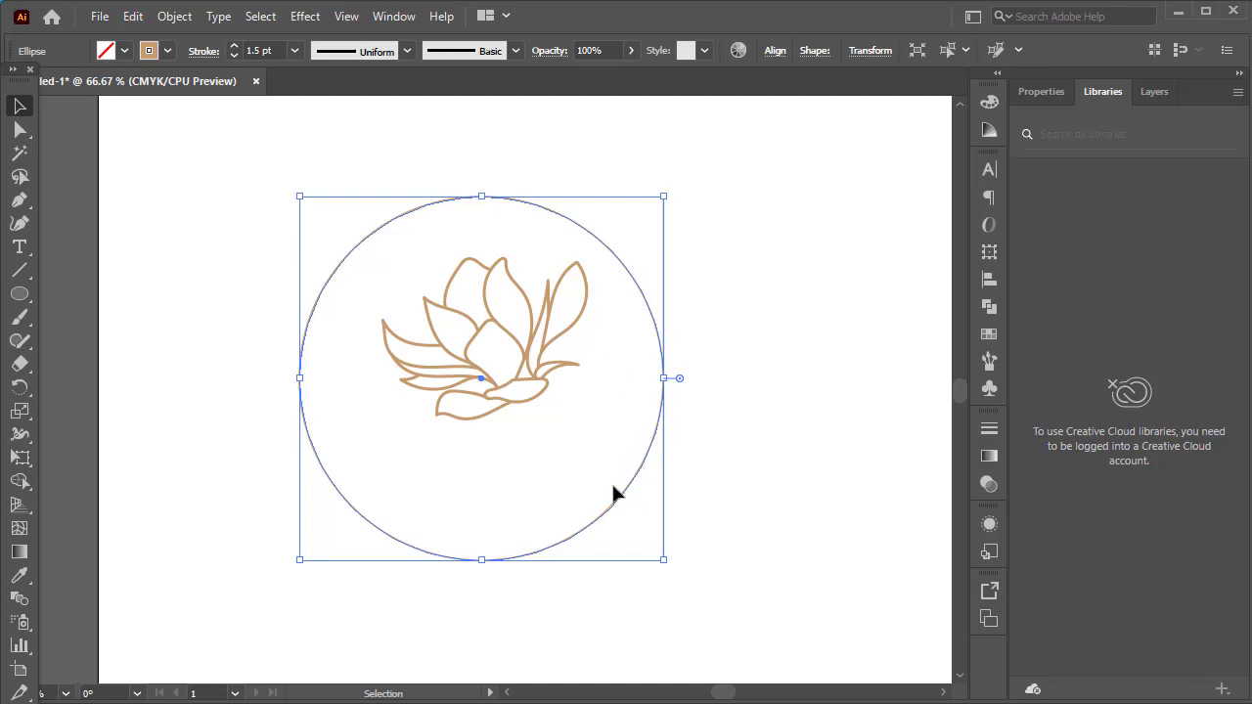
Step: Move the circle up around the flower and scale it down proportionally about its centre
{"action": "left_click_drag", "start_coordinate": [609, 518], "coordinate": [613, 484]}
{"action": "left_click", "coordinate": [766, 424]}
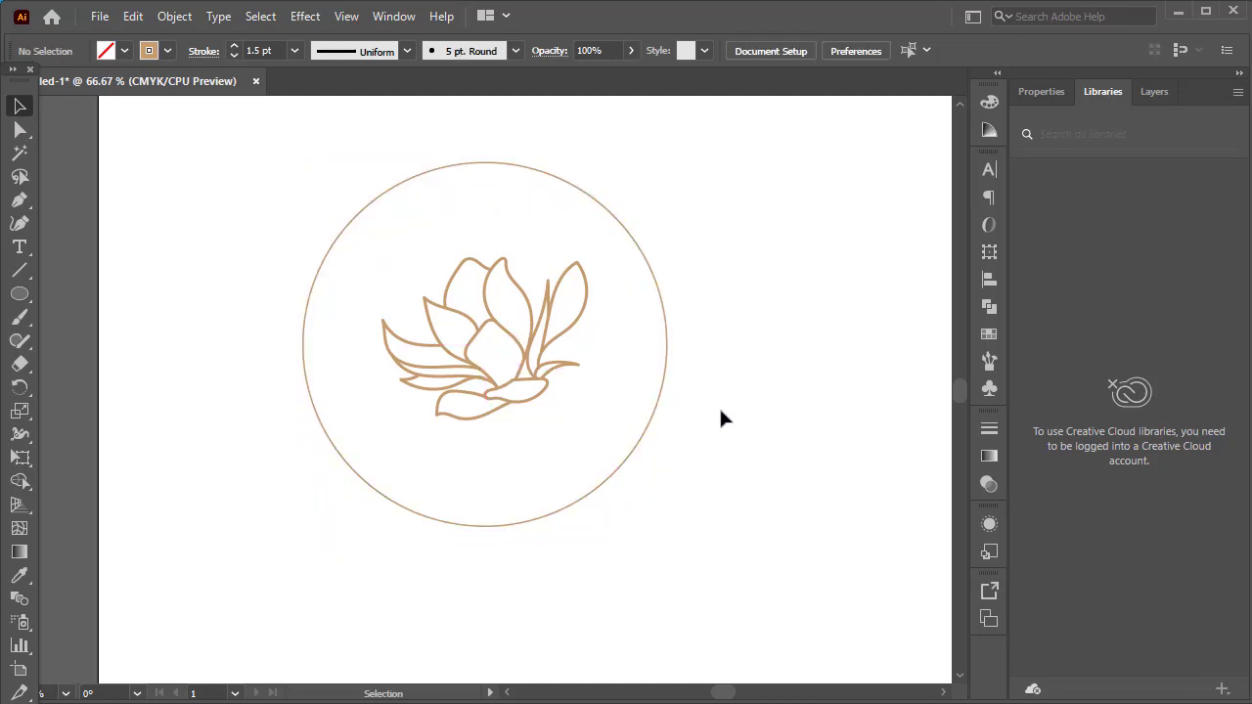
{"action": "left_click_drag", "start_coordinate": [700, 313], "coordinate": [649, 336]}
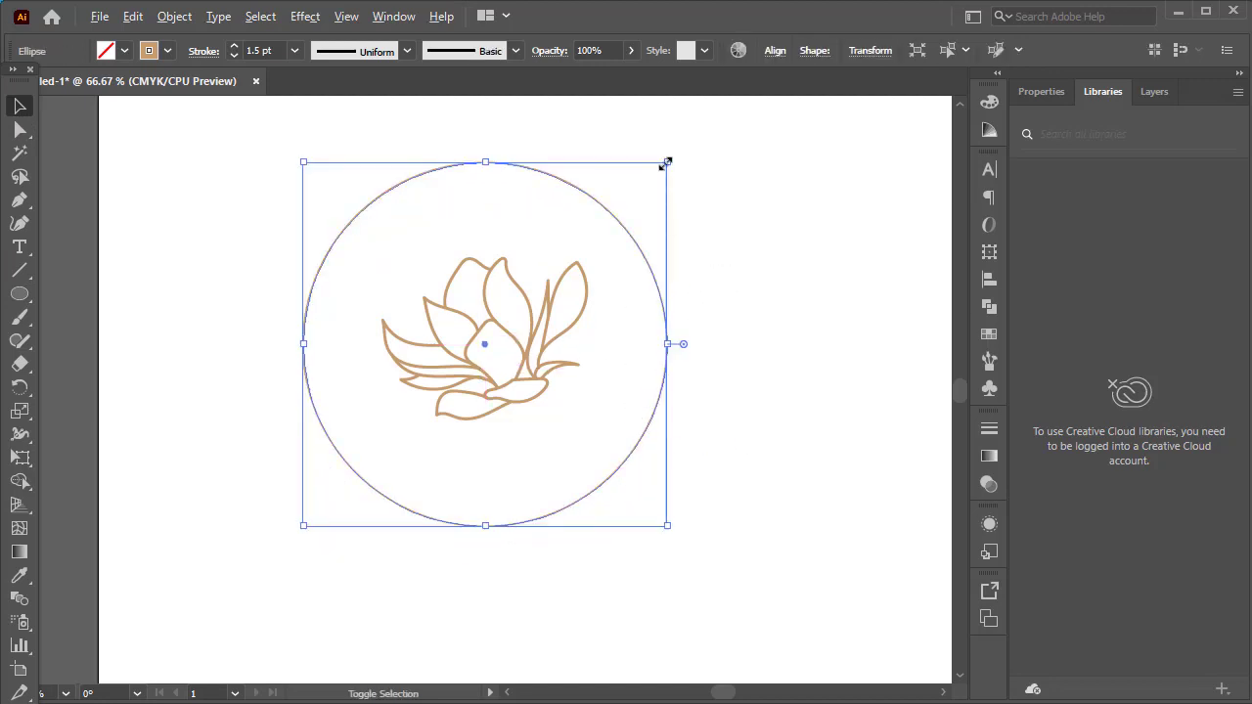
{"action": "left_click_drag", "start_coordinate": [666, 161], "coordinate": [644, 187]}
{"action": "left_click", "coordinate": [717, 203]}
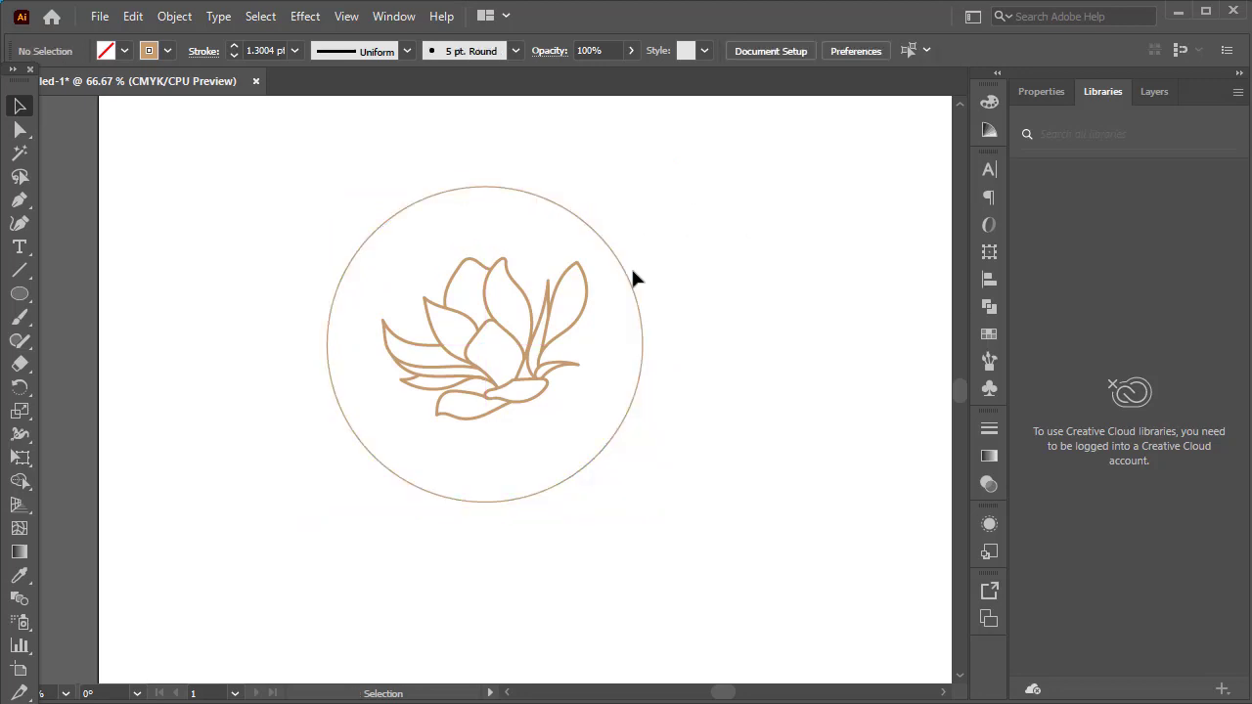
Step: Shrink the circle slightly more and nudge it so that it frames the flower evenly
{"action": "left_click_drag", "start_coordinate": [640, 304], "coordinate": [643, 302]}
{"action": "left_click", "coordinate": [717, 252]}
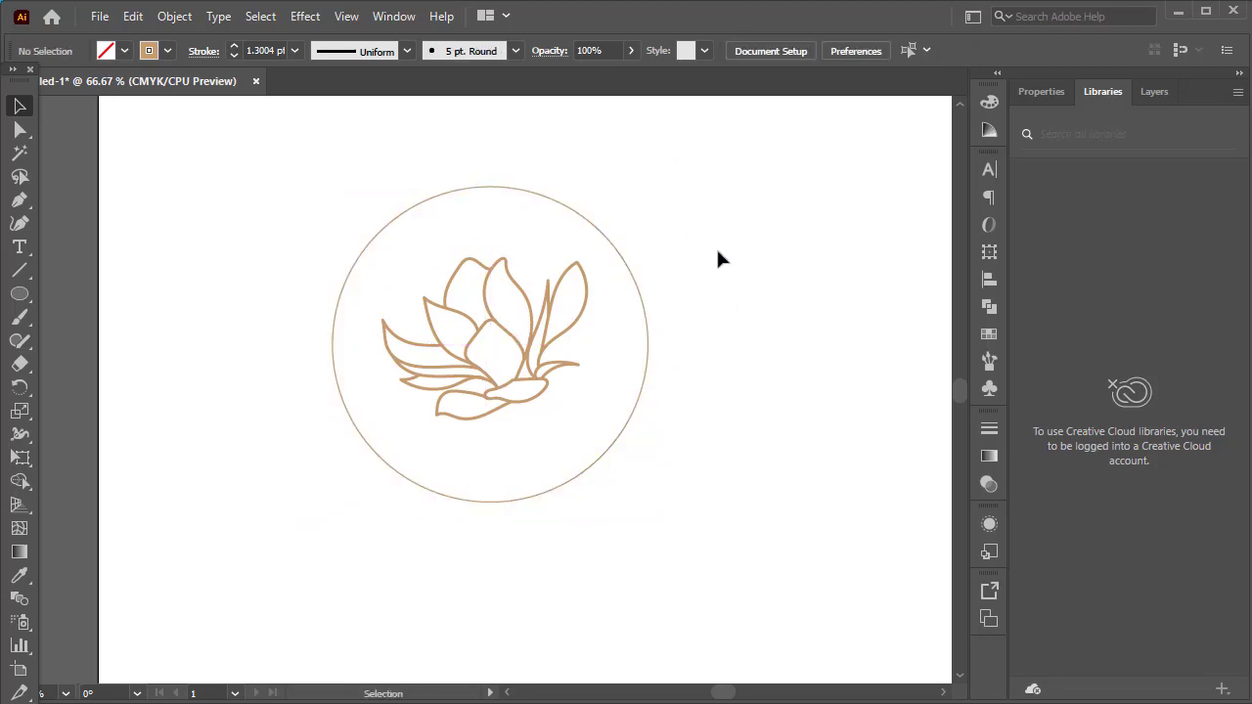
{"action": "left_click", "coordinate": [643, 303]}
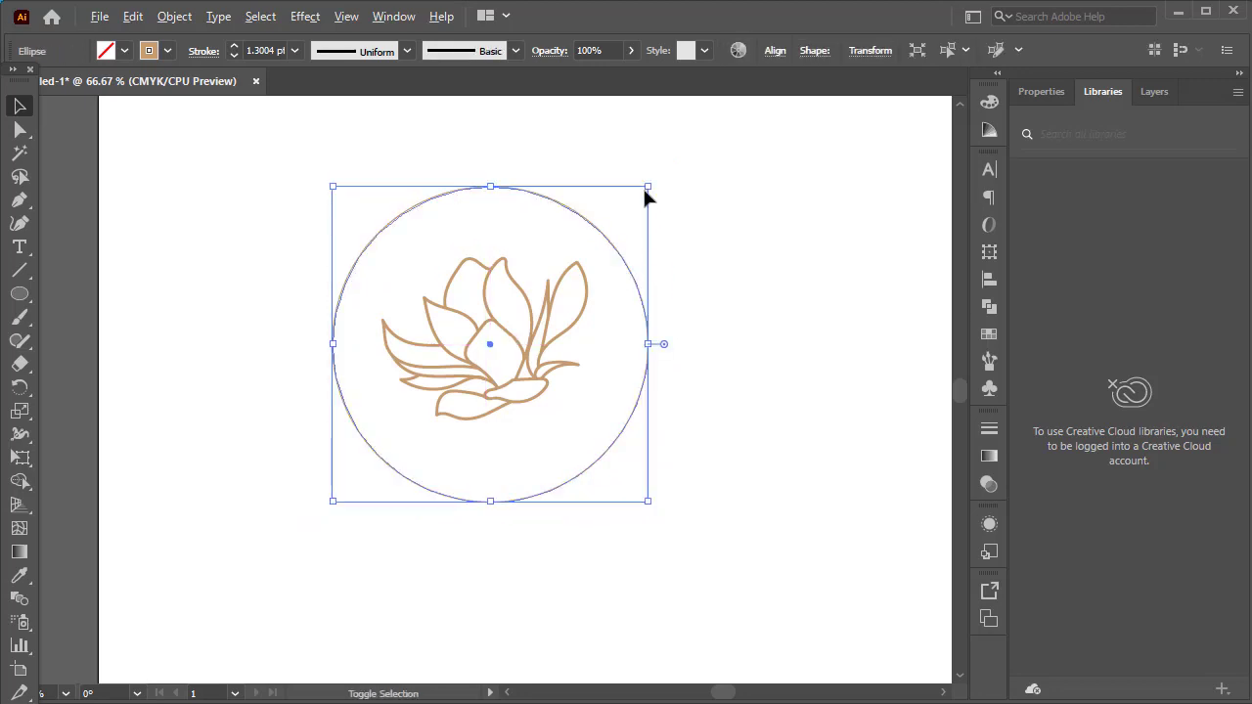
{"action": "left_click_drag", "start_coordinate": [648, 190], "coordinate": [643, 202]}
{"action": "left_click", "coordinate": [641, 249]}
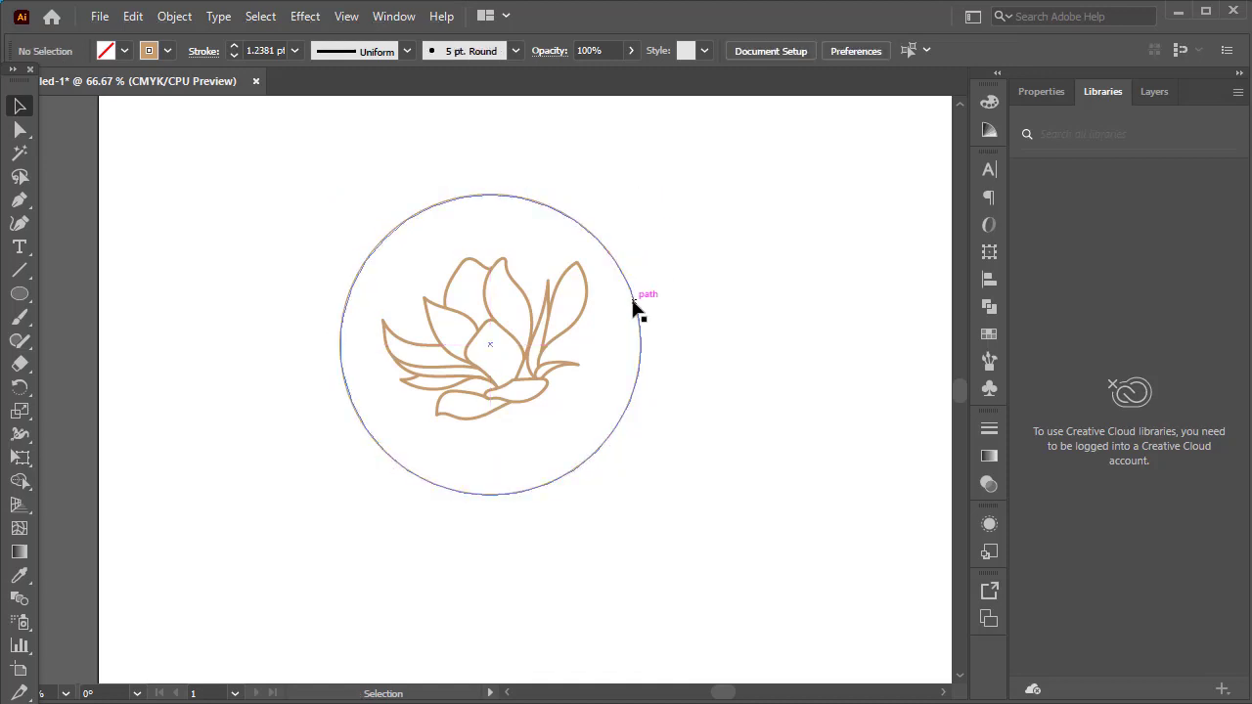
{"action": "left_click_drag", "start_coordinate": [637, 307], "coordinate": [636, 303]}
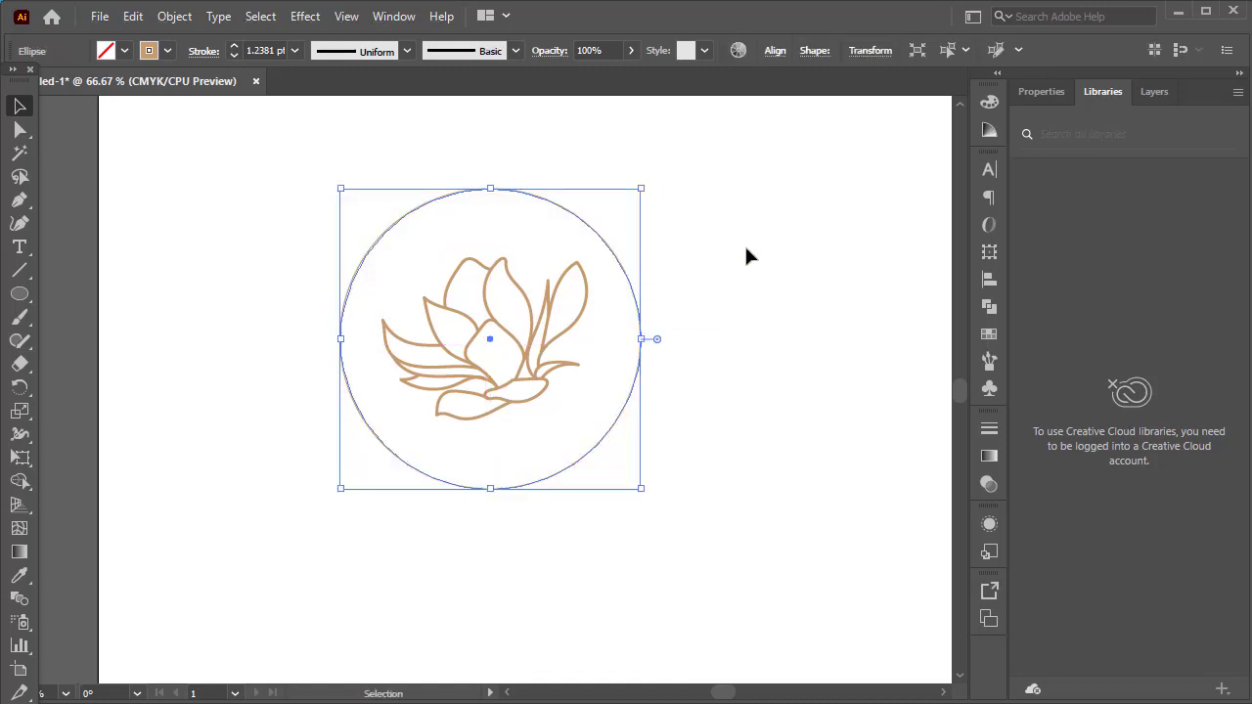
{"action": "left_click", "coordinate": [705, 300]}
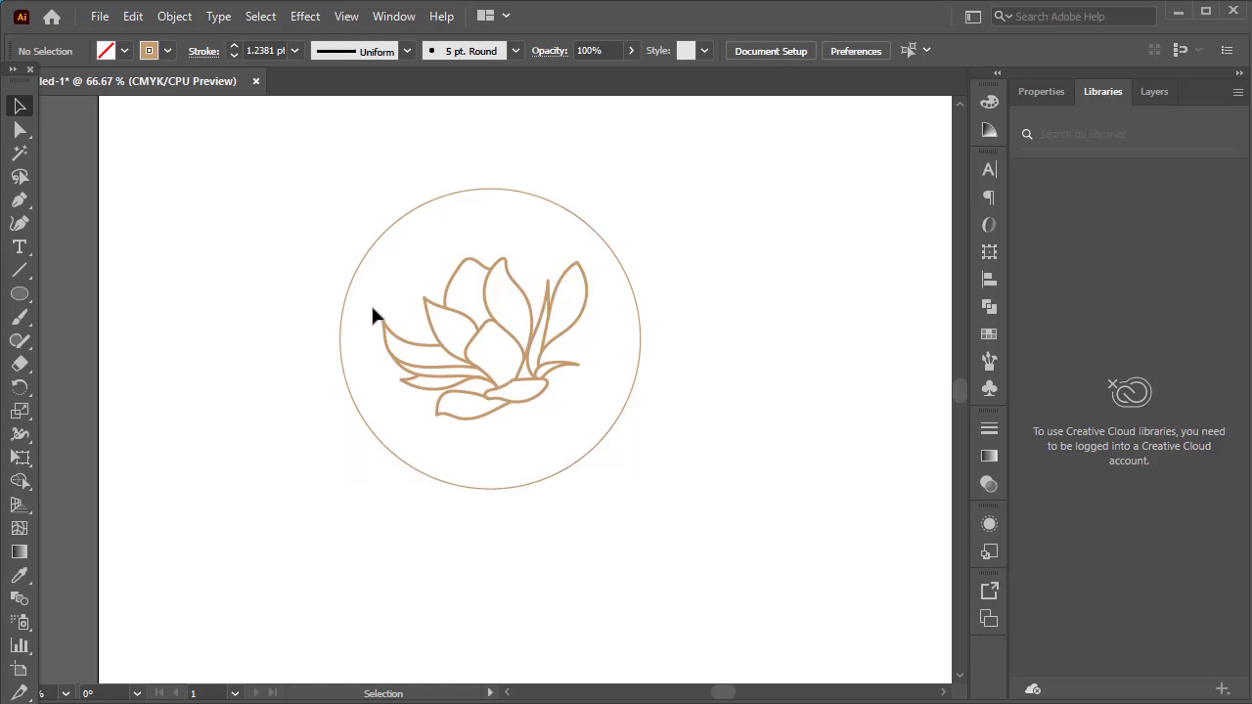
{"action": "left_click", "coordinate": [20, 250]}
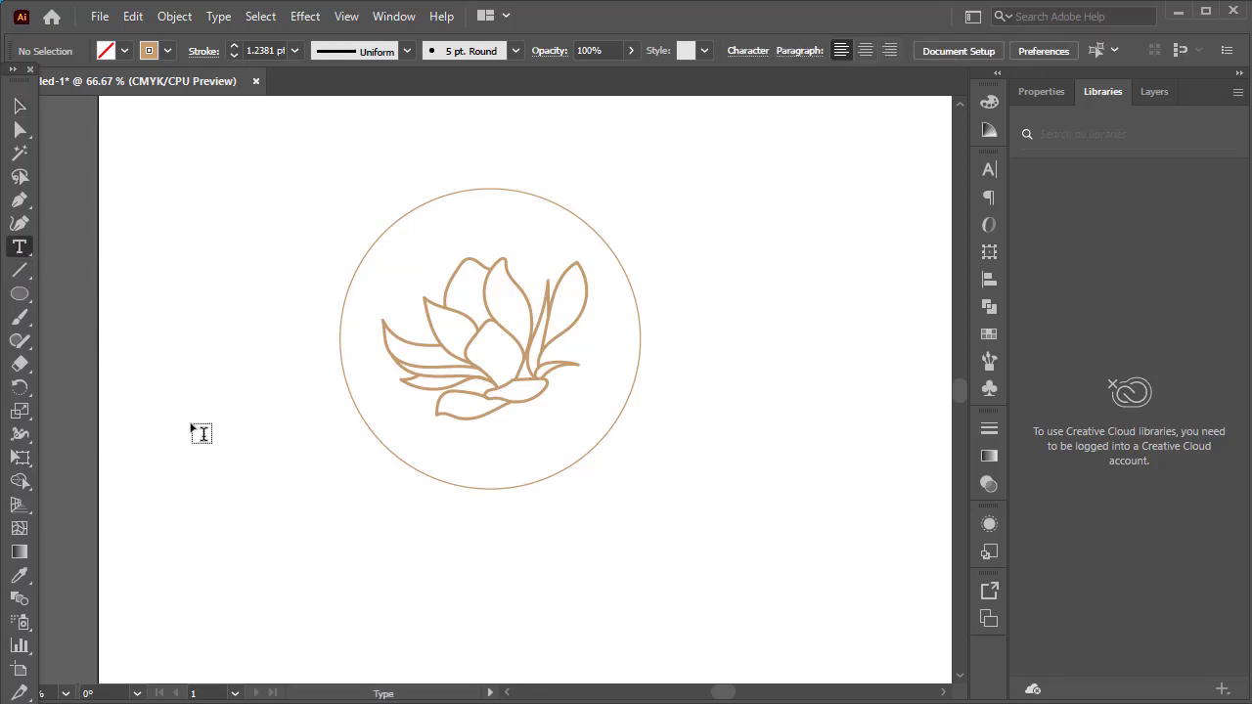
{"action": "left_click", "coordinate": [250, 491]}
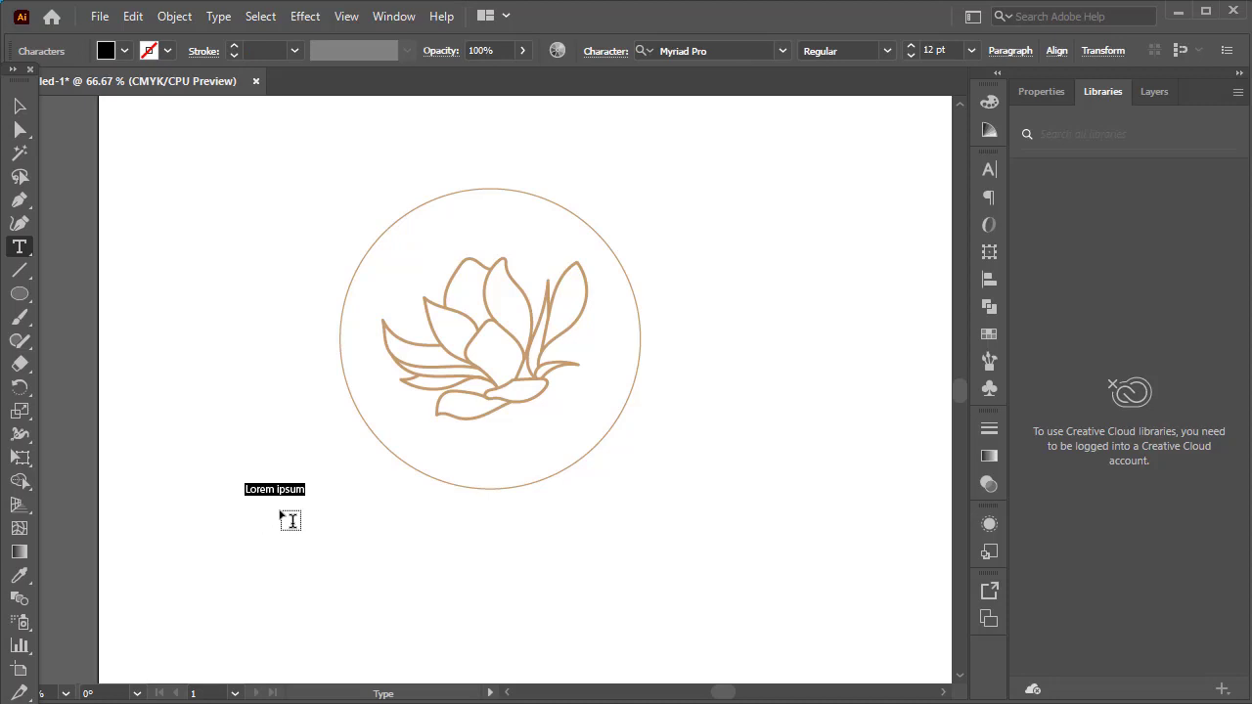
{"action": "key", "text": "BackSpace"}
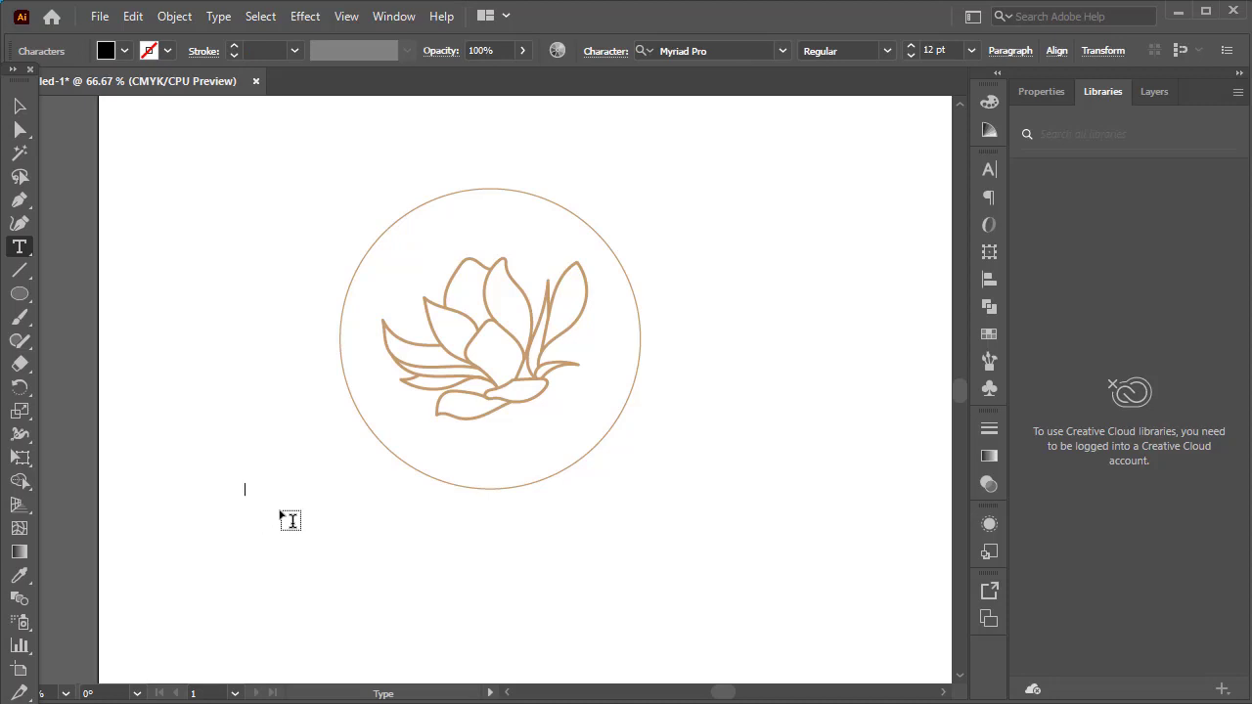
{"action": "left_click", "coordinate": [20, 107]}
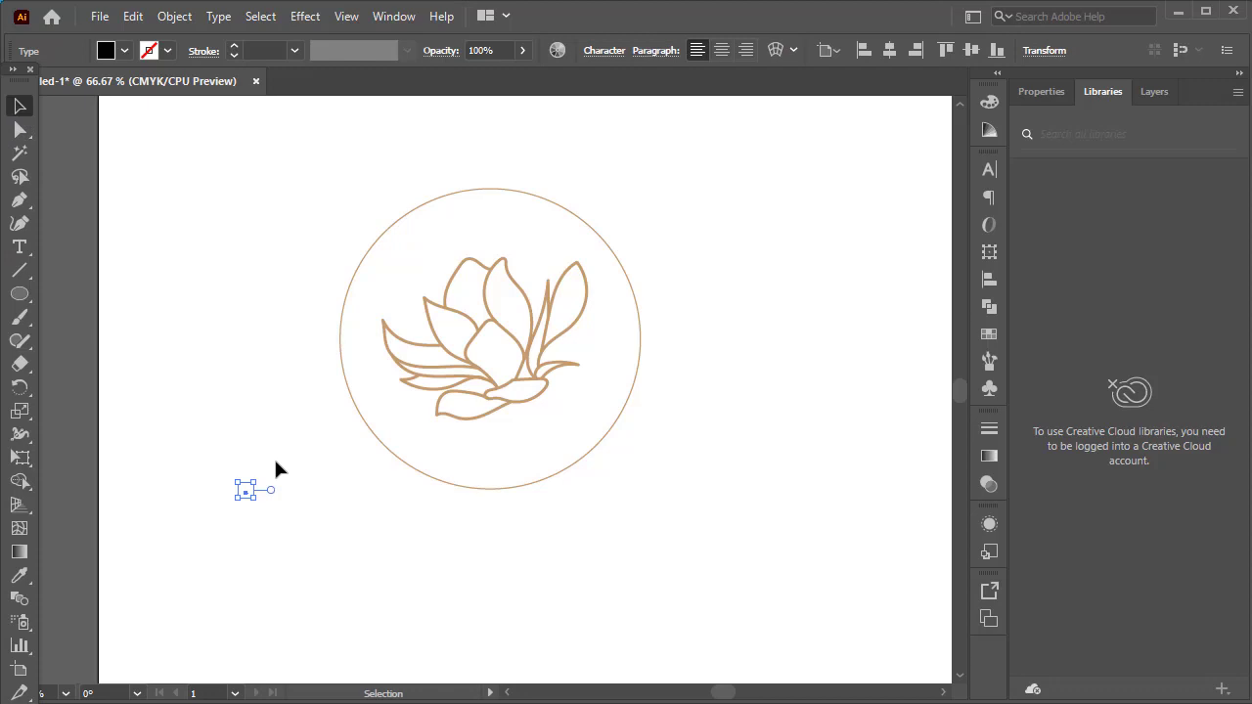
{"action": "left_click", "coordinate": [274, 464]}
Step: Add the text MARGARET along the upper part of the circle with the Type on a Path tool
{"action": "left_click", "coordinate": [19, 246]}
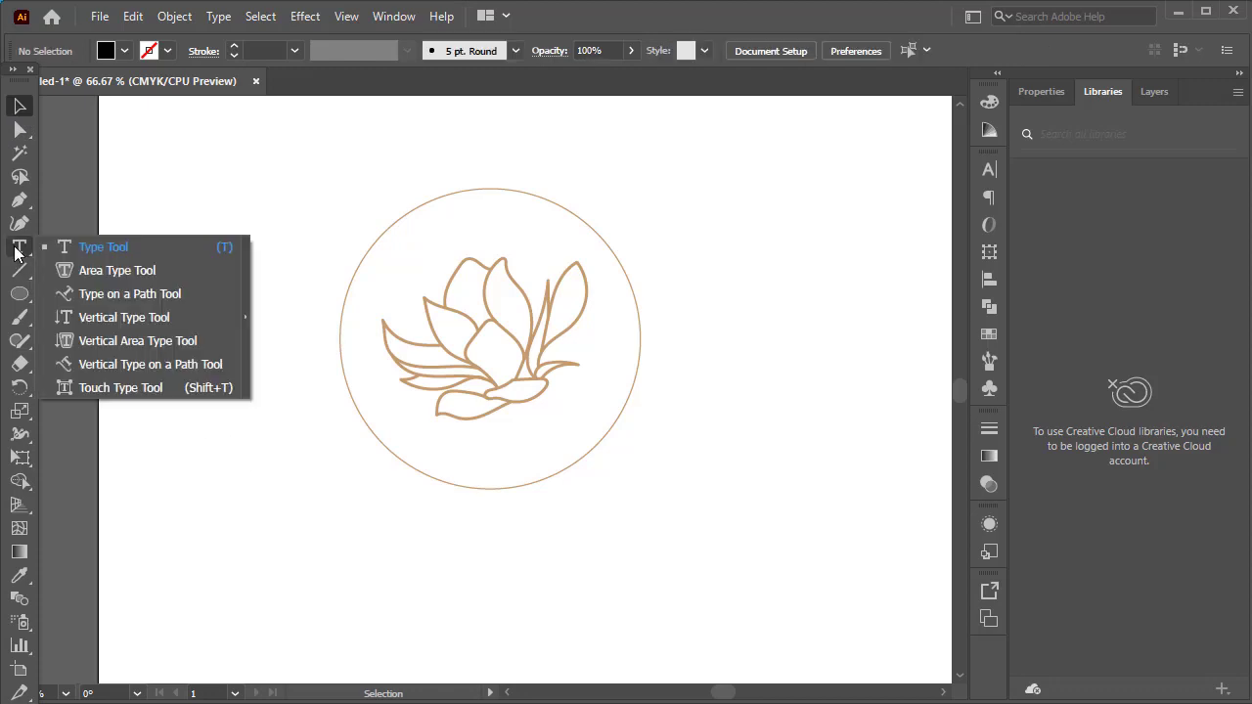
{"action": "left_click", "coordinate": [88, 296]}
{"action": "left_click", "coordinate": [440, 195]}
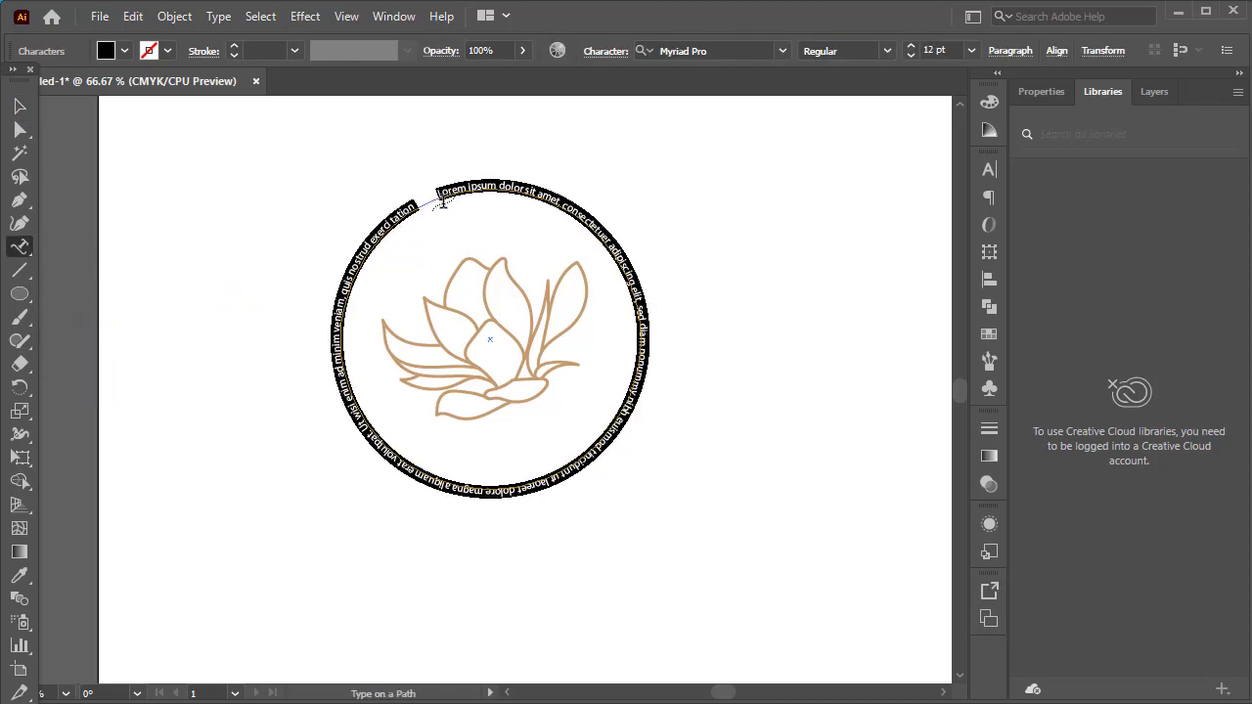
{"action": "key", "text": "BackSpace"}
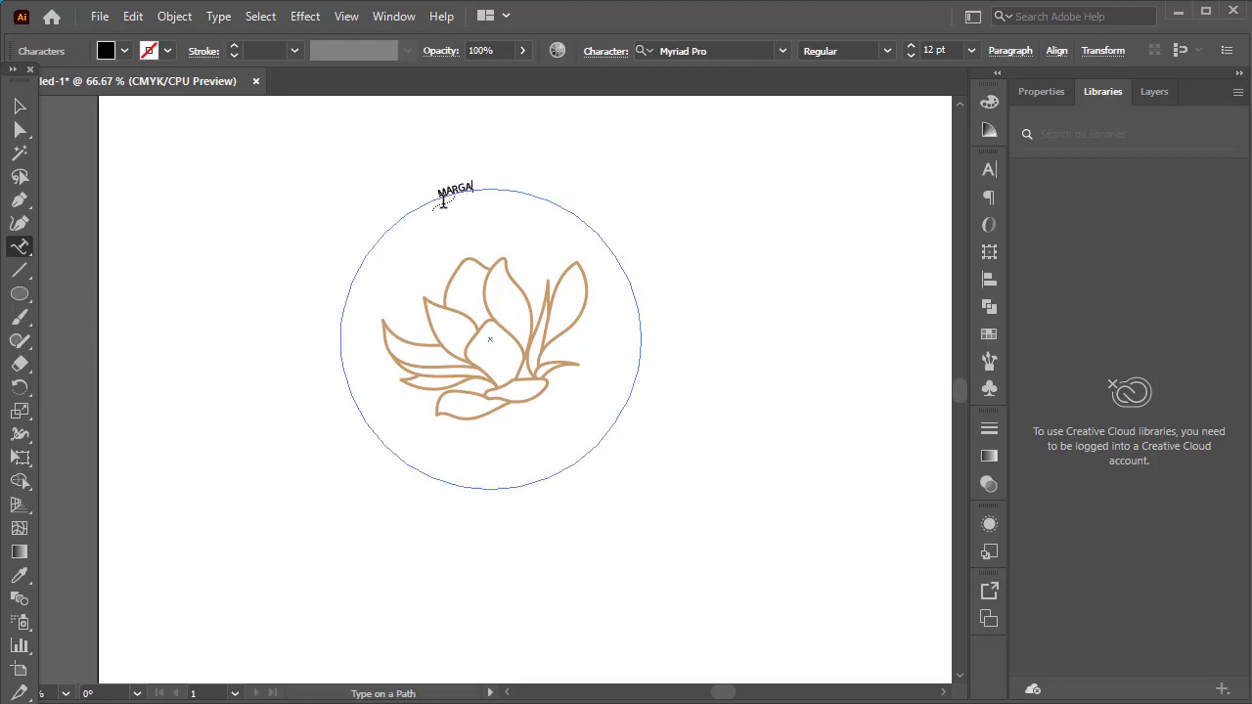
{"action": "type", "text": "MARGARET"}
Step: Set the font of the whole MARGARET text to Roboto in the Black style
{"action": "key", "text": "ctrl+a"}
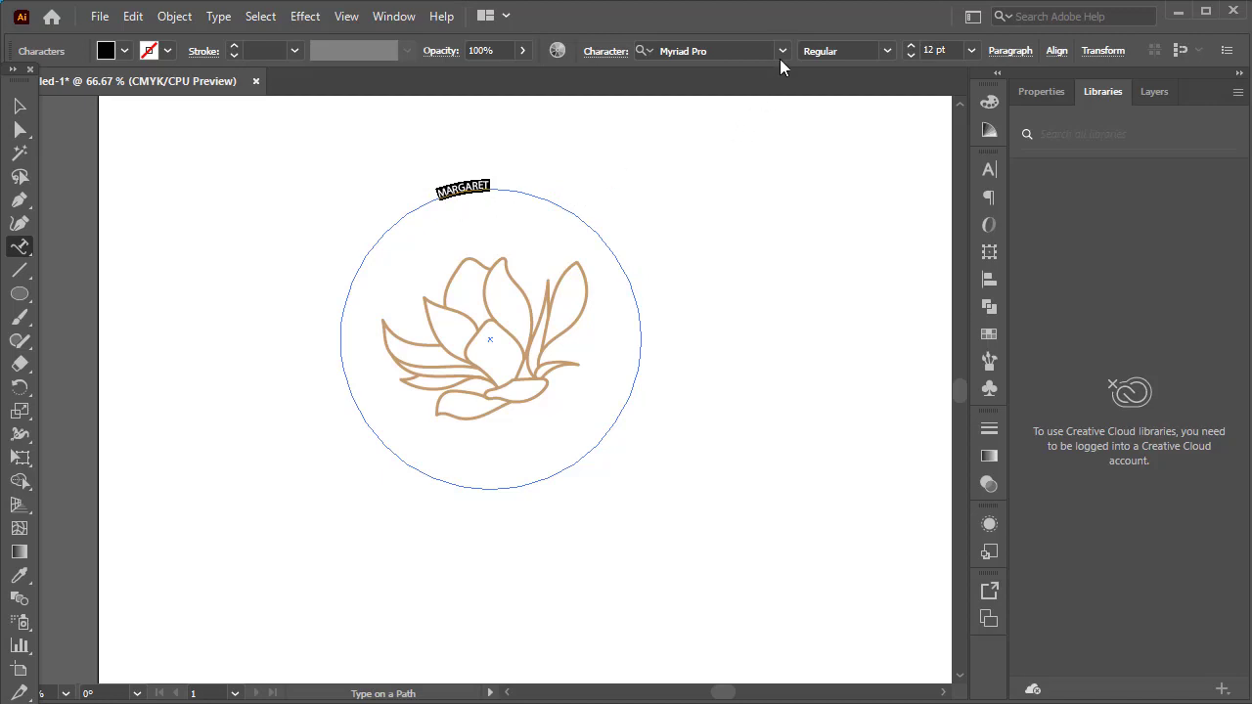
{"action": "left_click", "coordinate": [782, 52]}
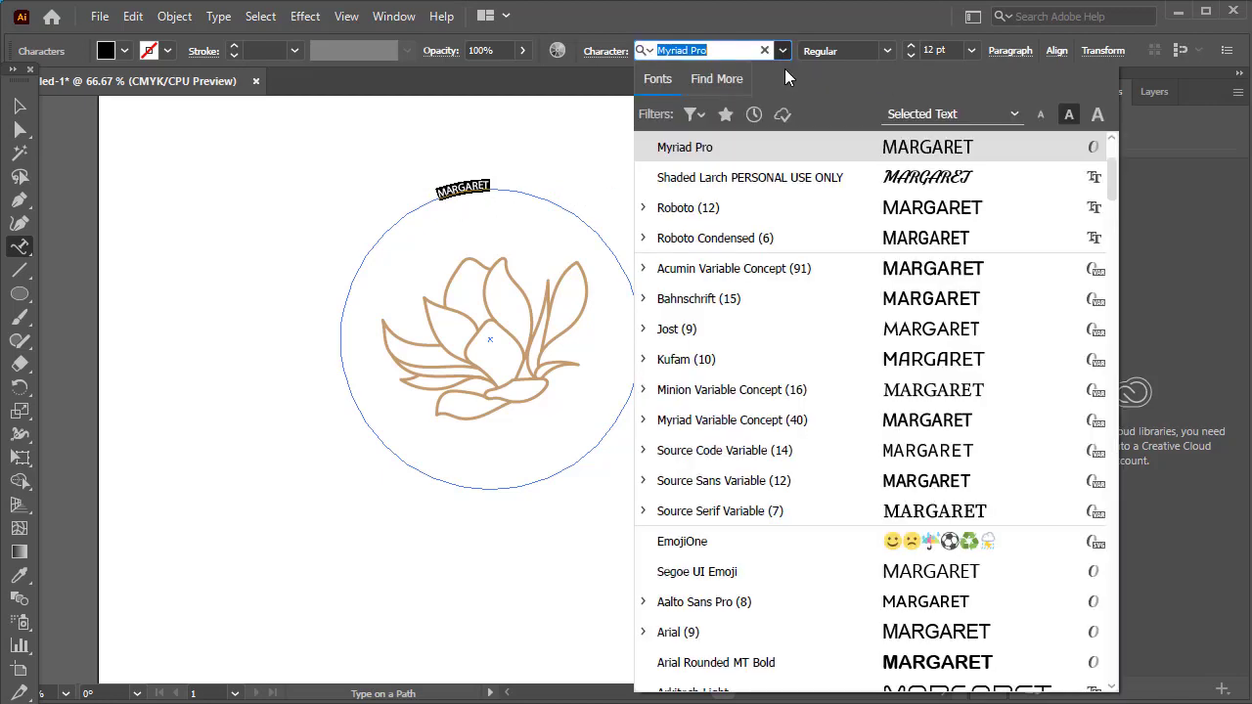
{"action": "left_click", "coordinate": [815, 208]}
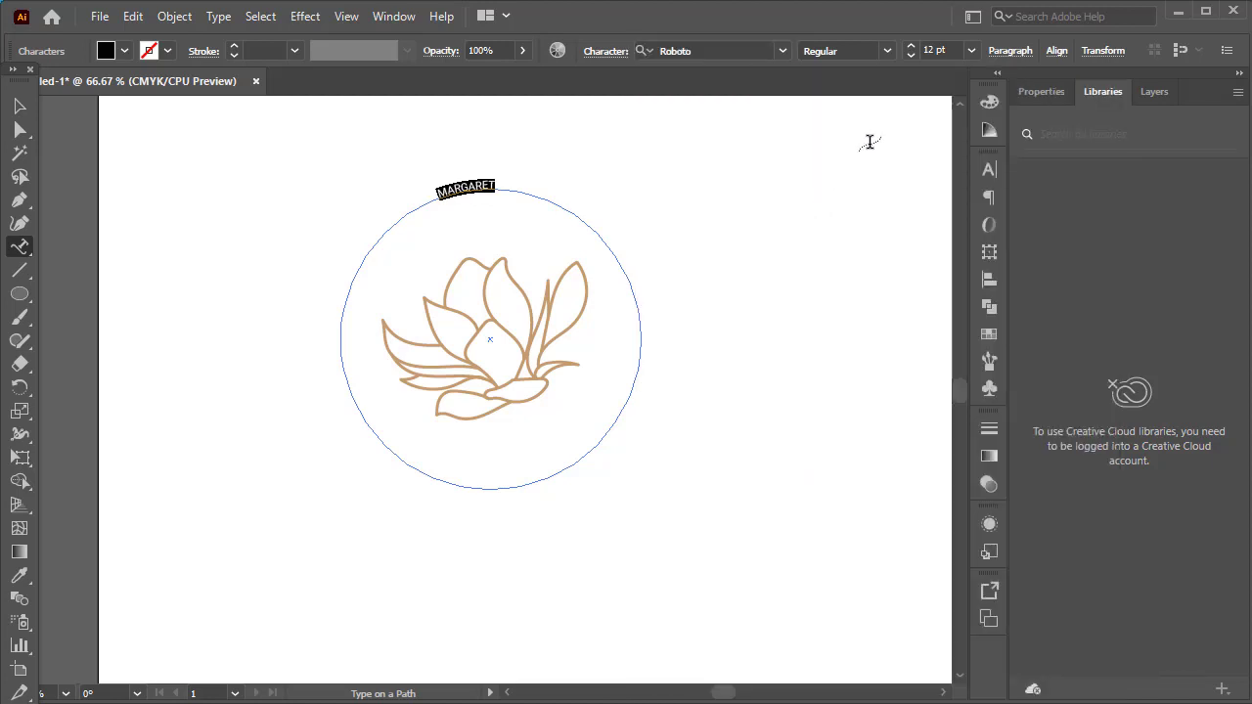
{"action": "left_click", "coordinate": [888, 53]}
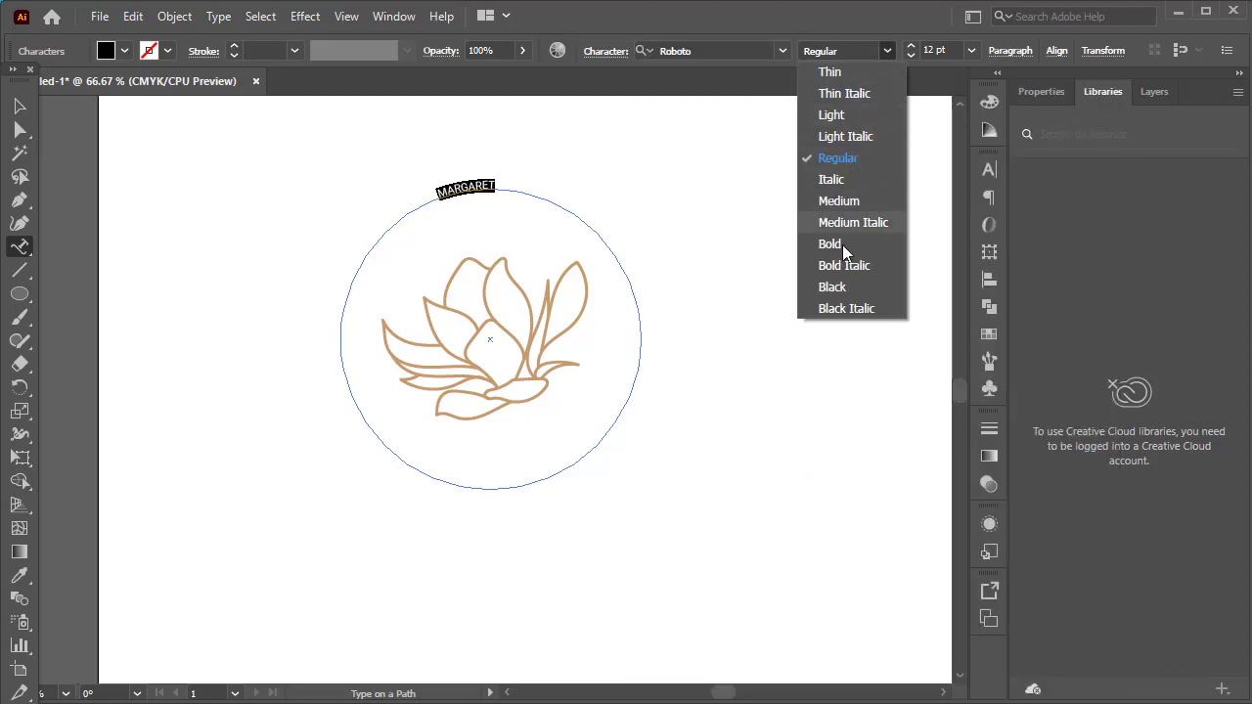
{"action": "left_click", "coordinate": [844, 287]}
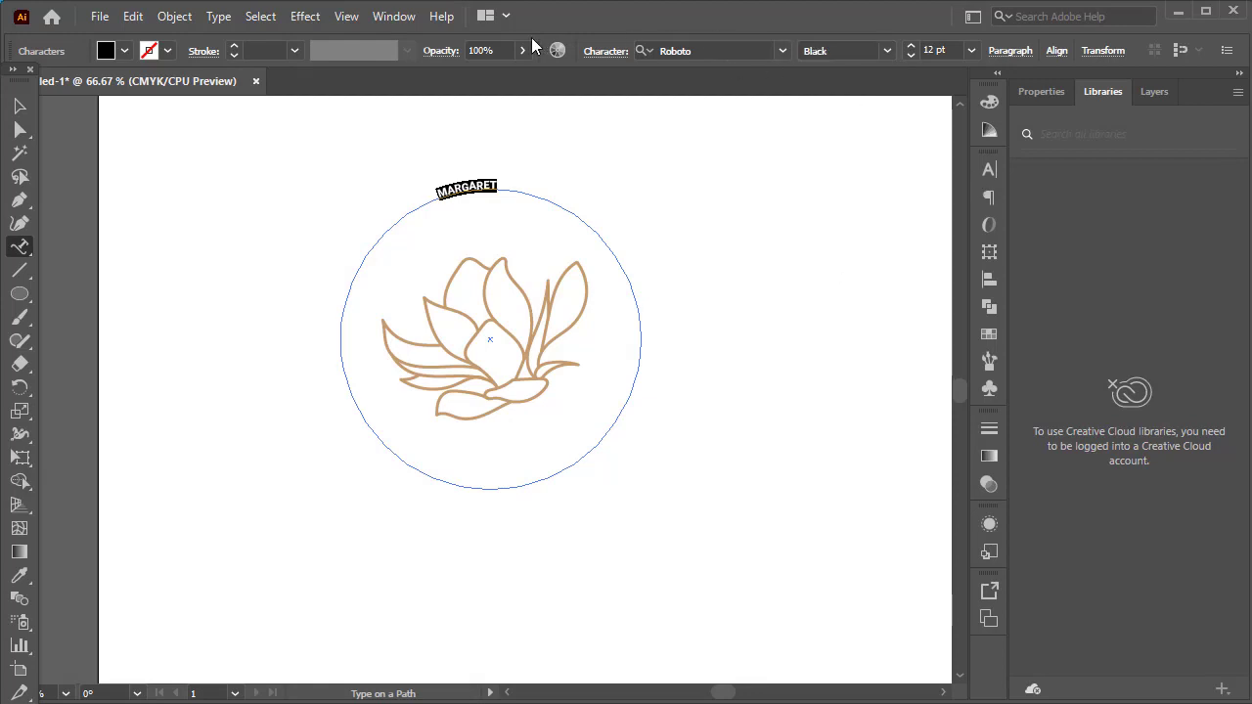
{"action": "left_click", "coordinate": [410, 18]}
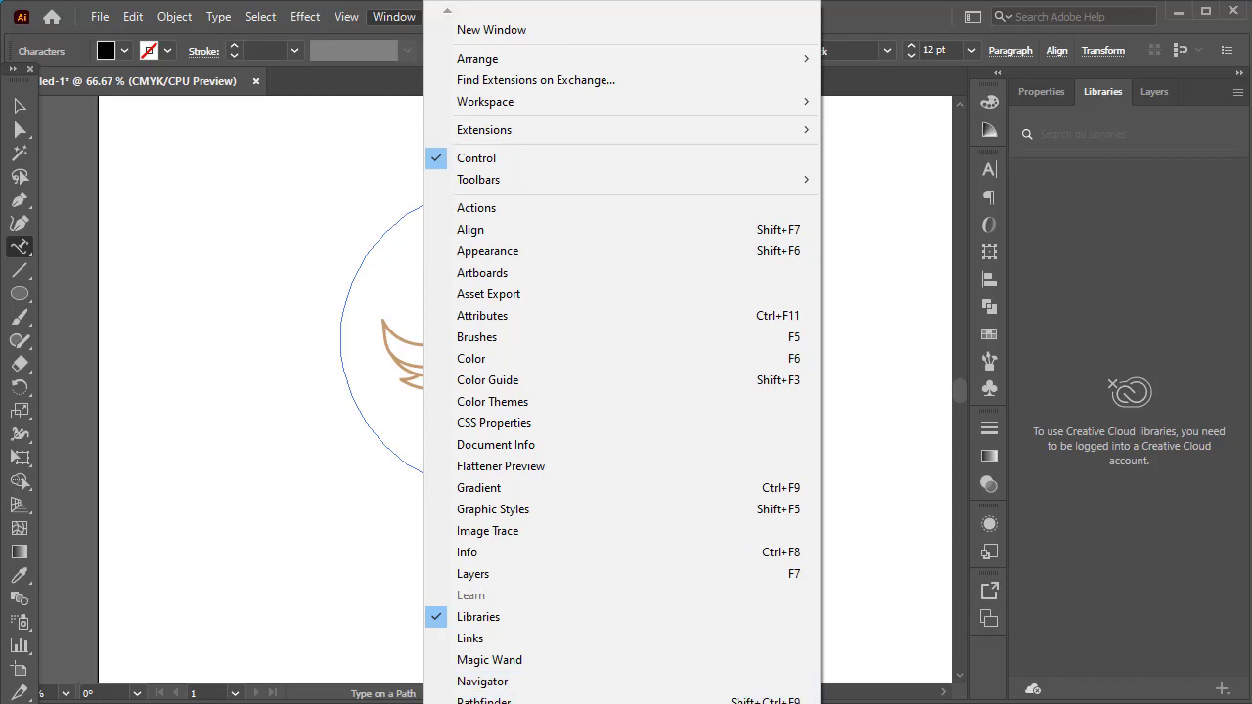
{"action": "mouse_move", "coordinate": [512, 703]}
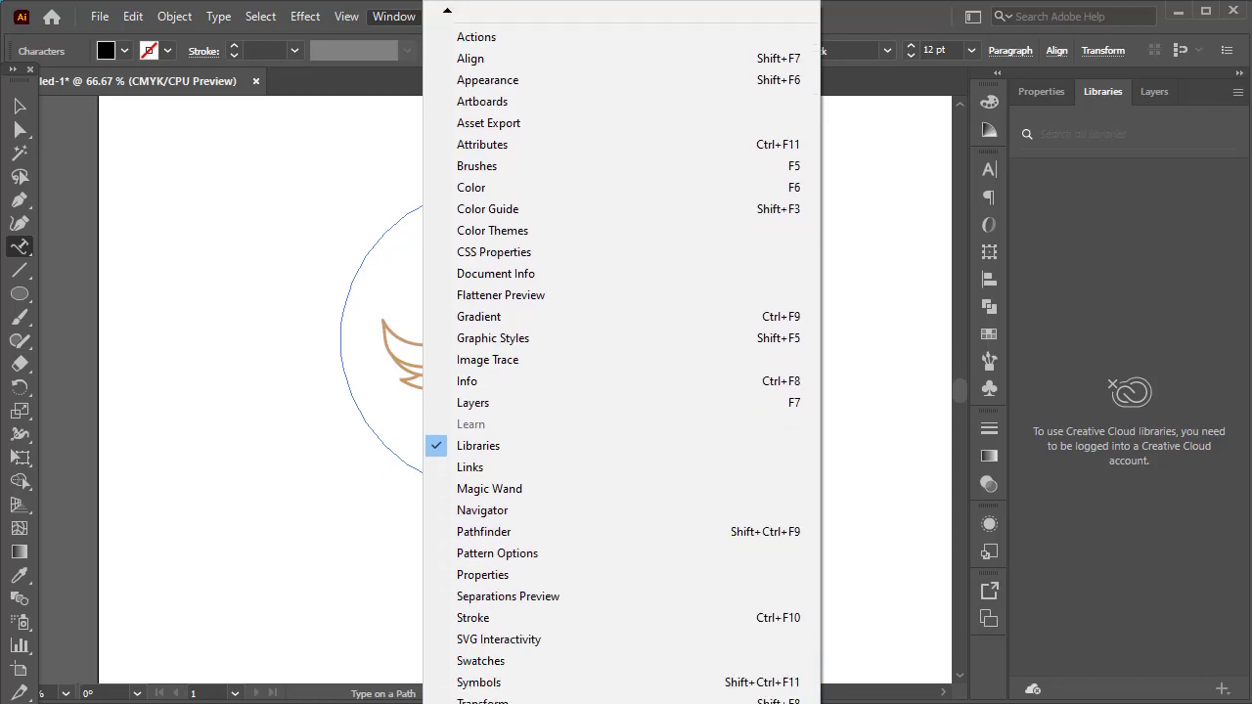
{"action": "left_click", "coordinate": [871, 283]}
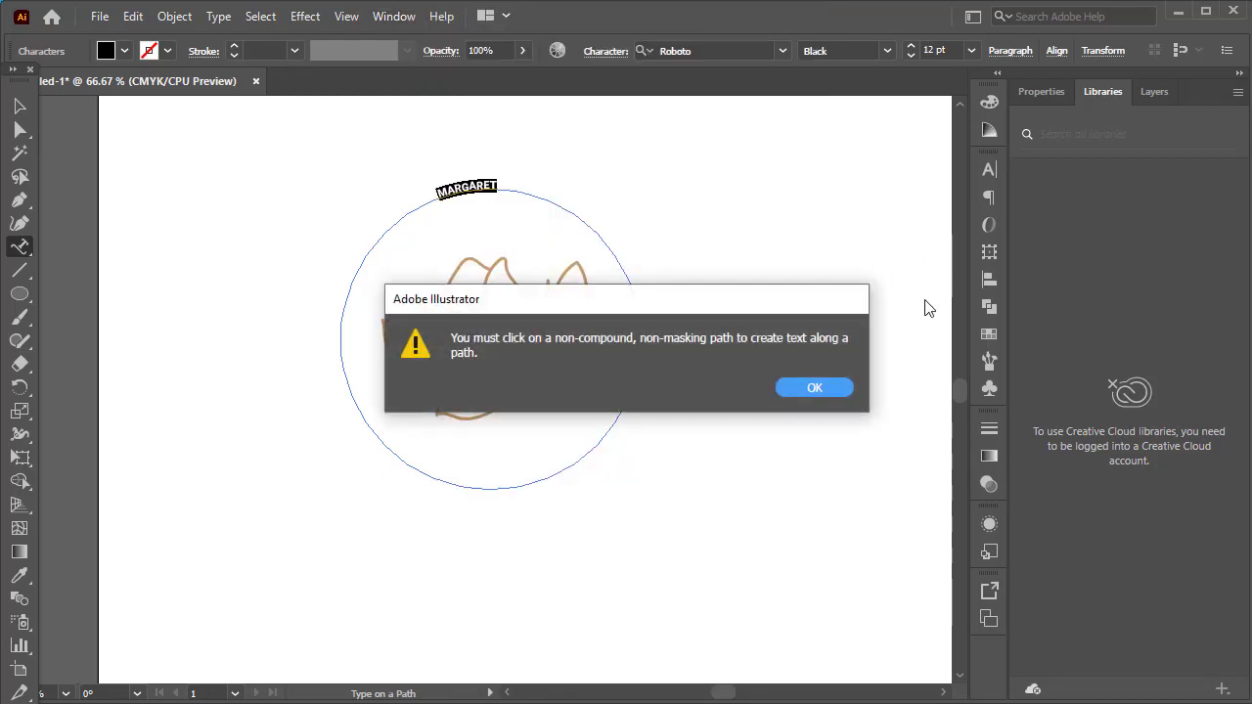
{"action": "left_click", "coordinate": [813, 389]}
Step: Select the word MARGARET on the circle and set its font size to 36 pt
{"action": "left_click", "coordinate": [470, 192]}
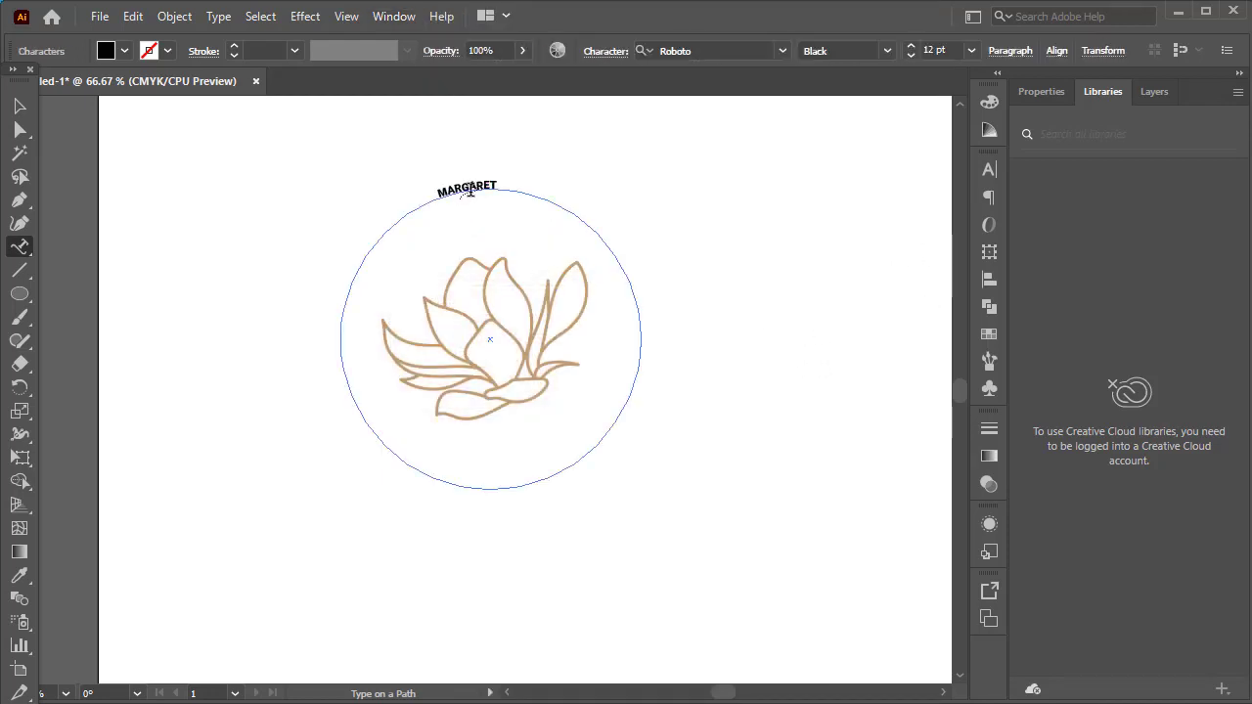
{"action": "double_click", "coordinate": [469, 191]}
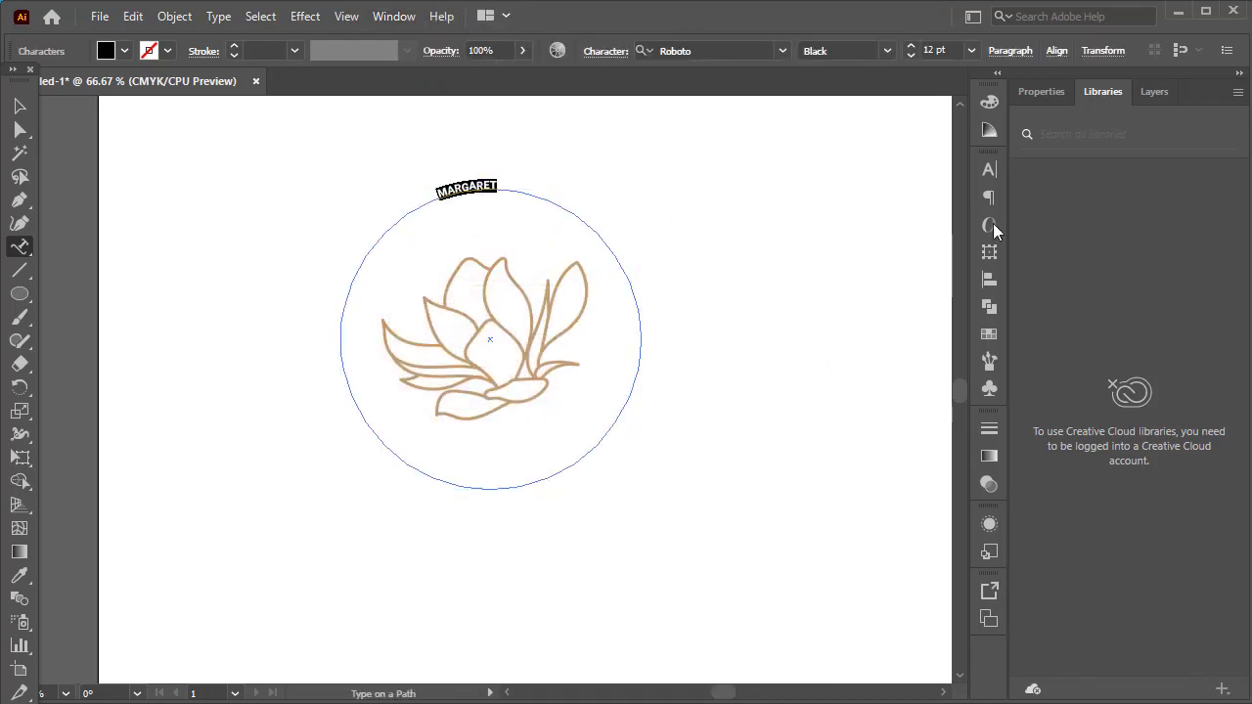
{"action": "left_click", "coordinate": [988, 198]}
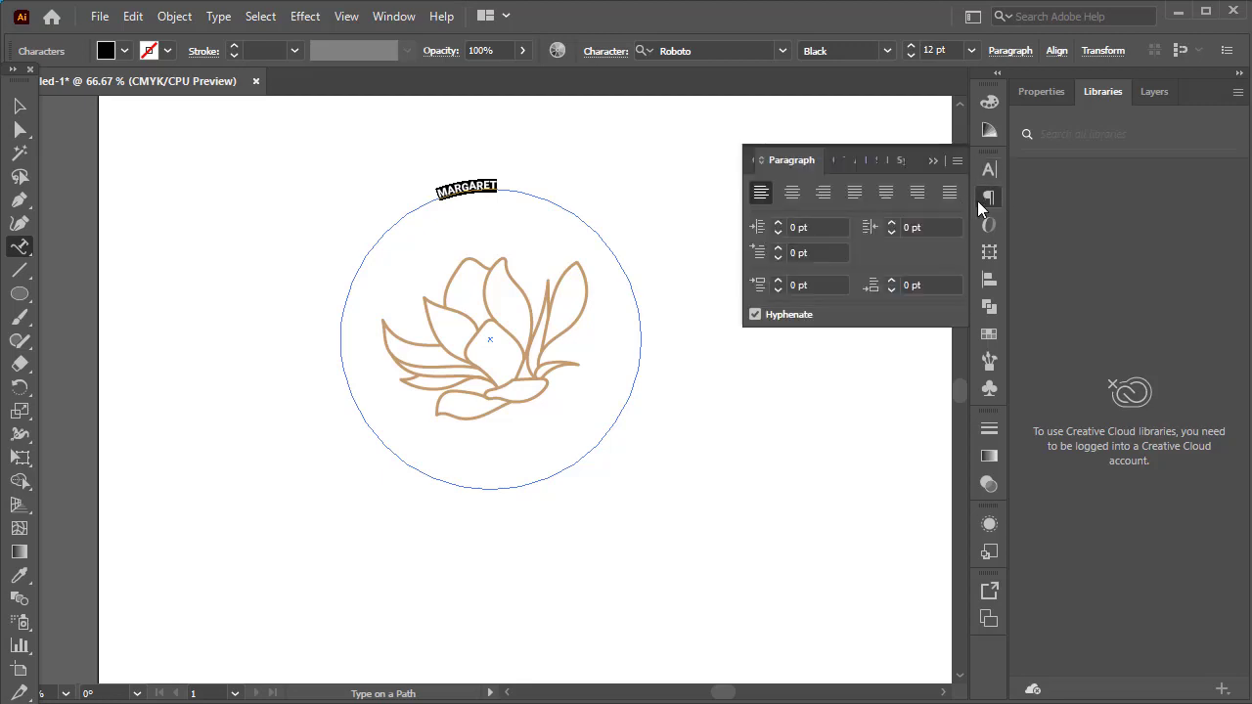
{"action": "left_click", "coordinate": [988, 172]}
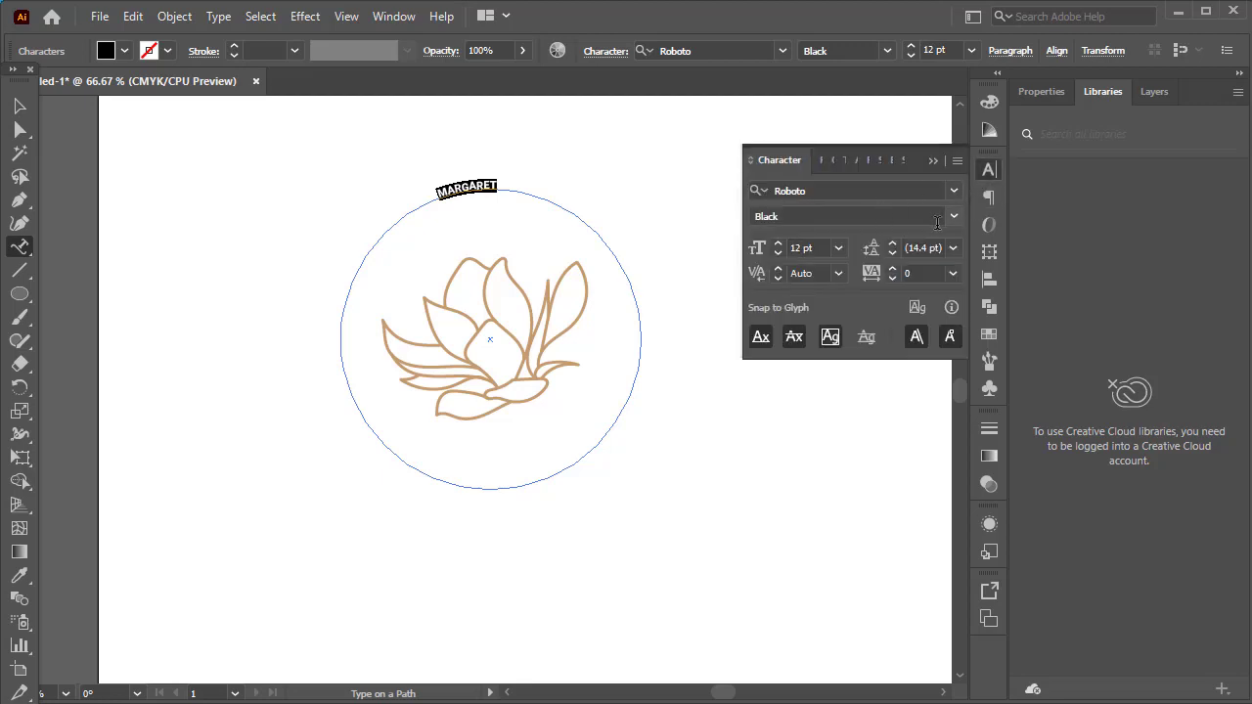
{"action": "left_click", "coordinate": [779, 245]}
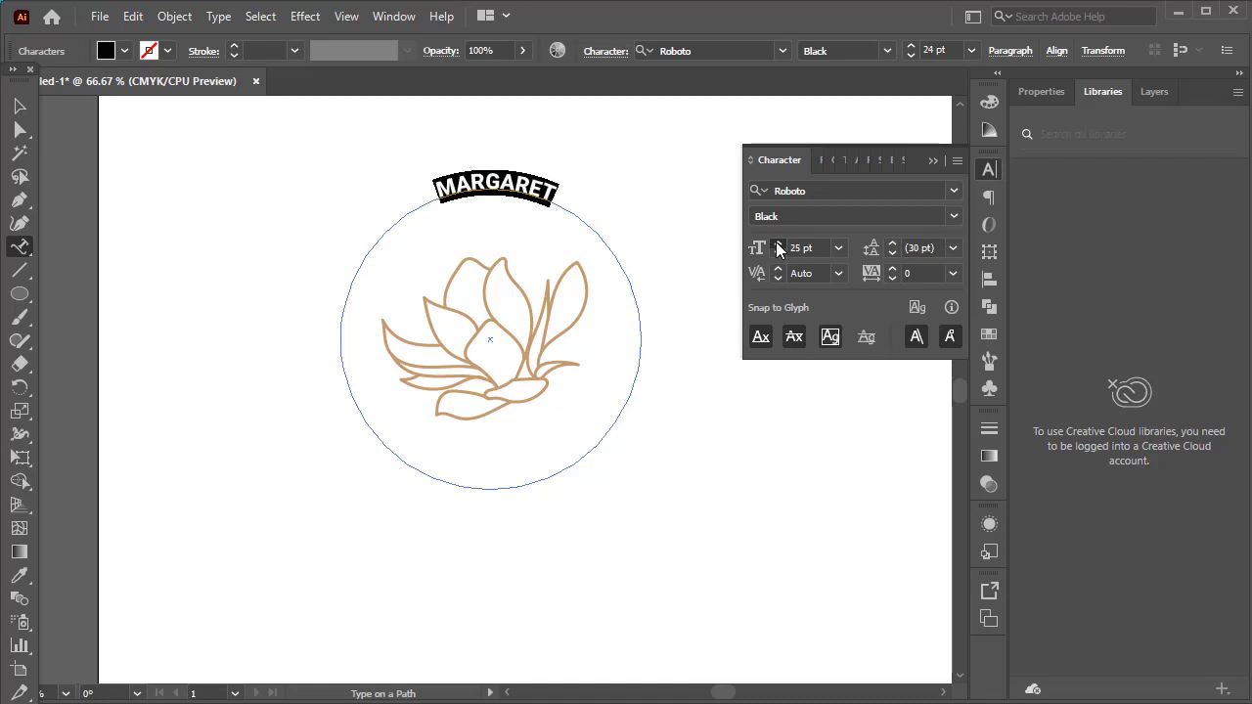
{"action": "left_click", "coordinate": [779, 244]}
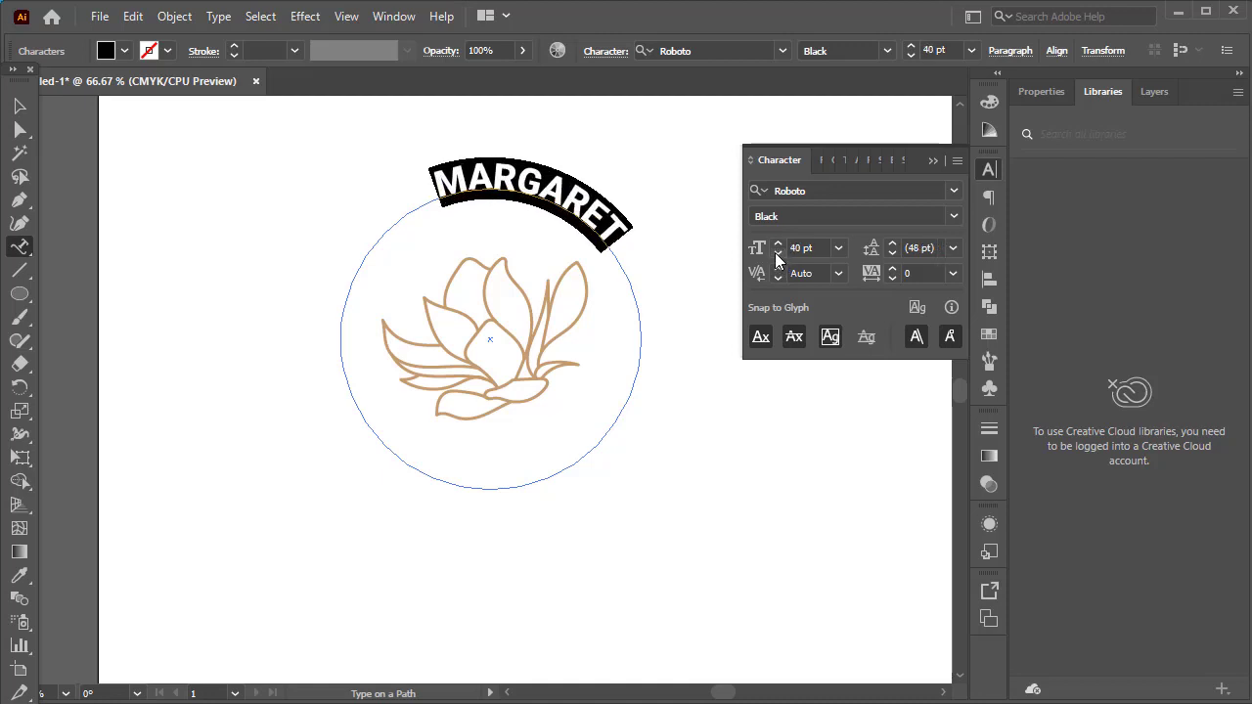
{"action": "left_click", "coordinate": [778, 254]}
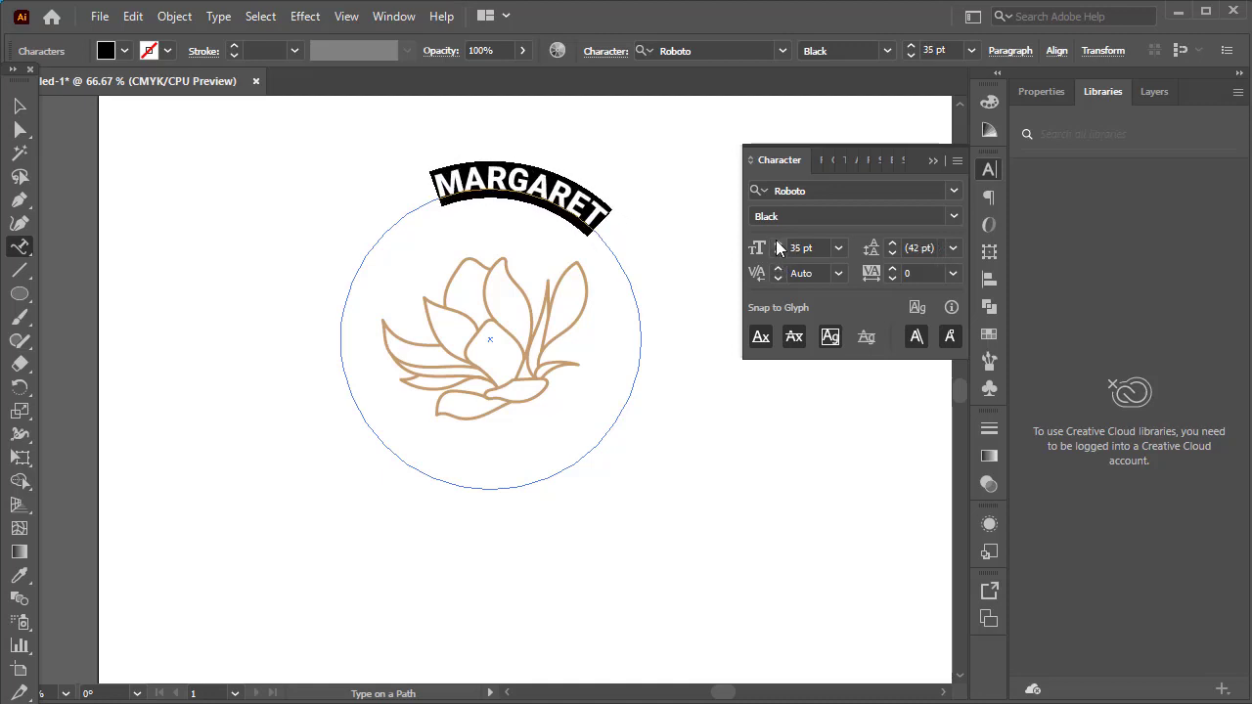
{"action": "left_click", "coordinate": [778, 243]}
Step: Increase the tracking of the MARGARET text to 102
{"action": "left_click", "coordinate": [892, 270]}
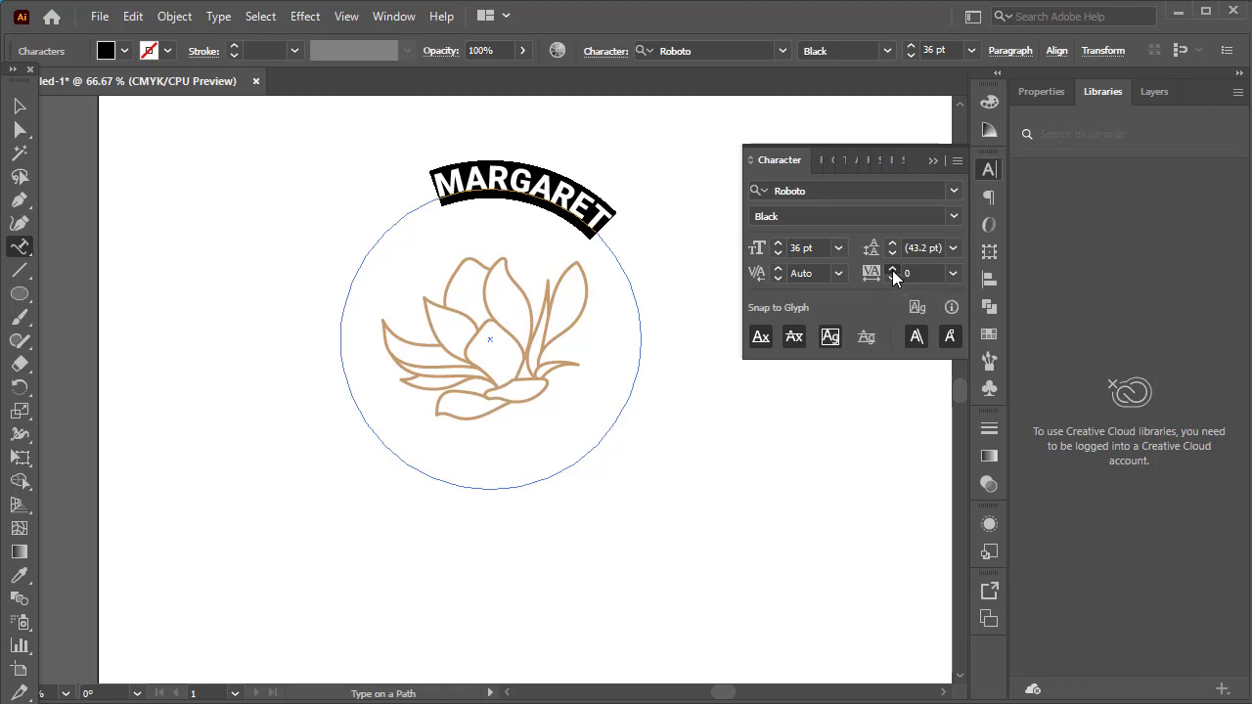
{"action": "left_click", "coordinate": [892, 270]}
{"action": "left_click", "coordinate": [892, 270]}
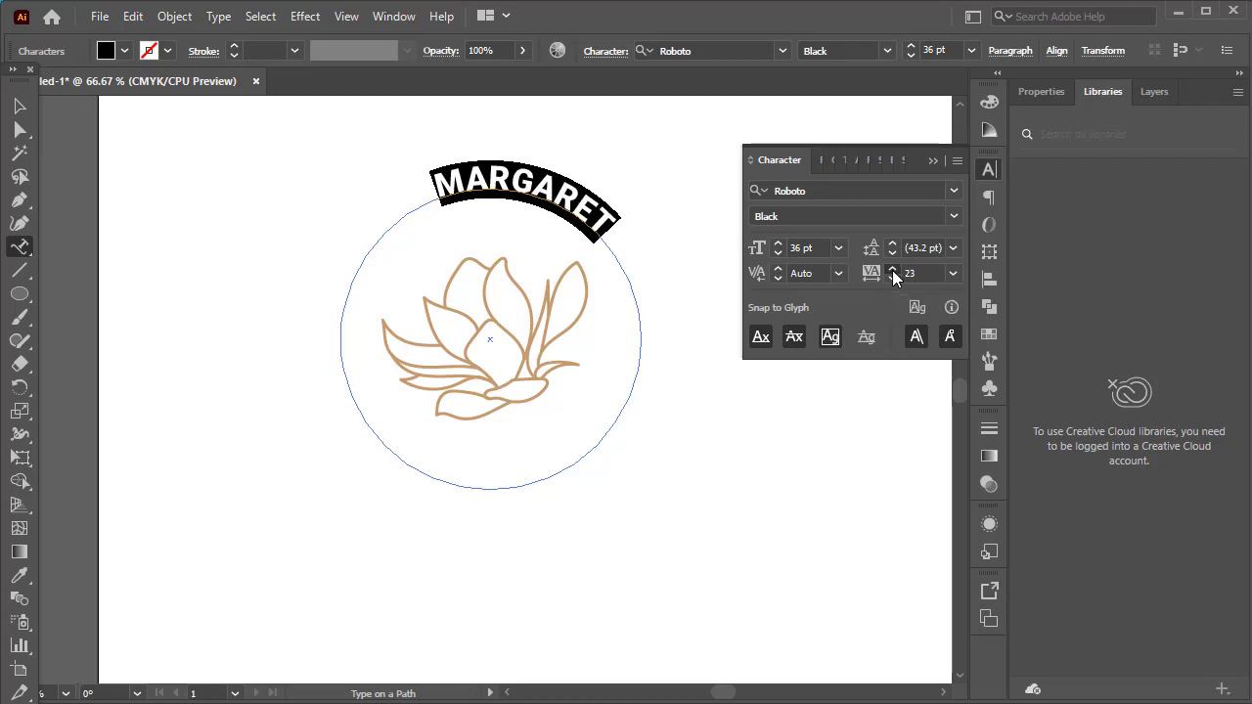
{"action": "left_click", "coordinate": [892, 270]}
{"action": "left_click", "coordinate": [892, 270]}
{"action": "left_click", "coordinate": [892, 270]}
{"action": "left_click", "coordinate": [893, 270]}
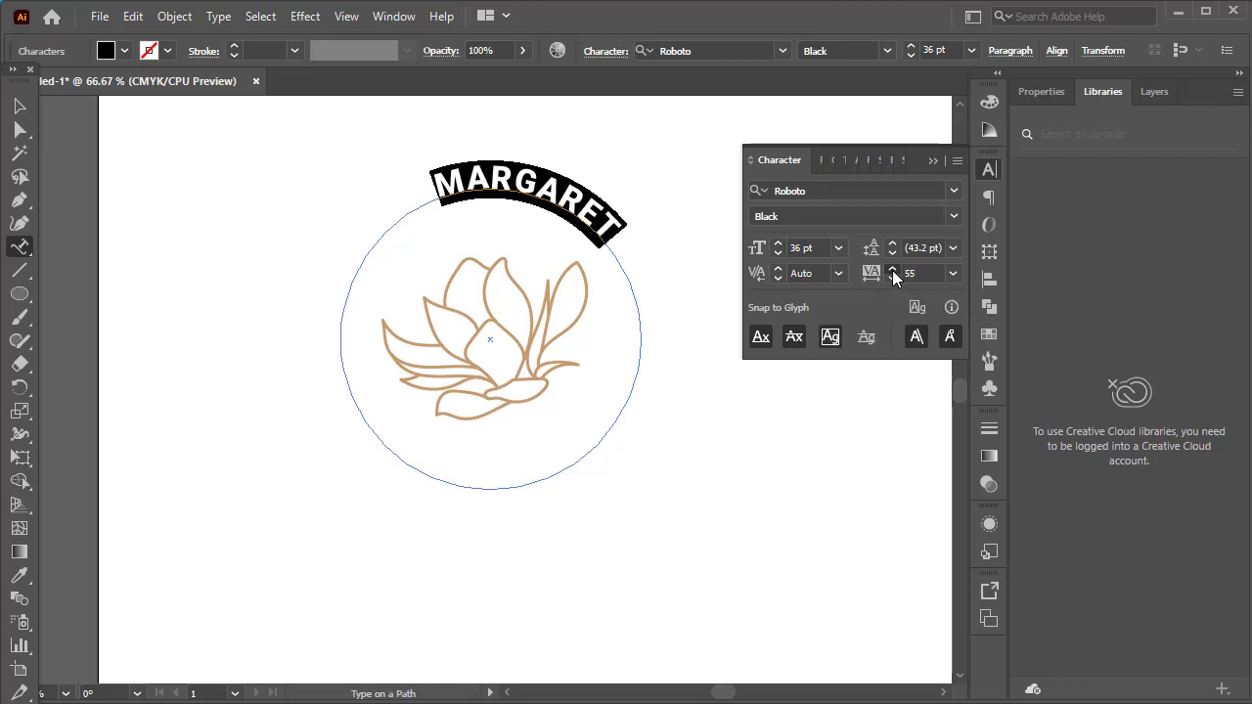
{"action": "left_click", "coordinate": [892, 270]}
{"action": "left_click", "coordinate": [892, 270]}
{"action": "left_click", "coordinate": [892, 270]}
{"action": "left_click", "coordinate": [892, 270]}
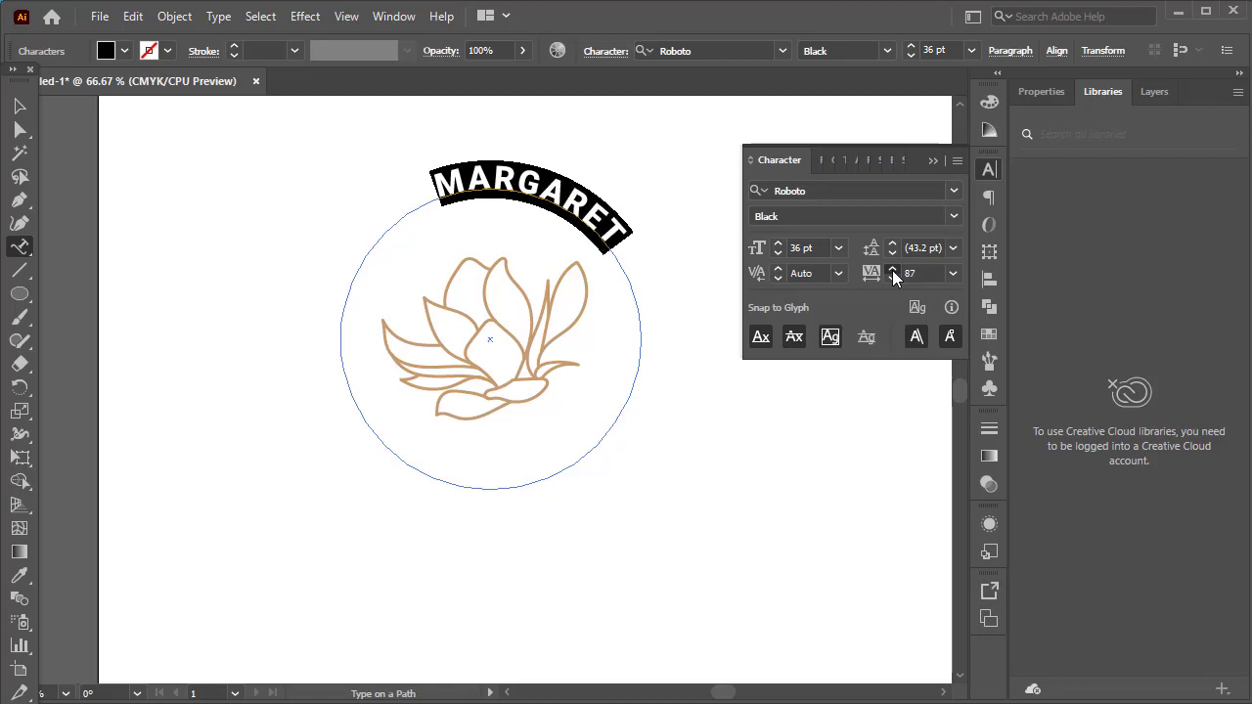
{"action": "left_click", "coordinate": [892, 270]}
{"action": "left_click", "coordinate": [892, 270]}
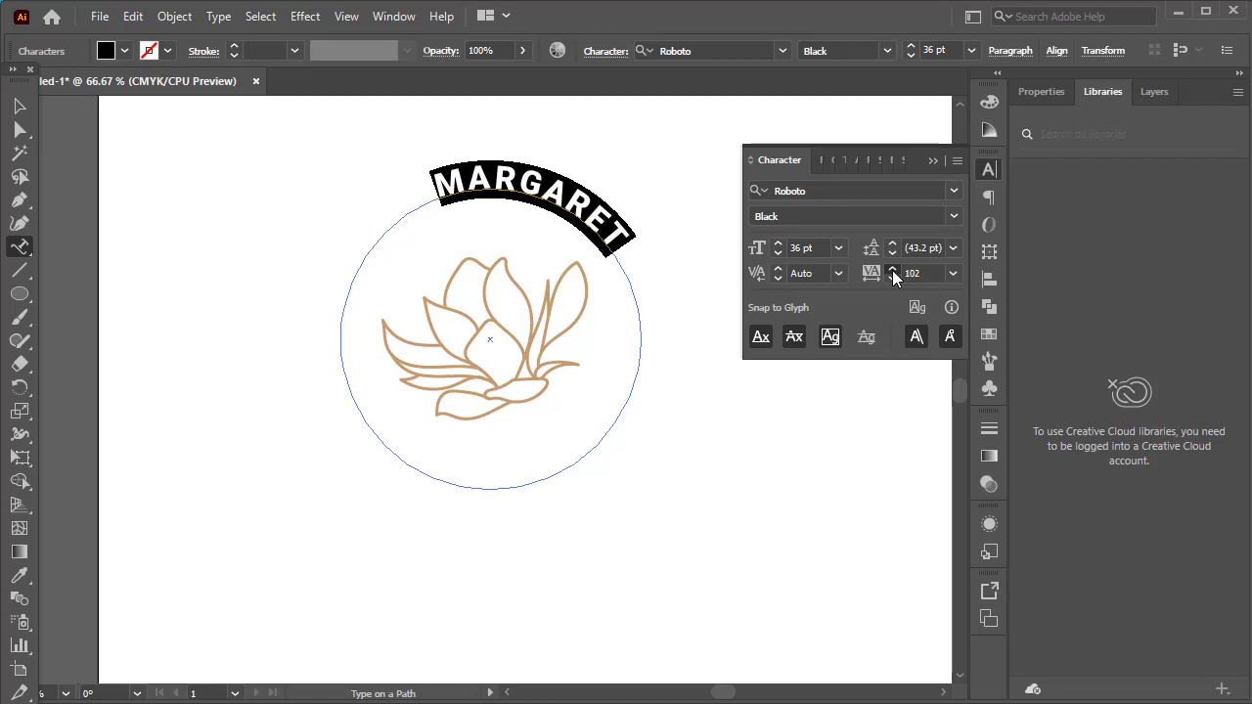
Step: Rotate the MARGARET text circle counterclockwise so the word arches over the upper part of the flower
{"action": "left_click", "coordinate": [929, 164]}
{"action": "left_click", "coordinate": [18, 112]}
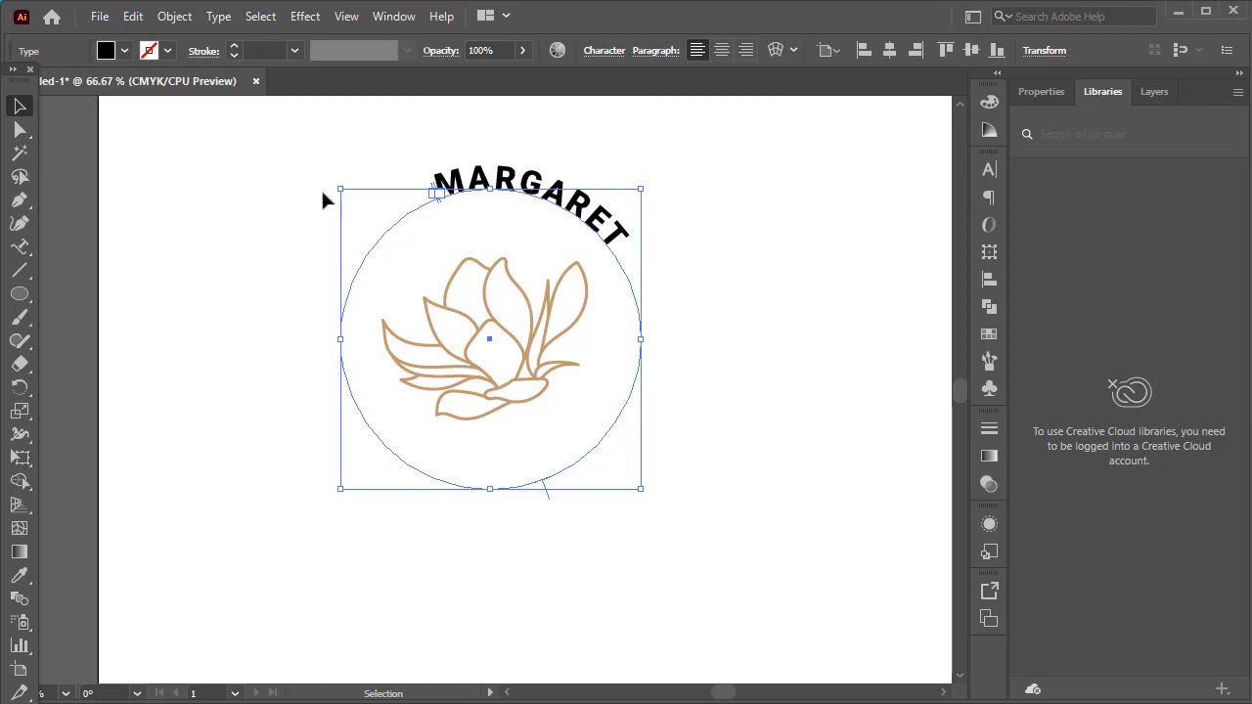
{"action": "left_click_drag", "start_coordinate": [333, 185], "coordinate": [246, 331]}
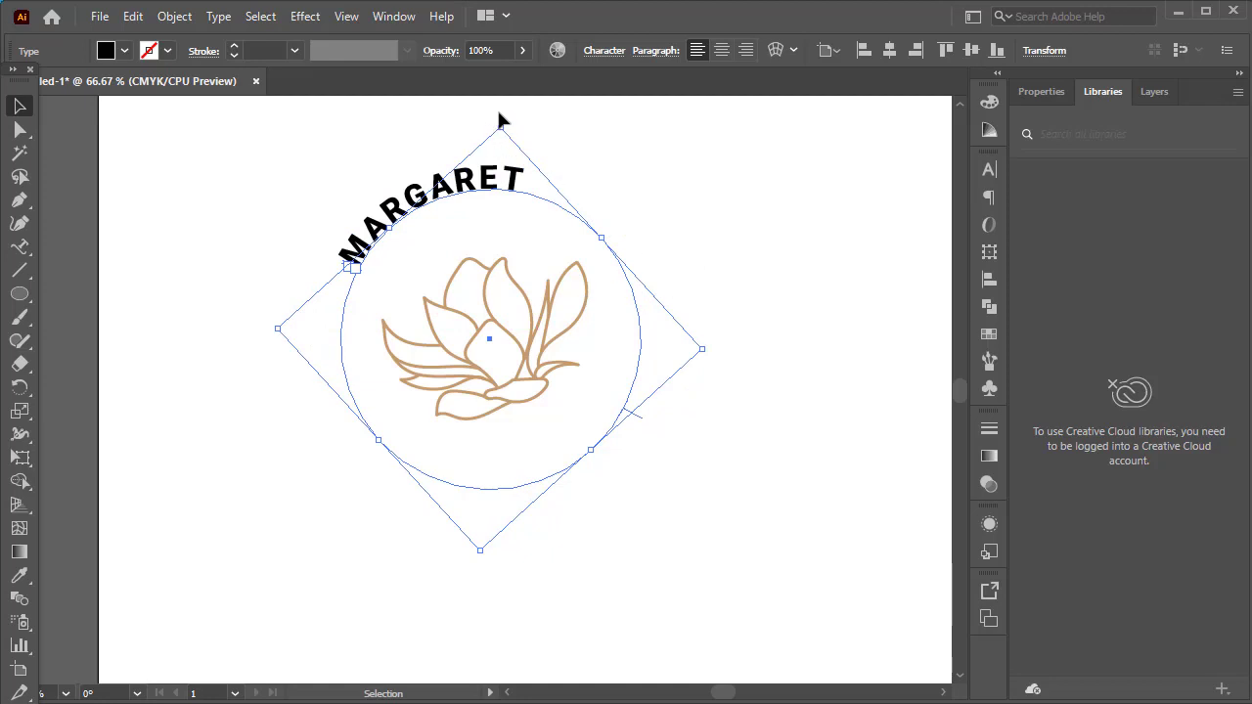
{"action": "left_click_drag", "start_coordinate": [499, 118], "coordinate": [529, 121]}
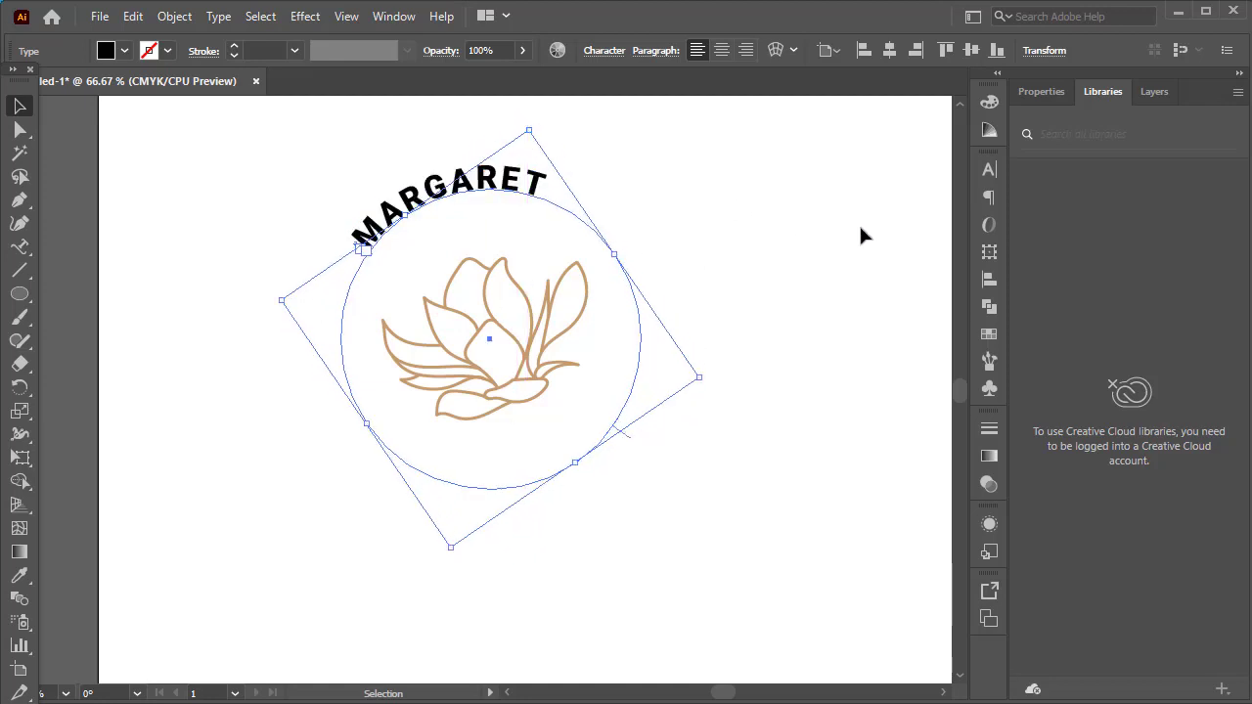
Step: Set the tracking of the MARGARET text to 350
{"action": "left_click", "coordinate": [989, 199]}
{"action": "left_click", "coordinate": [988, 170]}
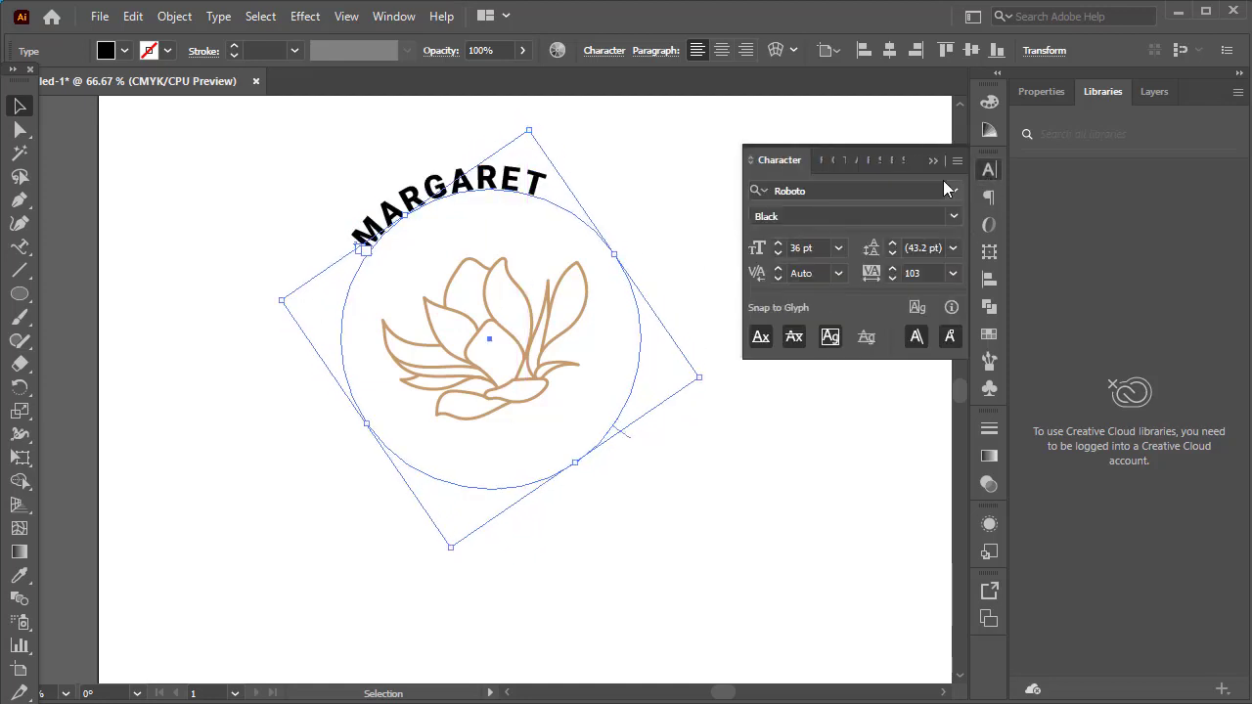
{"action": "left_click", "coordinate": [891, 268]}
{"action": "double_click", "coordinate": [907, 271]}
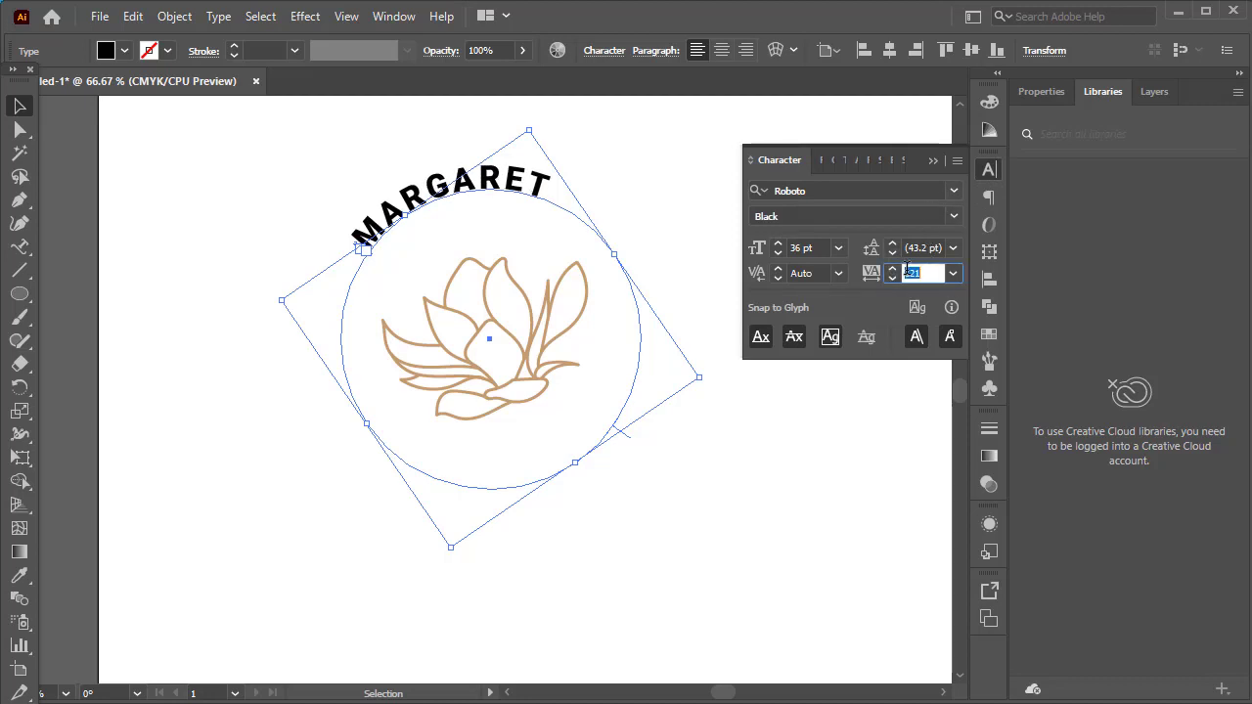
{"action": "type", "text": "200"}
{"action": "key", "text": "Return"}
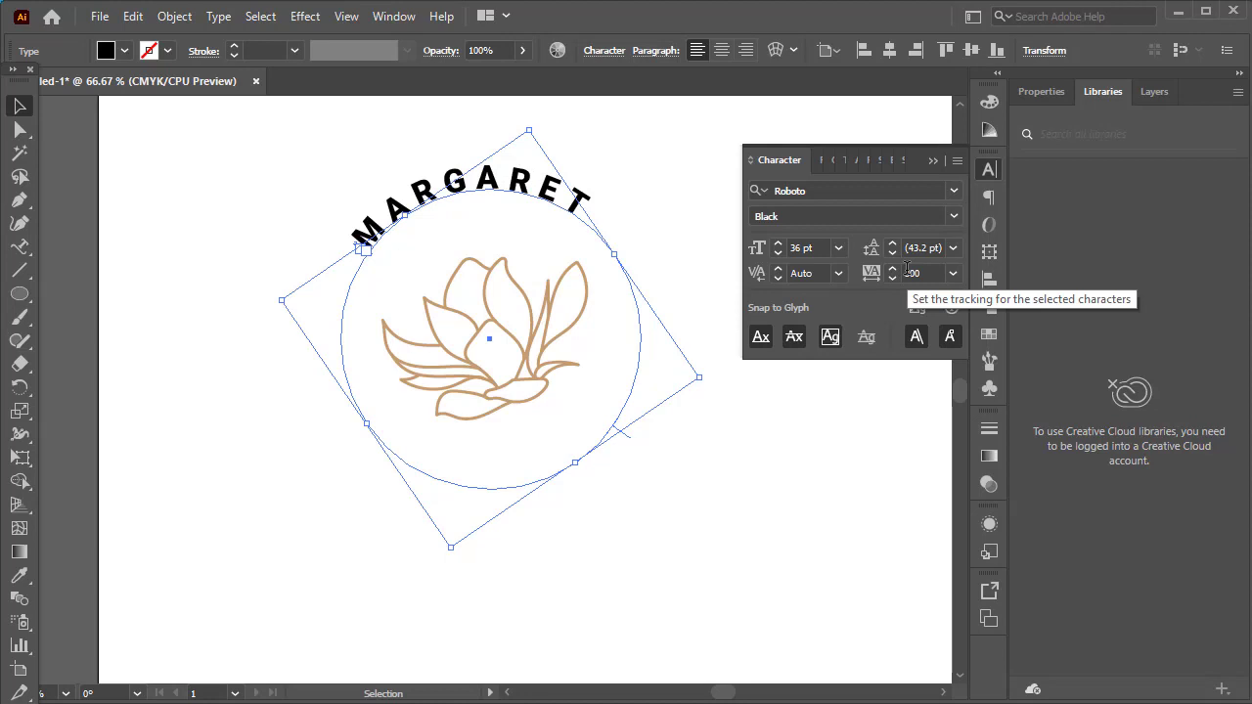
{"action": "double_click", "coordinate": [910, 273]}
{"action": "type", "text": "250"}
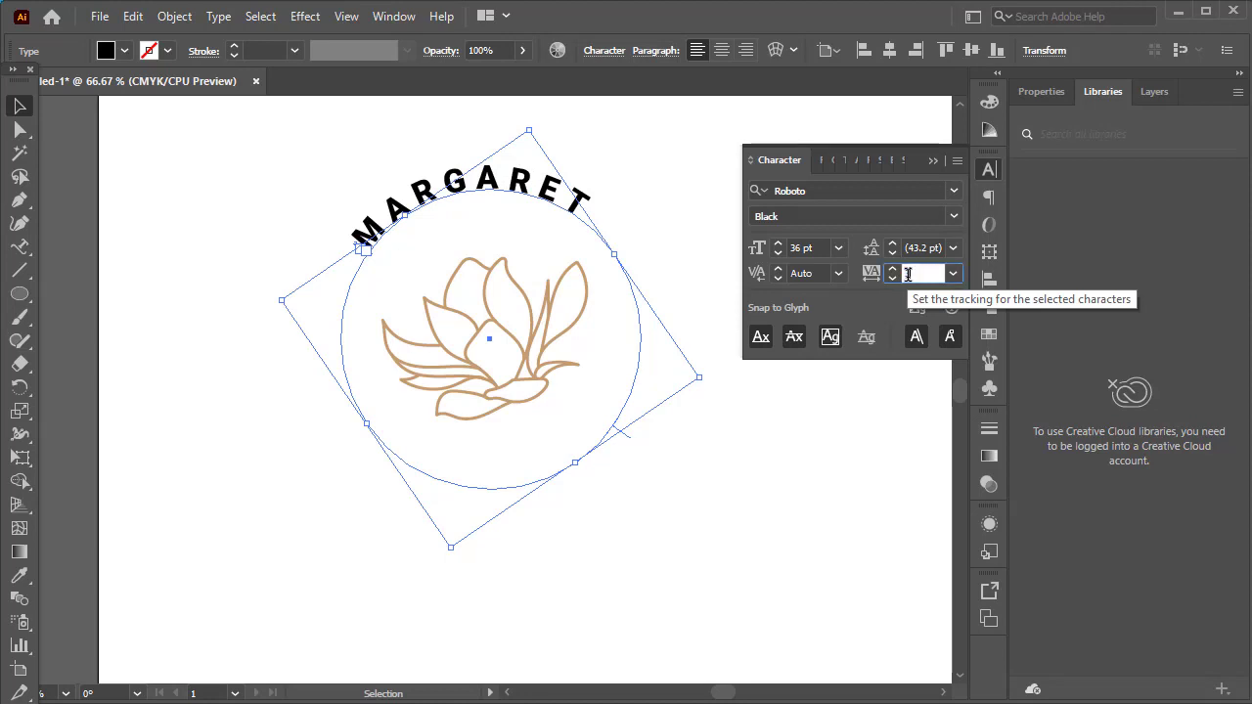
{"action": "key", "text": "Return"}
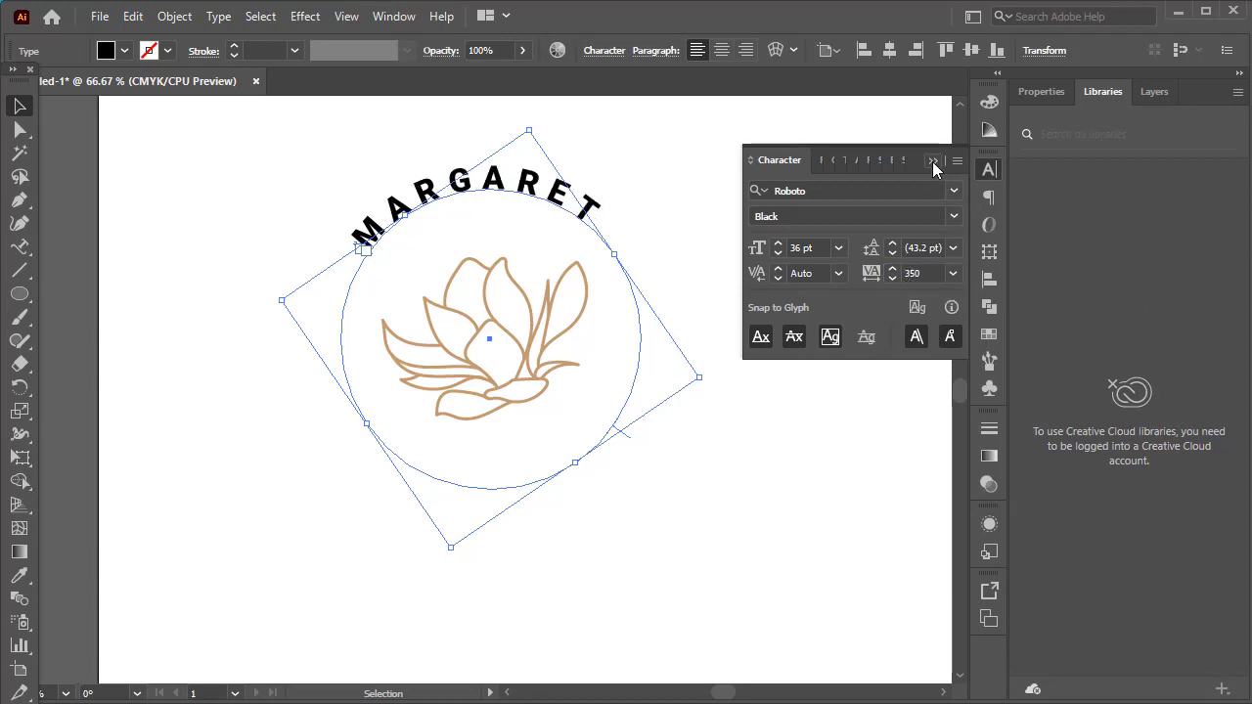
{"action": "left_click", "coordinate": [932, 161]}
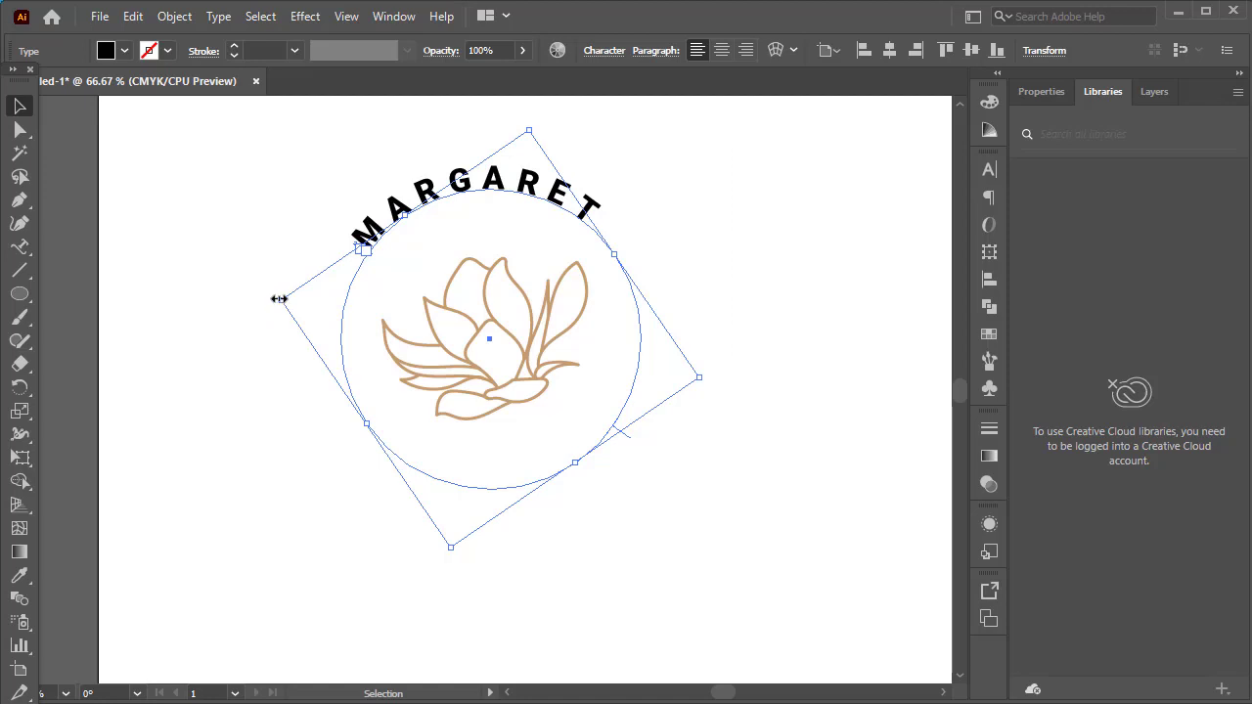
Step: Rotate the MARGARET text circle slightly further counterclockwise so the word runs along the upper-left arc
{"action": "left_click_drag", "start_coordinate": [275, 302], "coordinate": [247, 357]}
{"action": "left_click", "coordinate": [741, 315]}
{"action": "left_click_drag", "start_coordinate": [541, 127], "coordinate": [449, 212]}
Step: Fill the MARGARET text with the tan swatch that matches the flower outline, and deselect it
{"action": "left_click", "coordinate": [124, 51]}
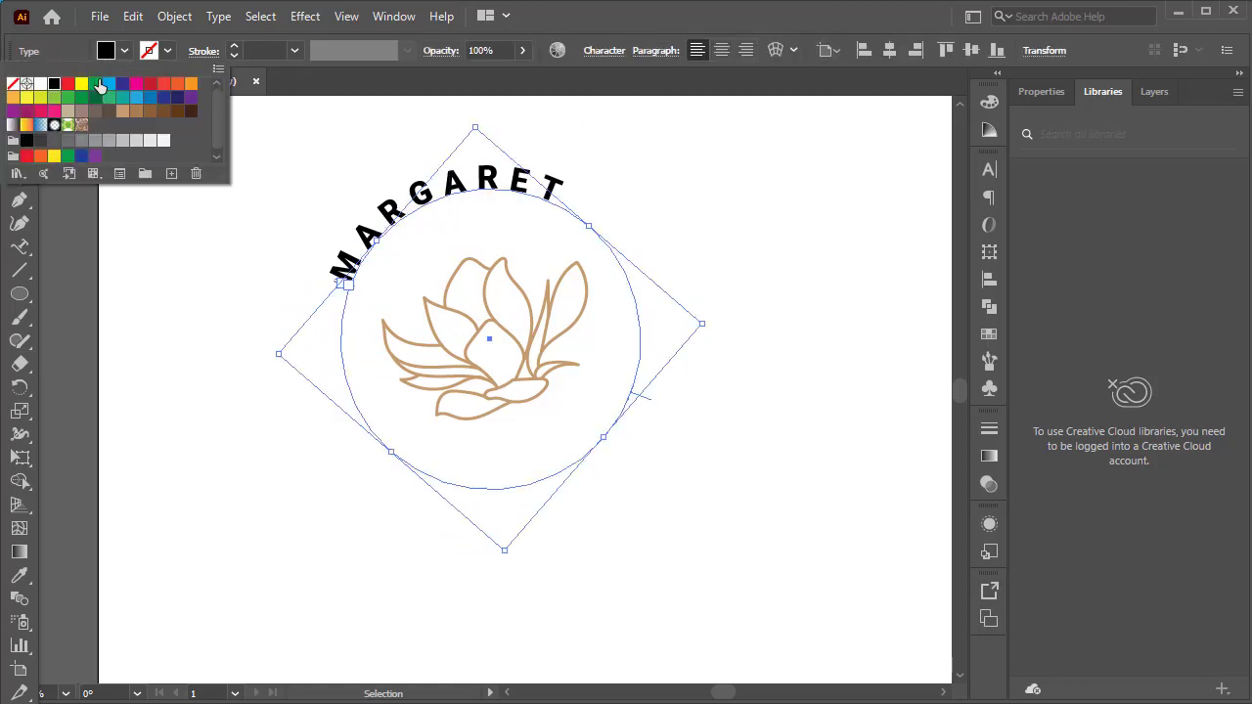
{"action": "left_click", "coordinate": [125, 115]}
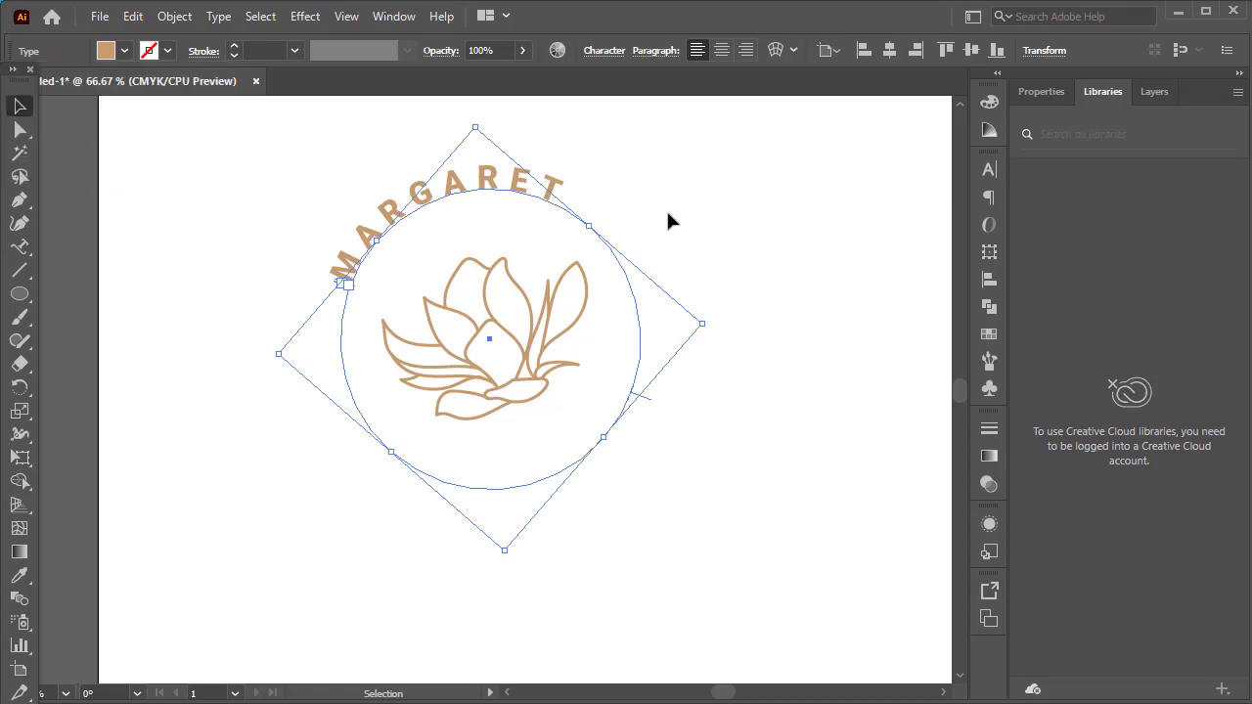
{"action": "left_click", "coordinate": [711, 319]}
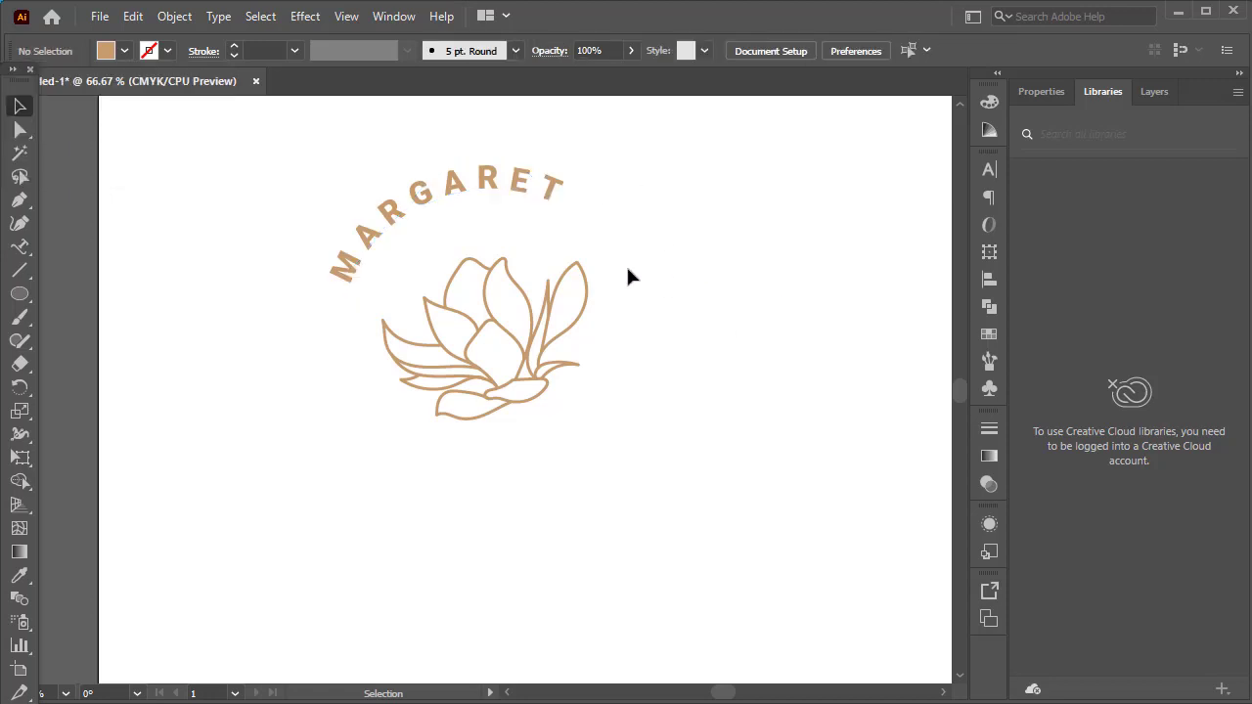
Step: Scale the MARGARET text circle down slightly about its center and fine-tune its rotation around the flower
{"action": "left_click", "coordinate": [557, 185]}
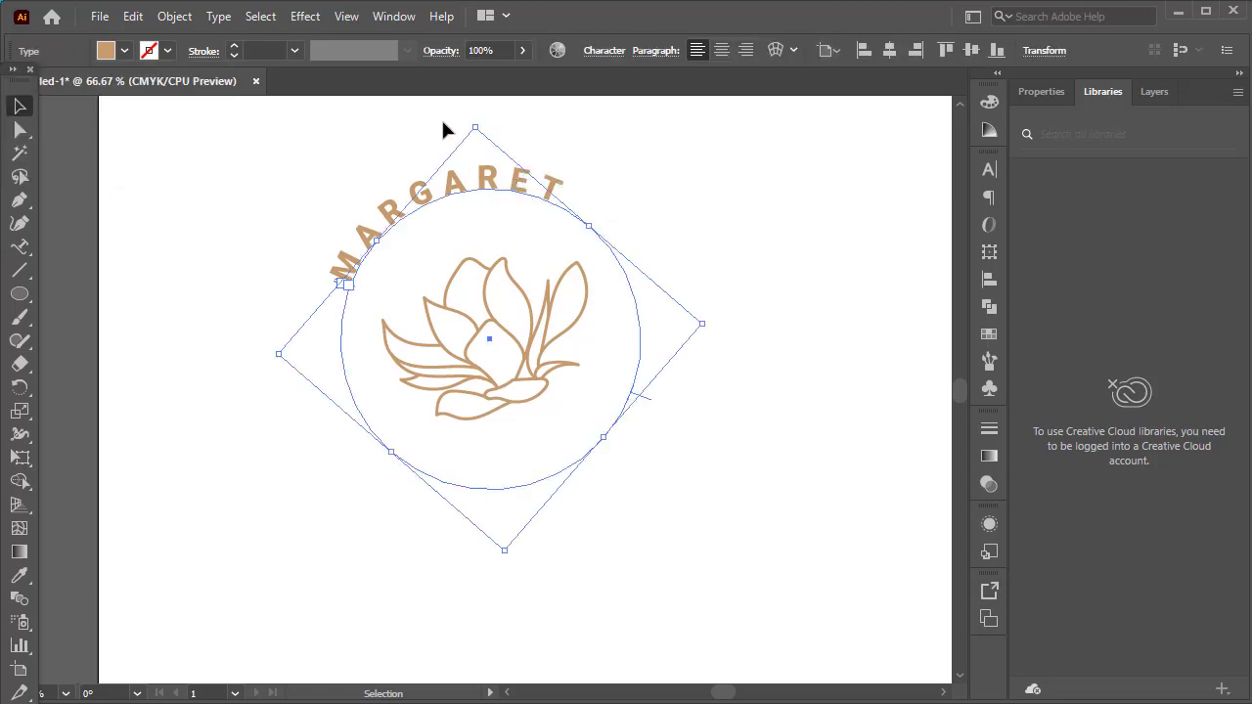
{"action": "left_click_drag", "start_coordinate": [476, 129], "coordinate": [475, 141]}
{"action": "left_click", "coordinate": [672, 200]}
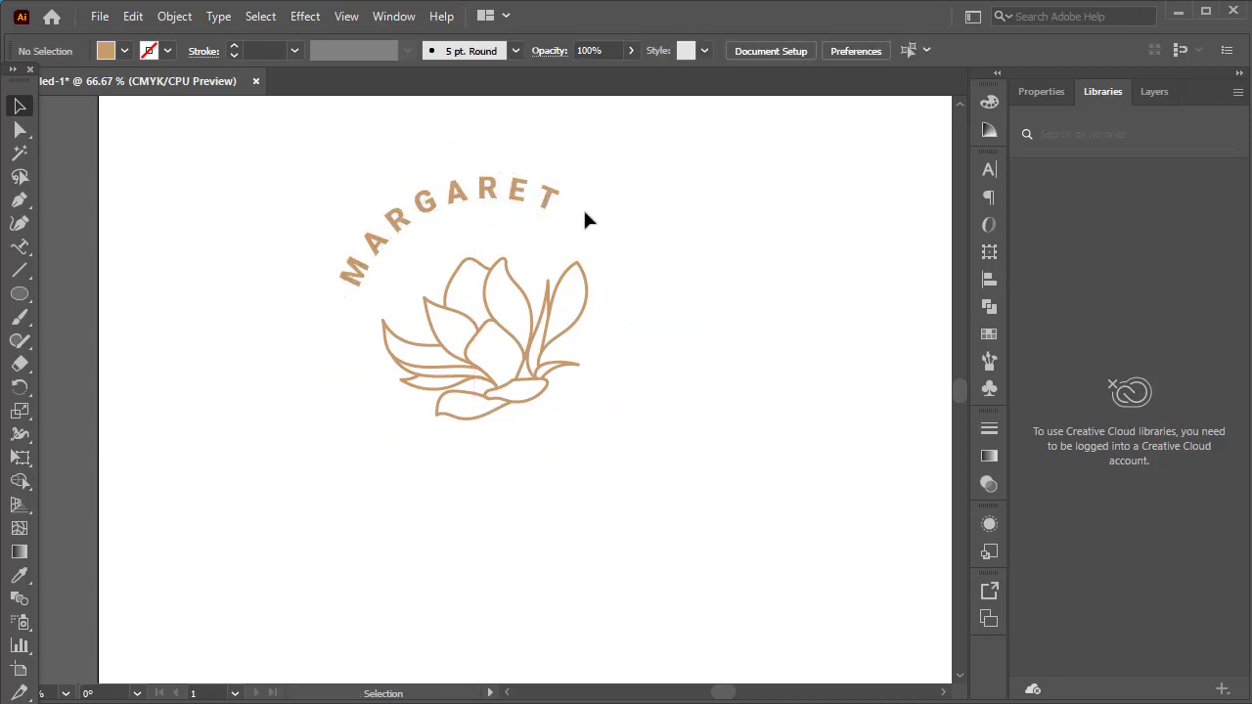
{"action": "left_click", "coordinate": [458, 196]}
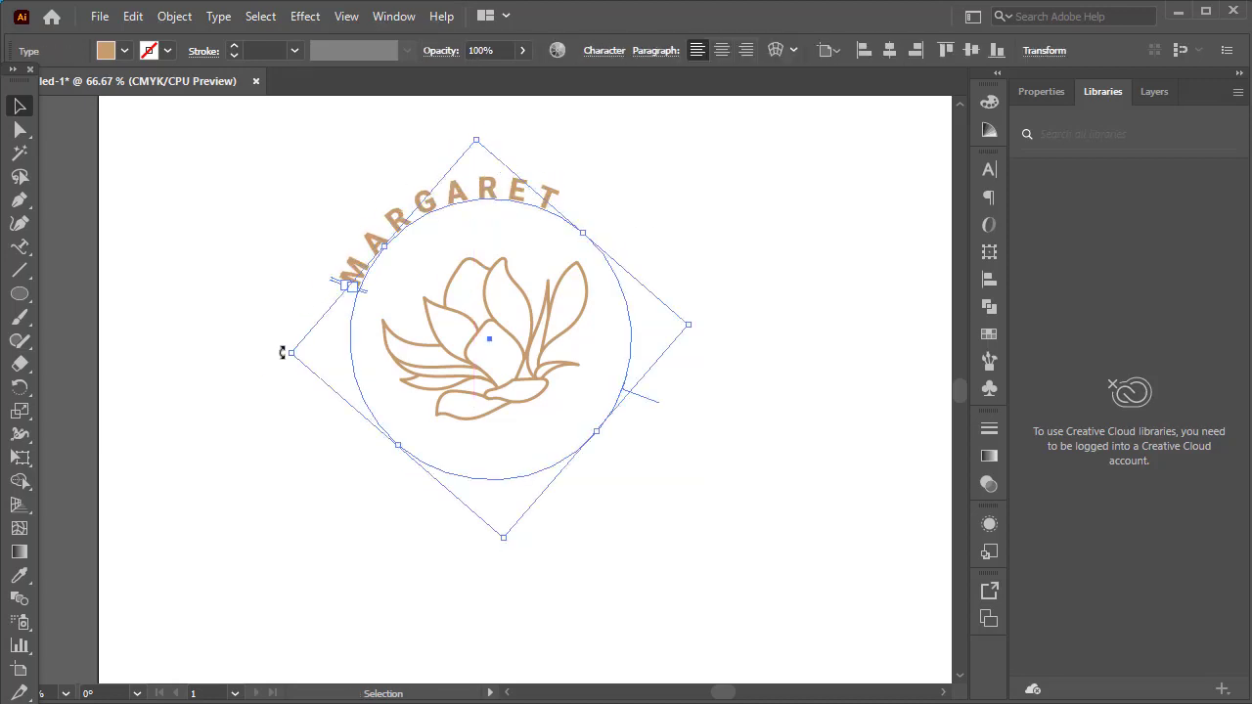
{"action": "left_click_drag", "start_coordinate": [283, 352], "coordinate": [278, 357]}
{"action": "left_click", "coordinate": [762, 326]}
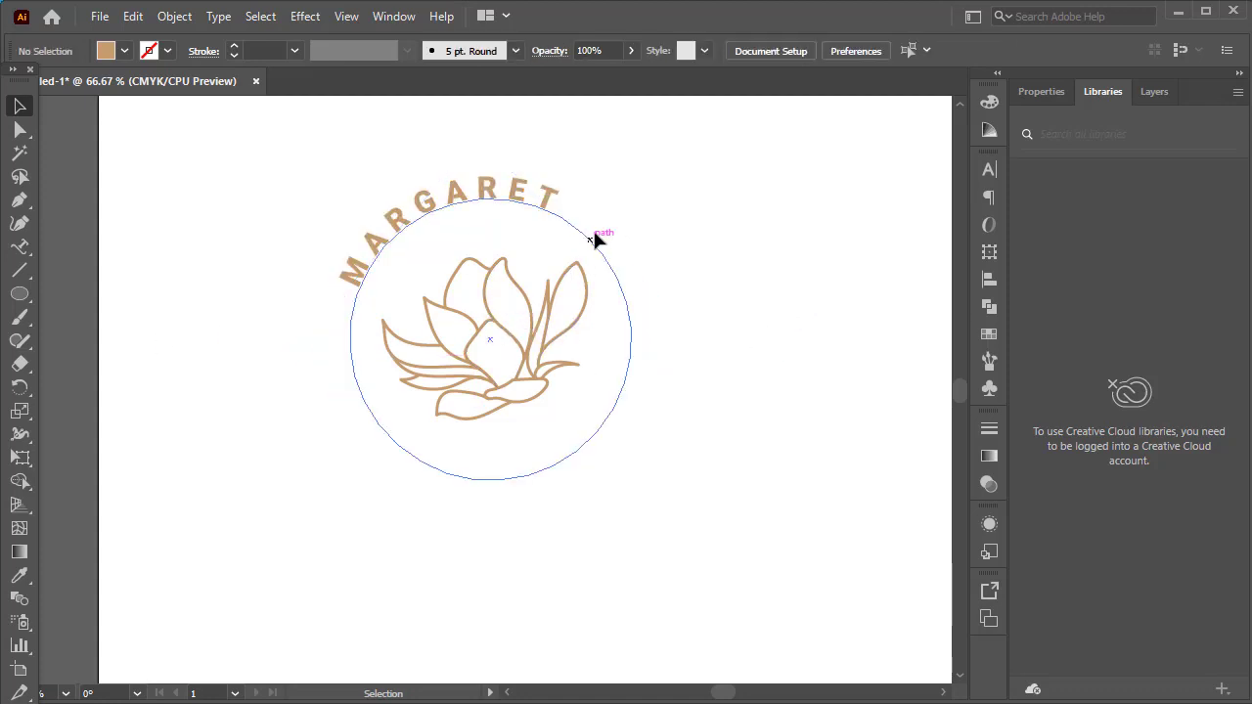
Step: Copy the MARGARET text circle and paste the duplicate directly in front of the original
{"action": "left_click", "coordinate": [565, 236]}
{"action": "left_click", "coordinate": [133, 17]}
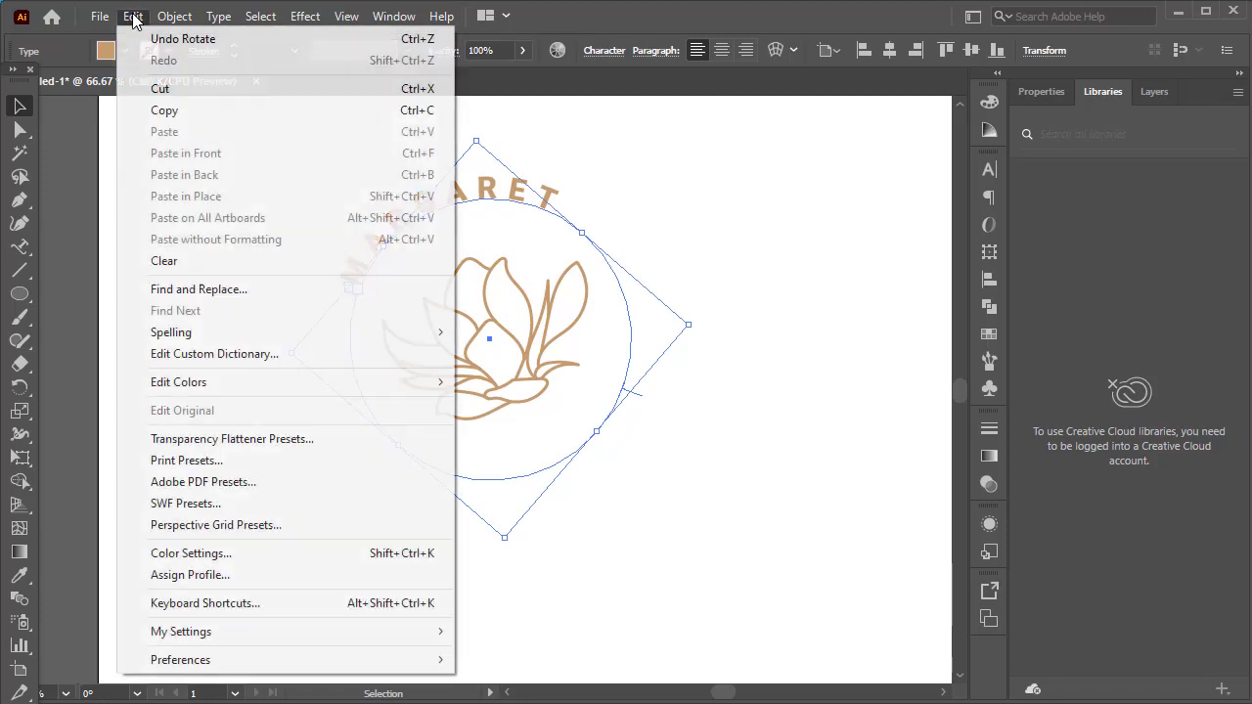
{"action": "left_click", "coordinate": [201, 111]}
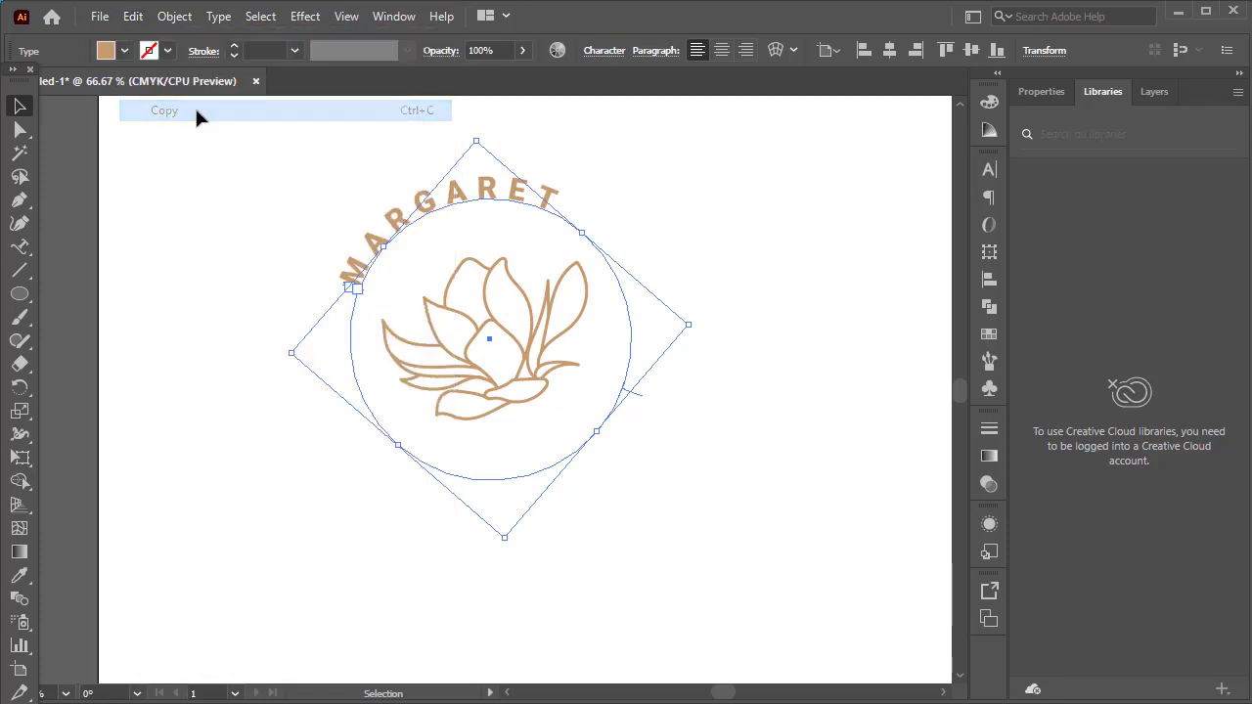
{"action": "left_click", "coordinate": [135, 16]}
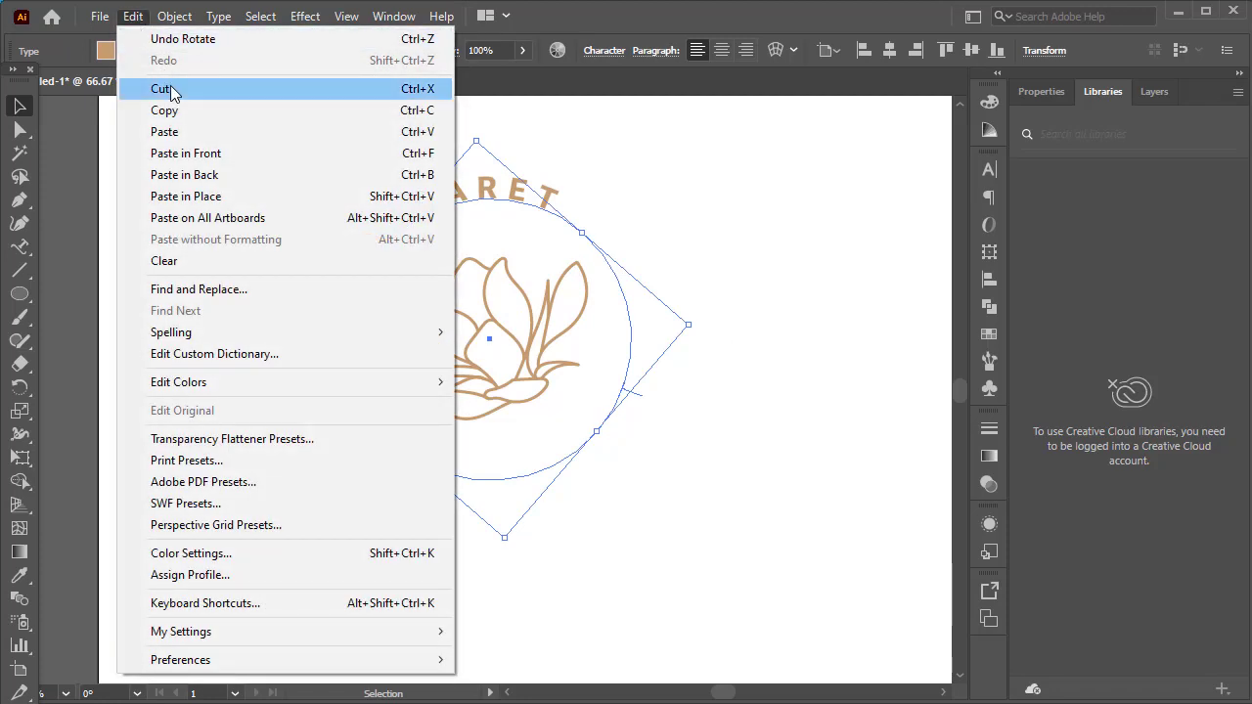
{"action": "left_click", "coordinate": [204, 156]}
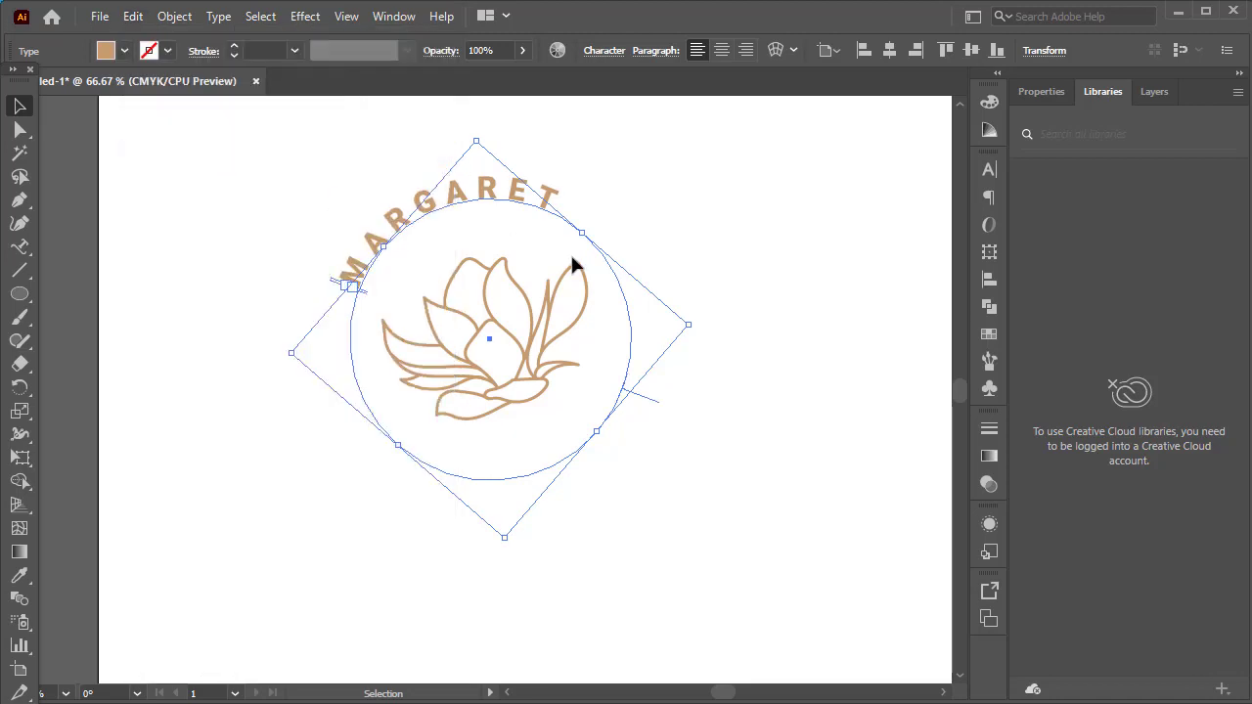
Step: Replace the text on the duplicated circle with HAND DRAWN FLOWER using the Type on a Path tool
{"action": "left_click", "coordinate": [20, 247]}
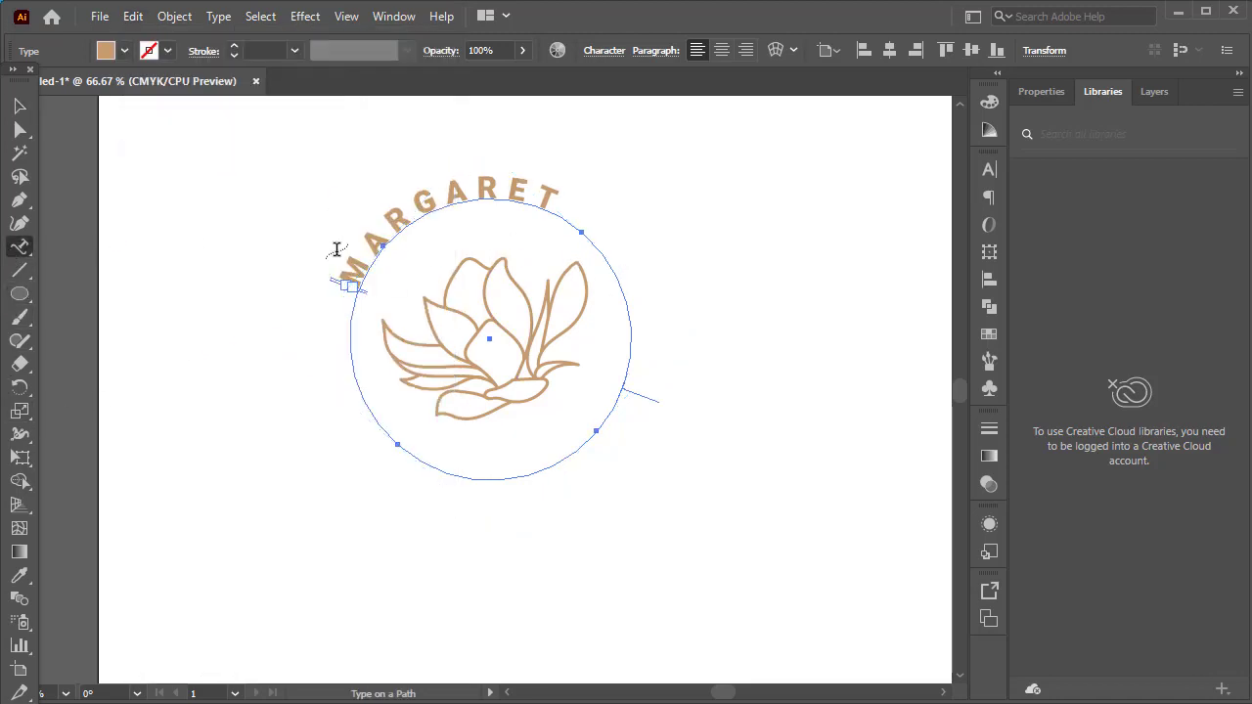
{"action": "left_click", "coordinate": [394, 237]}
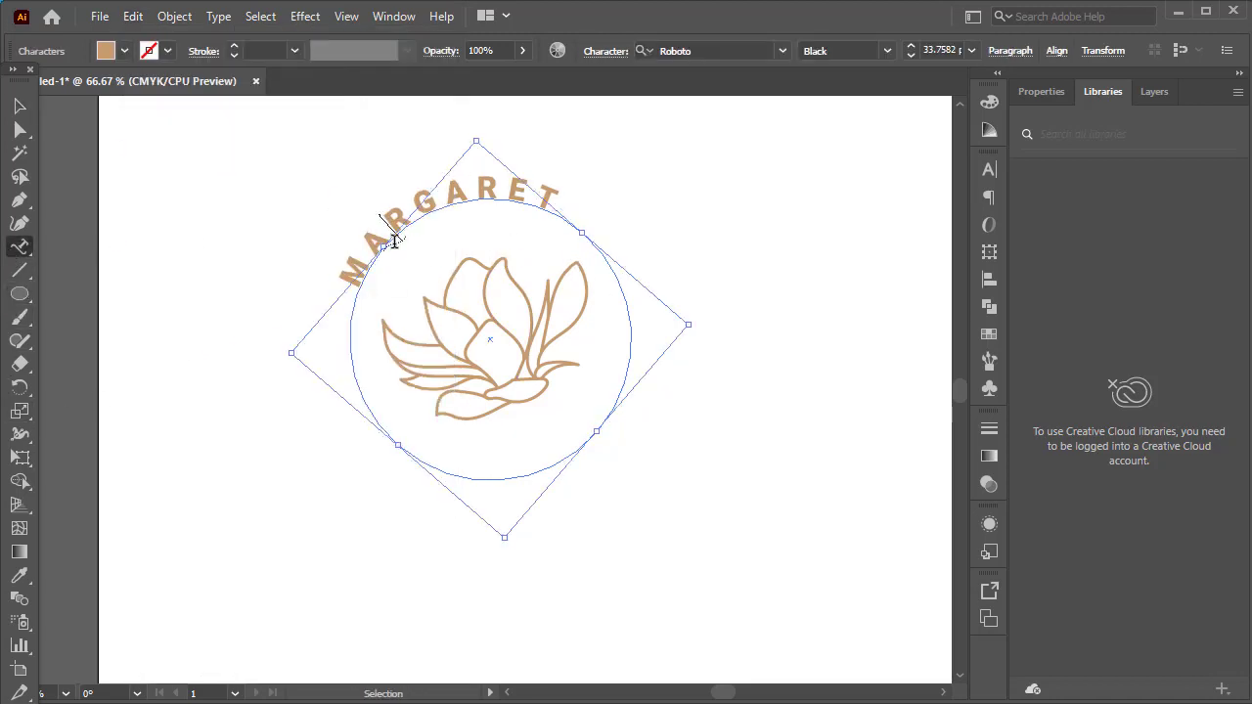
{"action": "key", "text": "ctrl+a"}
{"action": "key", "text": "Left"}
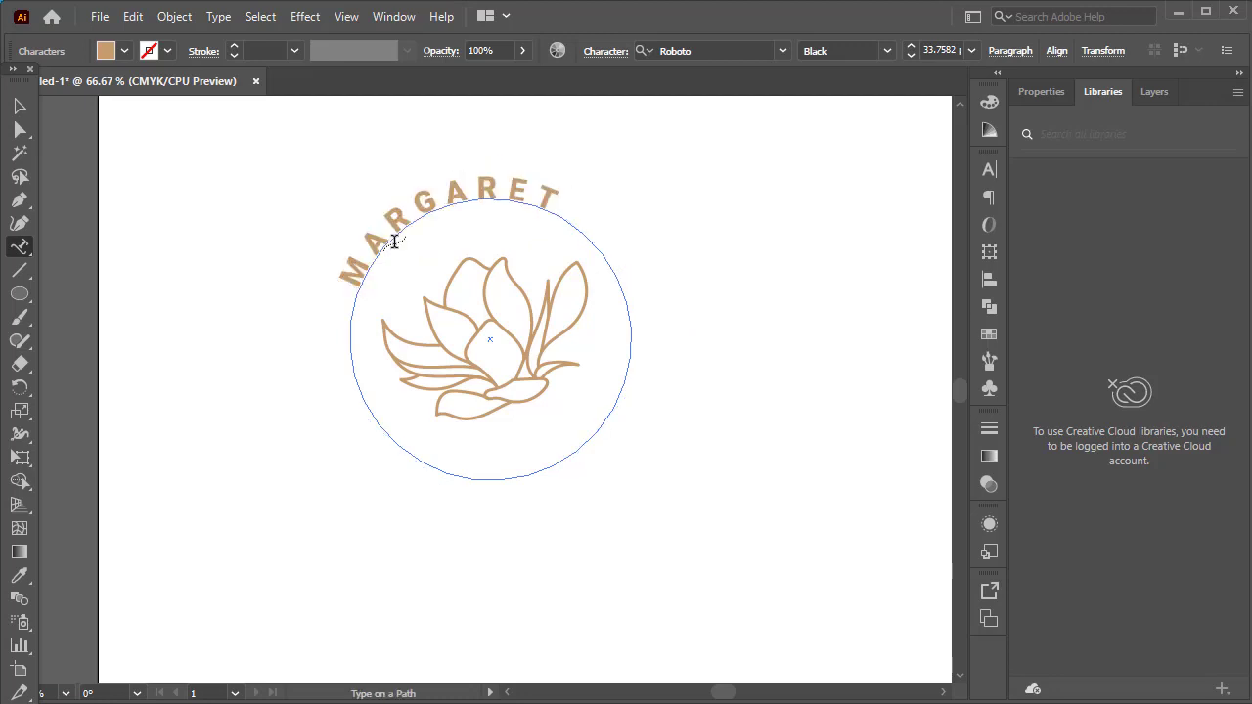
{"action": "type", "text": "NA"}
{"action": "key", "text": "shift+Right"}
{"action": "key", "text": "shift+Right"}
{"action": "key", "text": "shift+Right"}
{"action": "key", "text": "shift+Right"}
{"action": "key", "text": "shift+Right"}
{"action": "key", "text": "shift+Right"}
{"action": "key", "text": "shift+Right"}
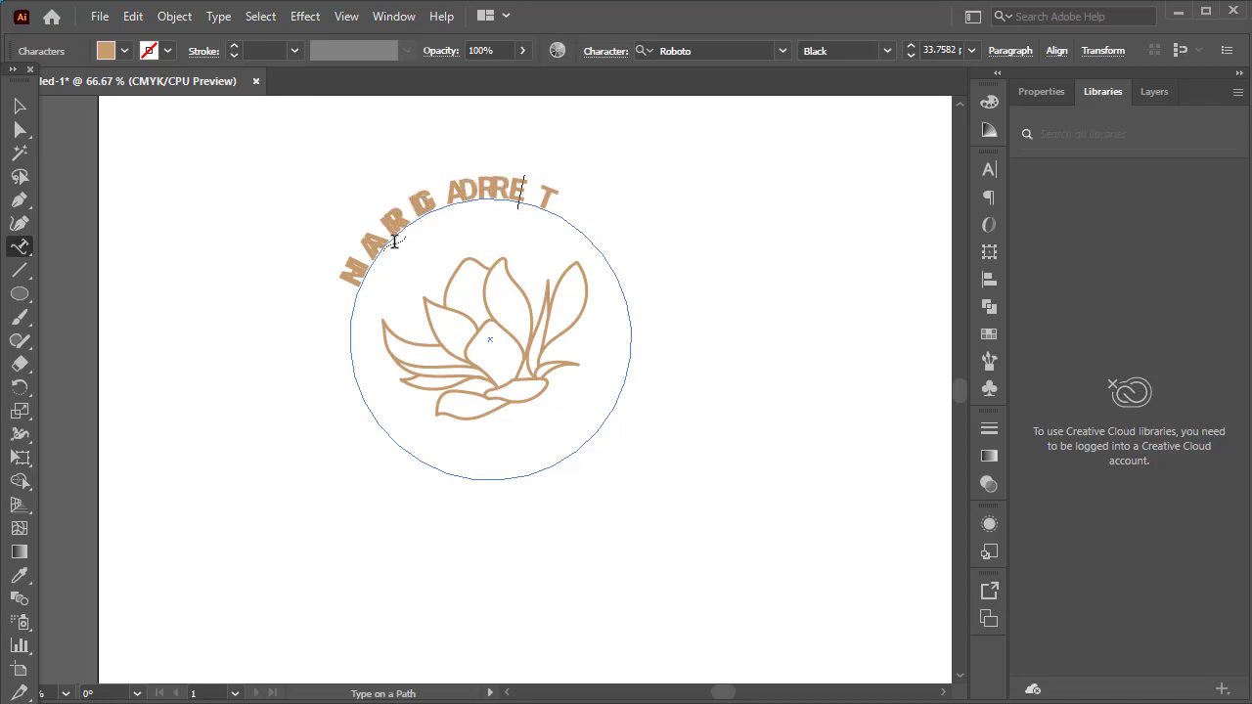
{"action": "type", "text": "ATWN"}
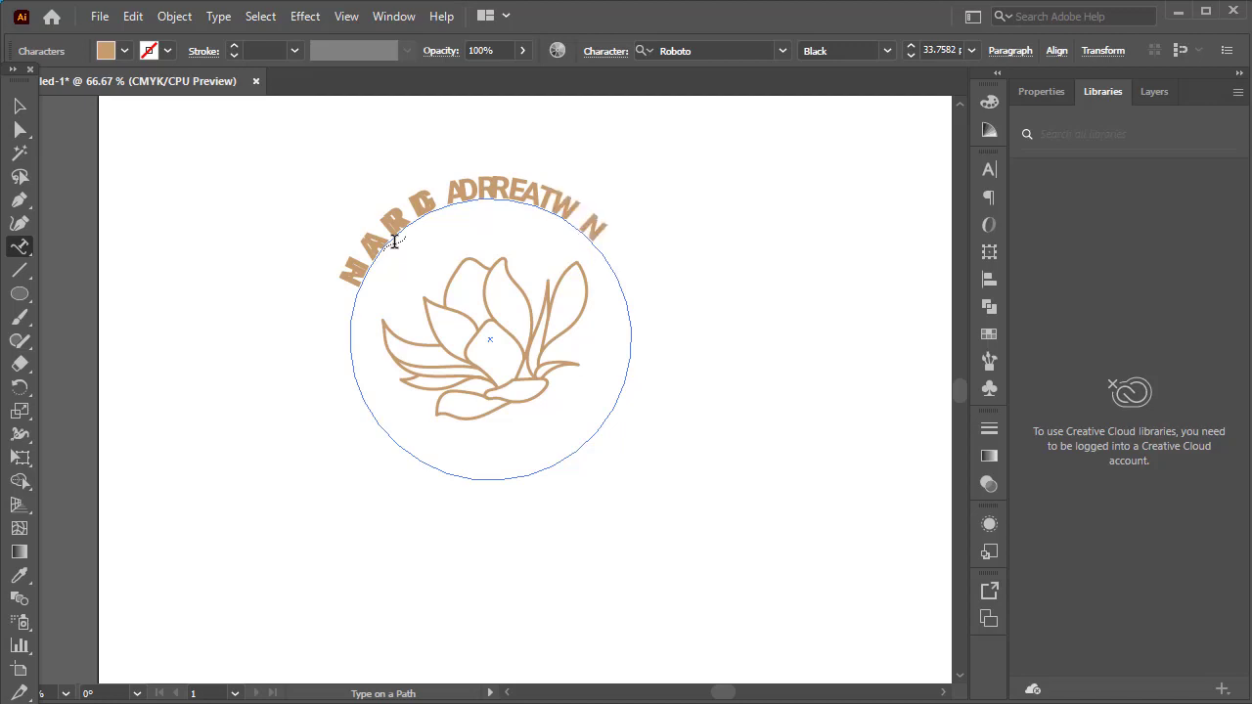
{"action": "type", "text": " FLOWER"}
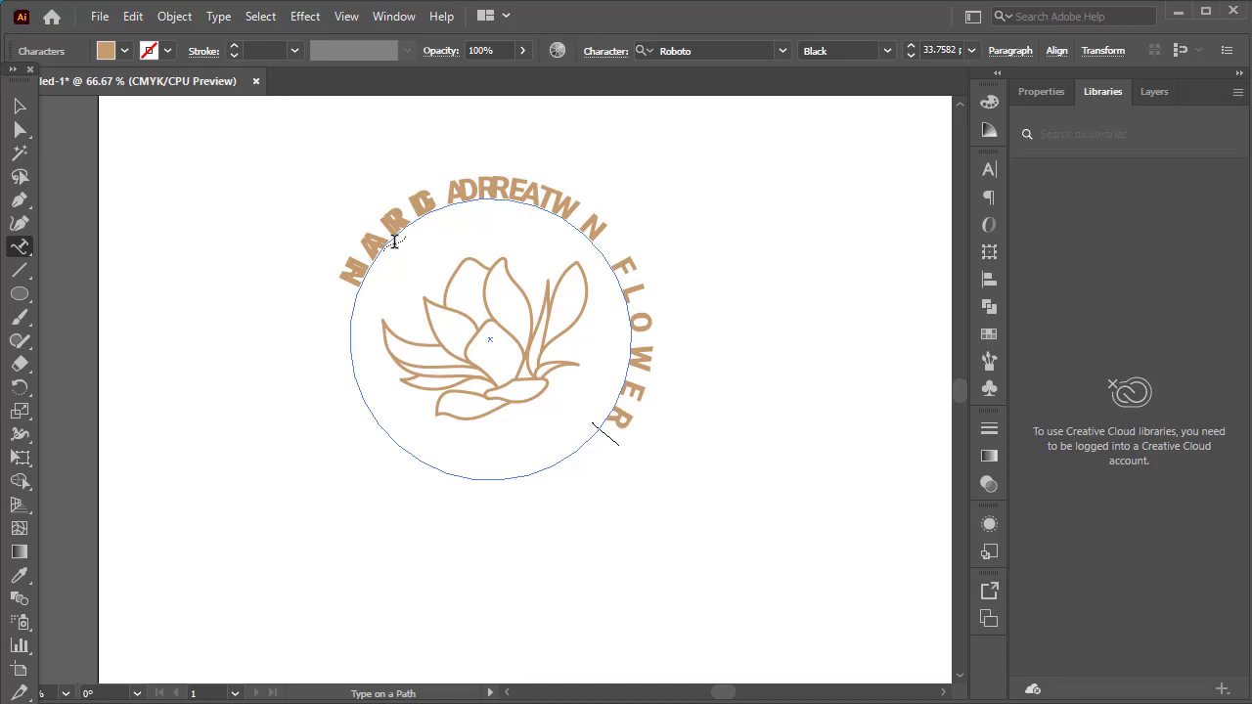
Step: Finish the text edit and rotate the HAND DRAWN FLOWER circle clockwise so its words run around the lower part
{"action": "key", "text": "Escape"}
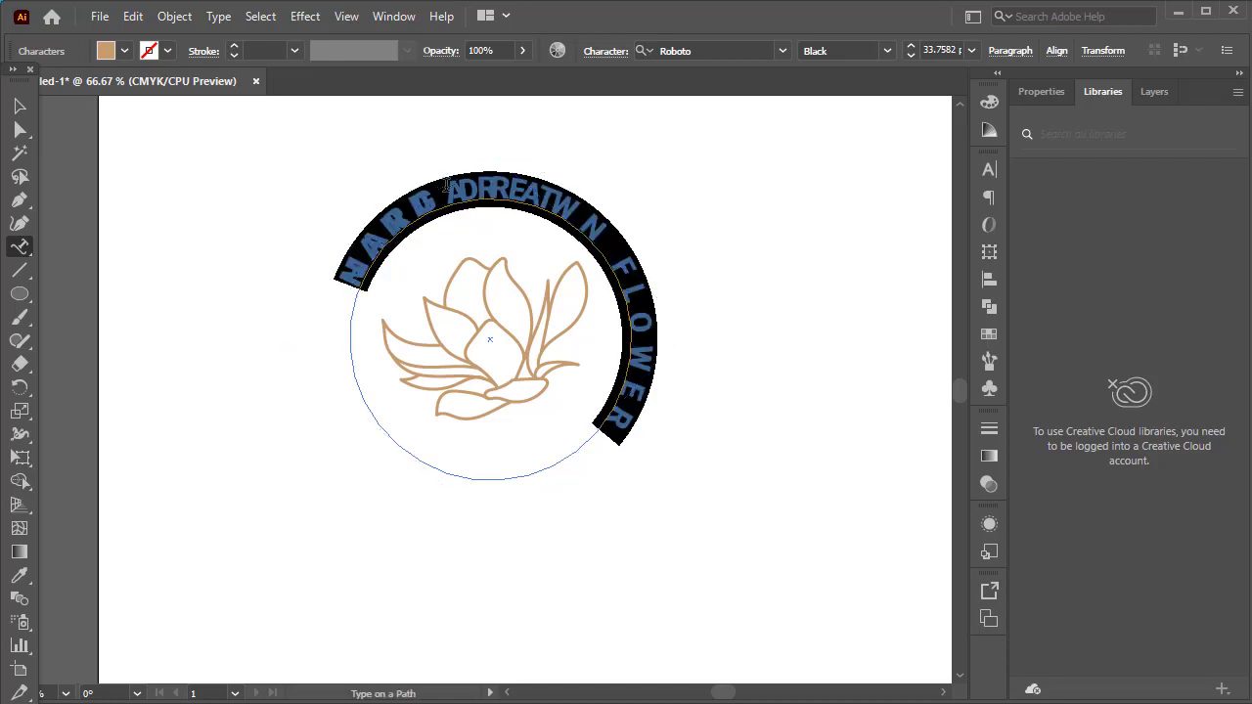
{"action": "left_click", "coordinate": [395, 242]}
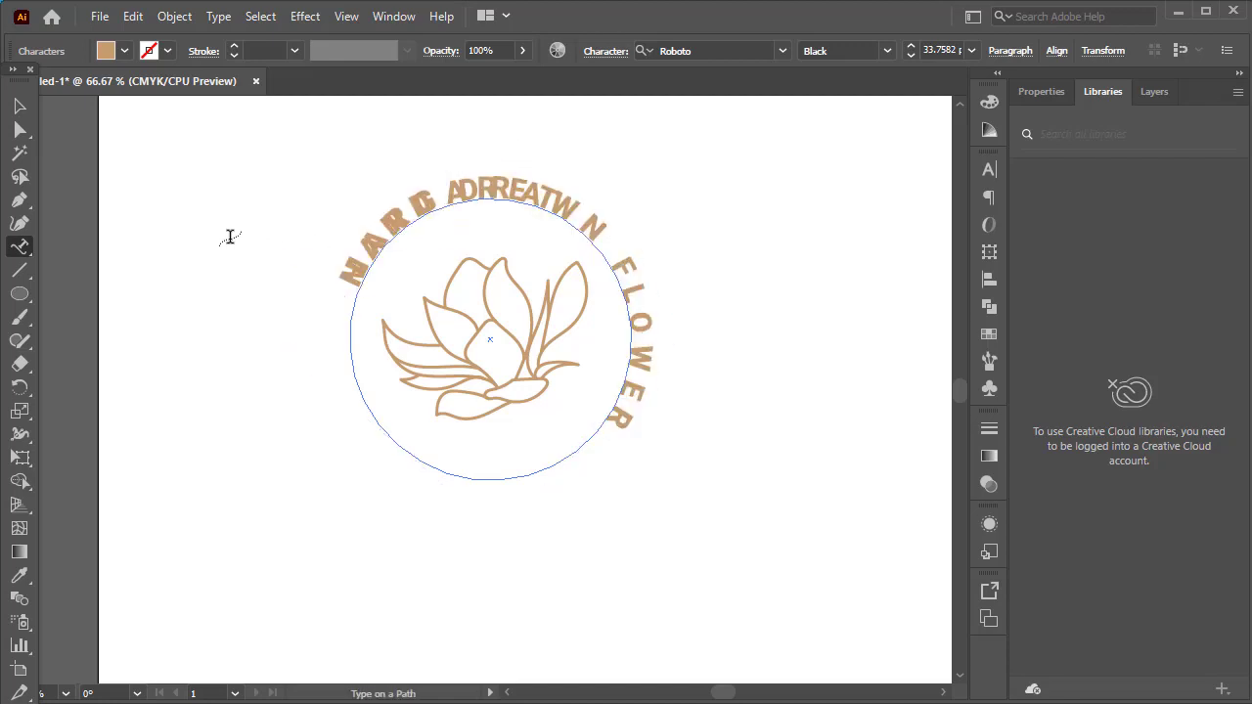
{"action": "left_click", "coordinate": [20, 106]}
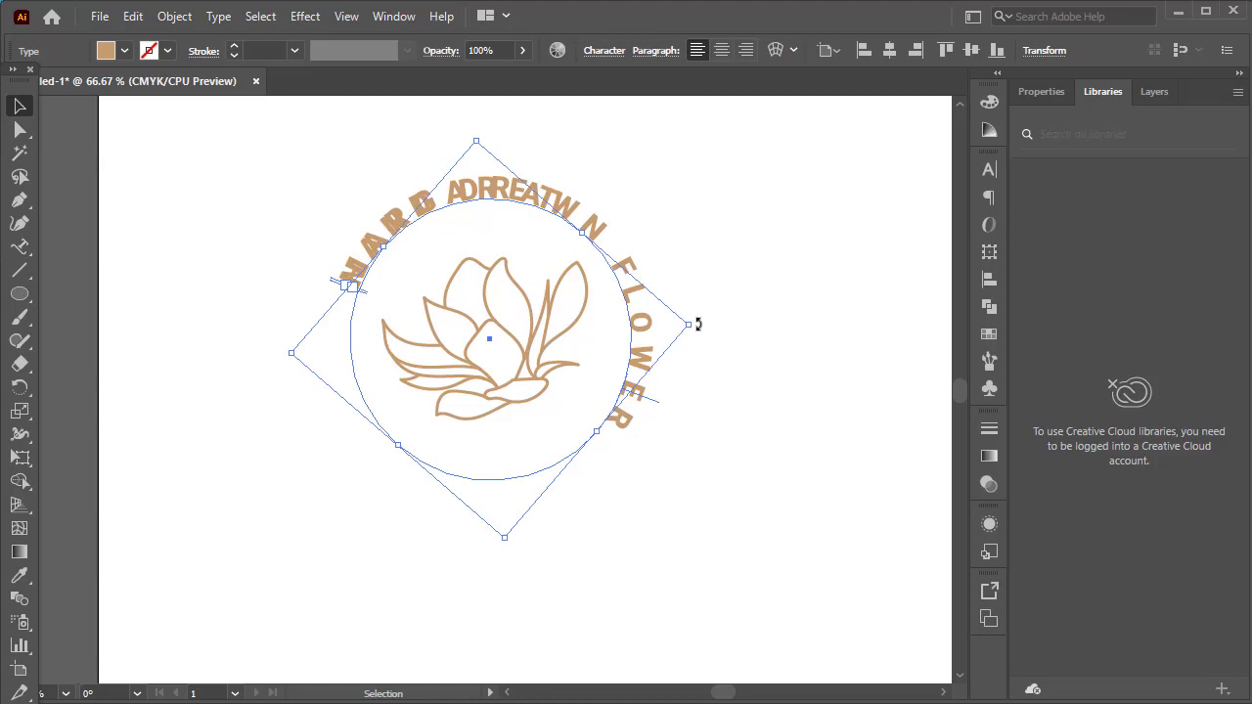
{"action": "left_click_drag", "start_coordinate": [697, 323], "coordinate": [360, 494]}
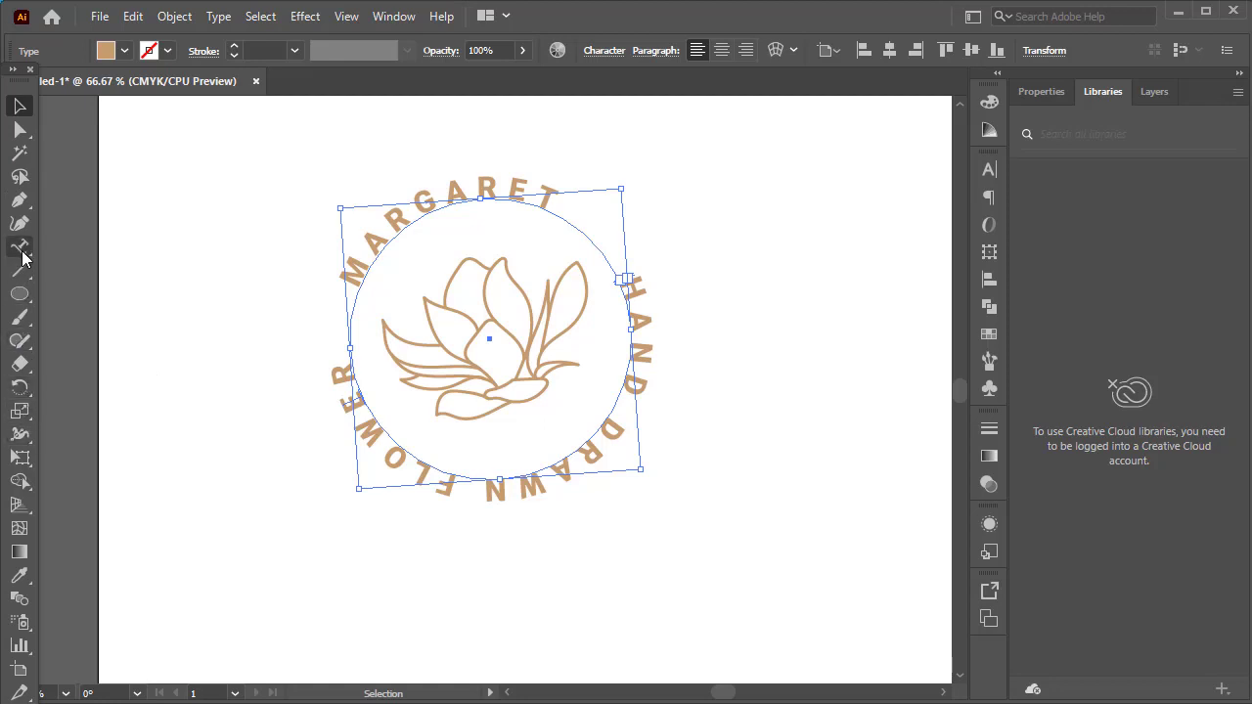
Step: Select the whole HAND DRAWN FLOWER text and set its font to Trajan Pro 3 Bold
{"action": "left_click", "coordinate": [19, 246]}
{"action": "left_click", "coordinate": [550, 478]}
{"action": "key", "text": "ctrl+a"}
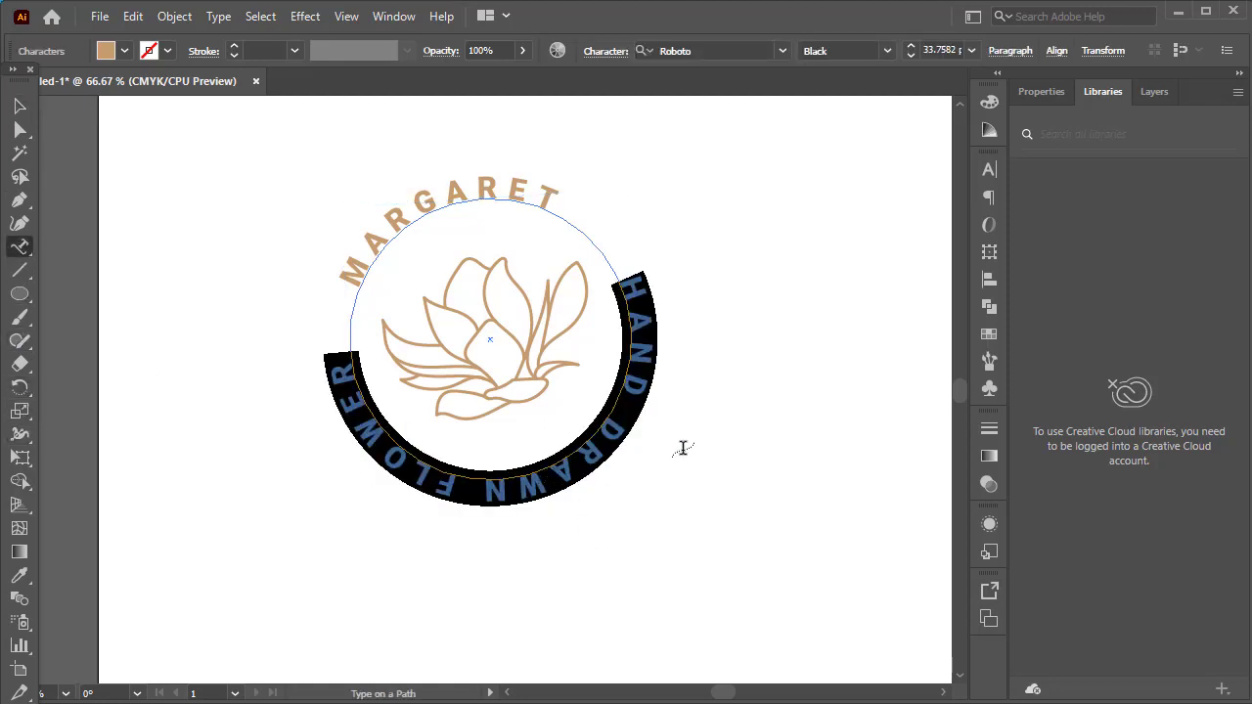
{"action": "left_click", "coordinate": [989, 170]}
{"action": "left_click", "coordinate": [954, 191]}
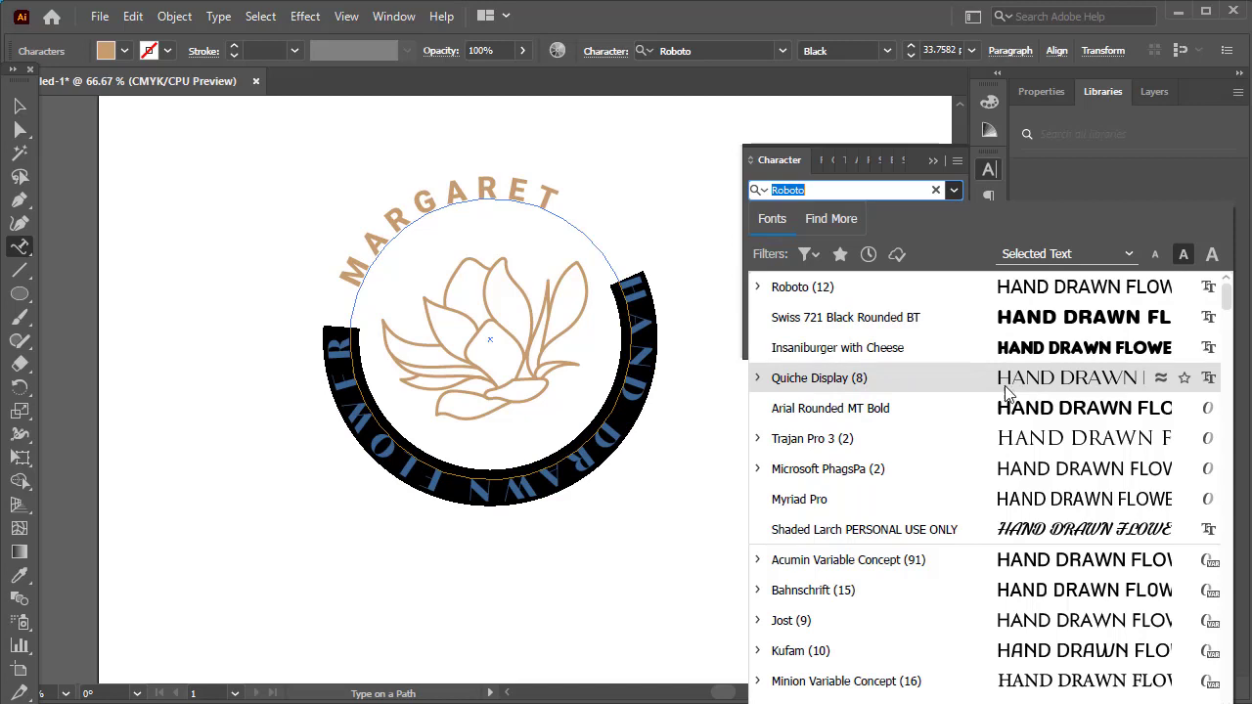
{"action": "left_click", "coordinate": [1000, 438]}
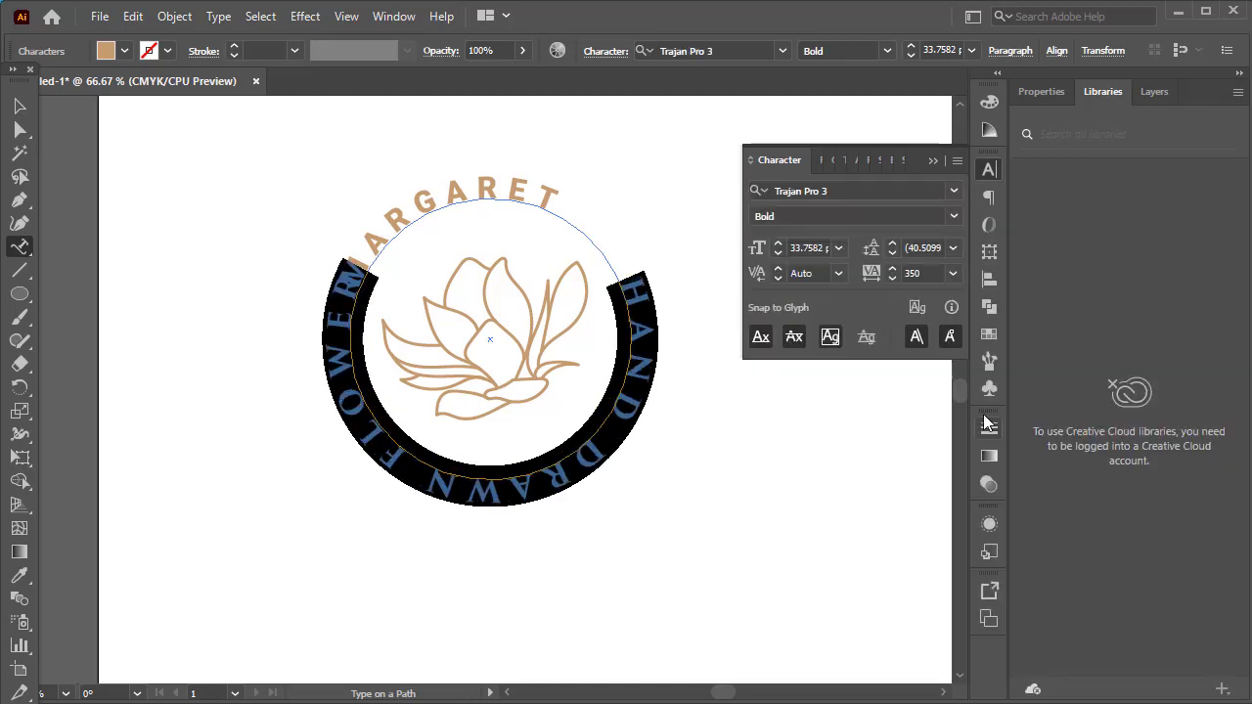
Step: Set the HAND DRAWN FLOWER text's leading to 1287 pt and reduce its font size to 14 pt
{"action": "left_click", "coordinate": [891, 258]}
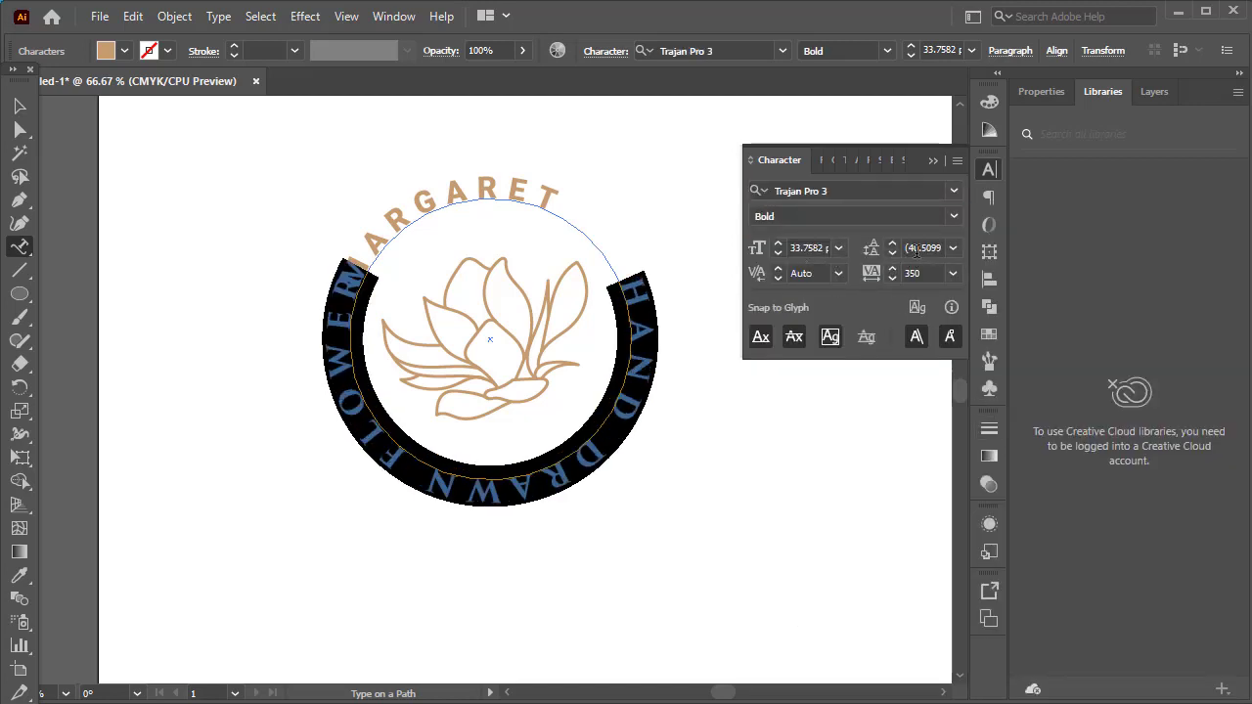
{"action": "left_click", "coordinate": [891, 257]}
{"action": "left_click", "coordinate": [798, 253]}
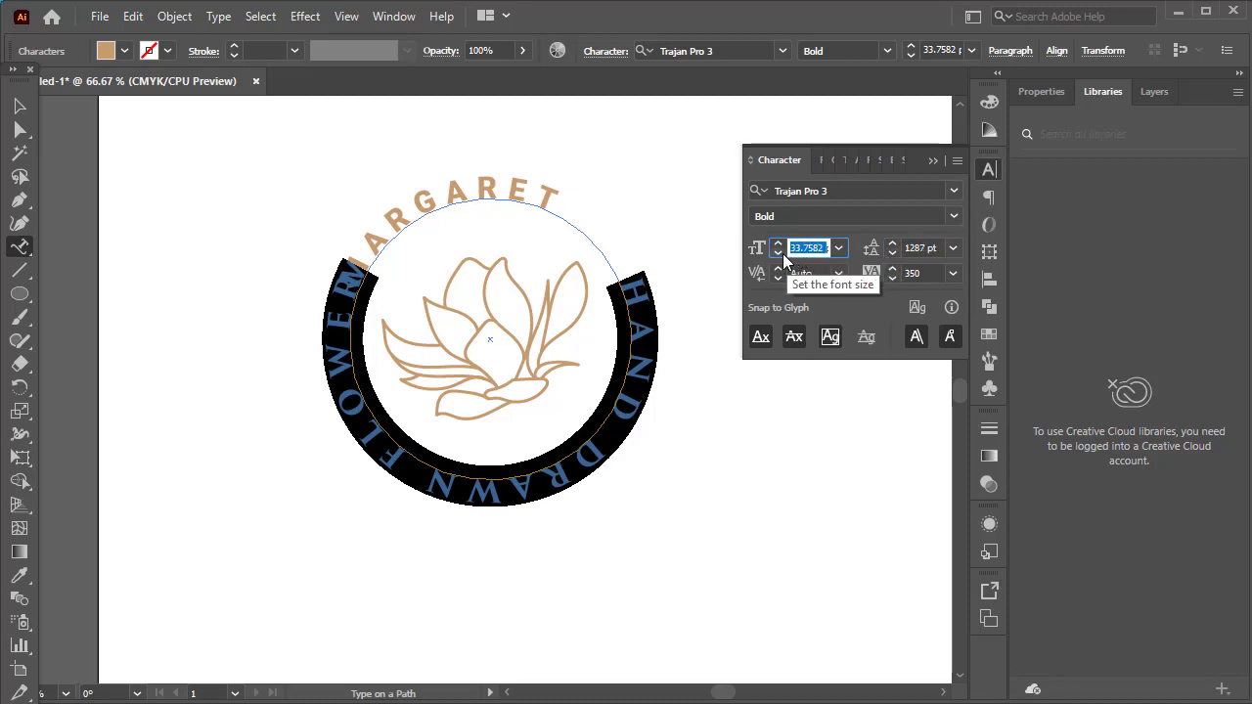
{"action": "left_click", "coordinate": [781, 252]}
{"action": "left_click", "coordinate": [780, 253]}
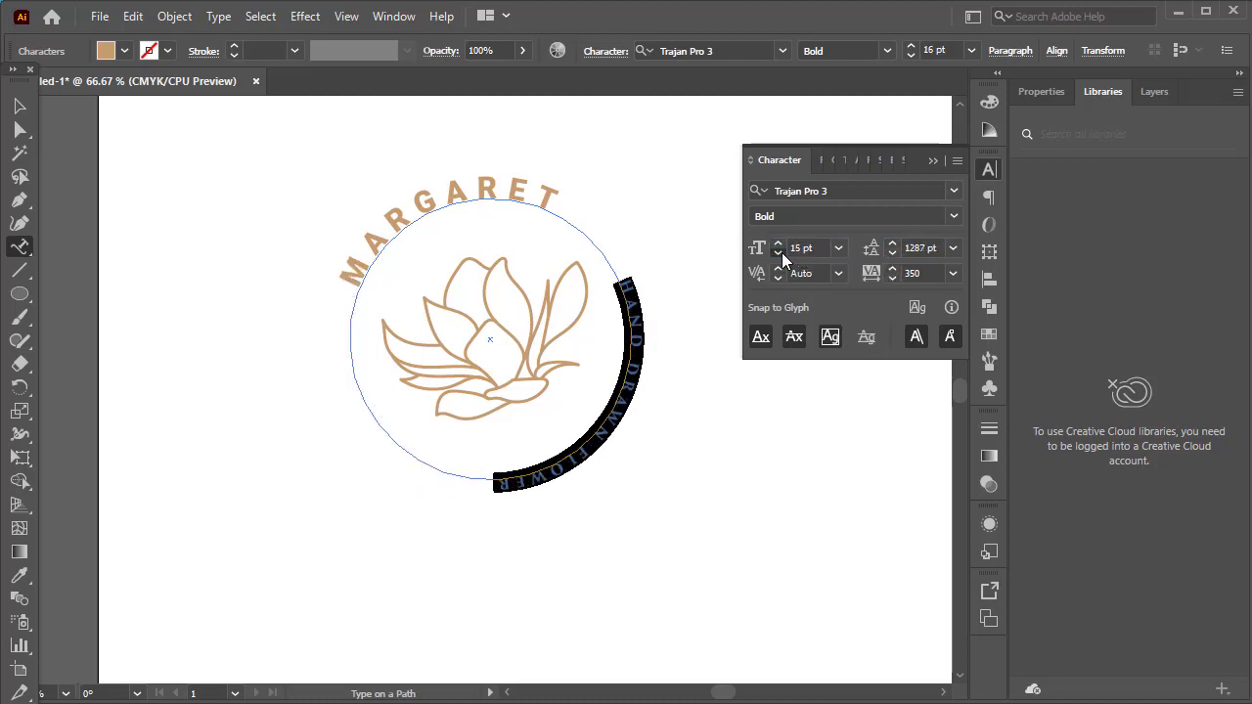
{"action": "left_click", "coordinate": [780, 252]}
{"action": "left_click", "coordinate": [780, 253]}
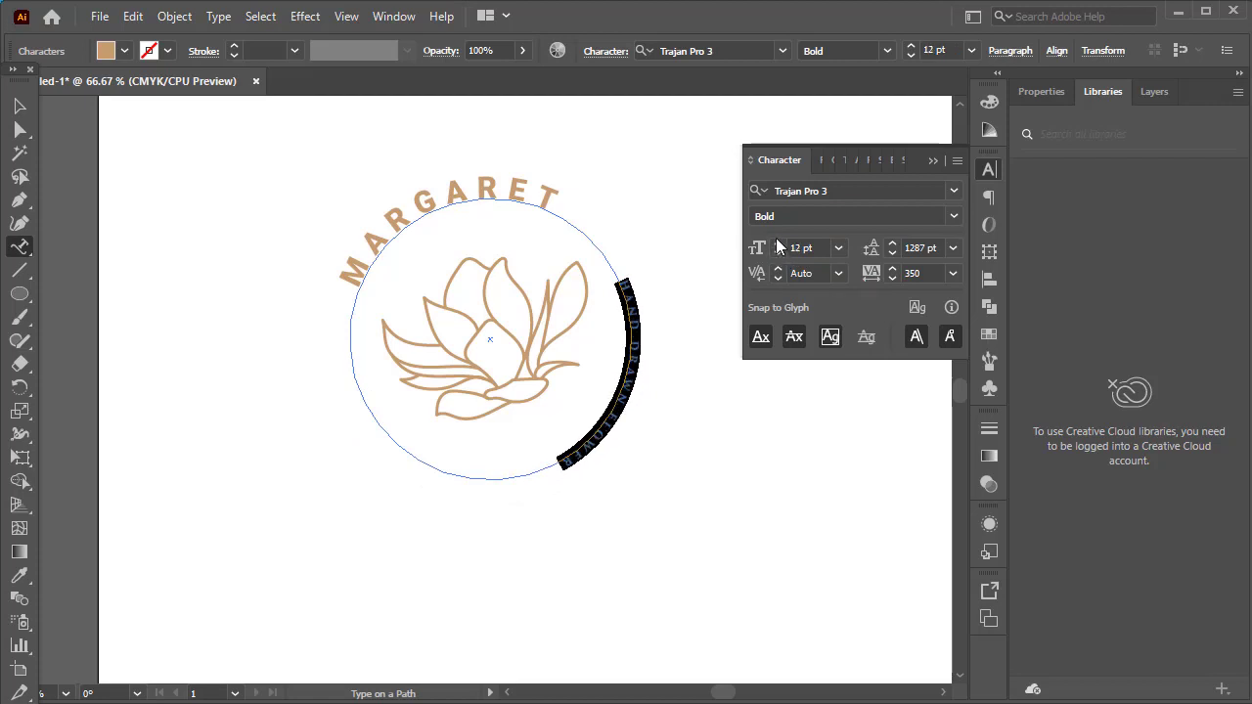
{"action": "left_click", "coordinate": [777, 241]}
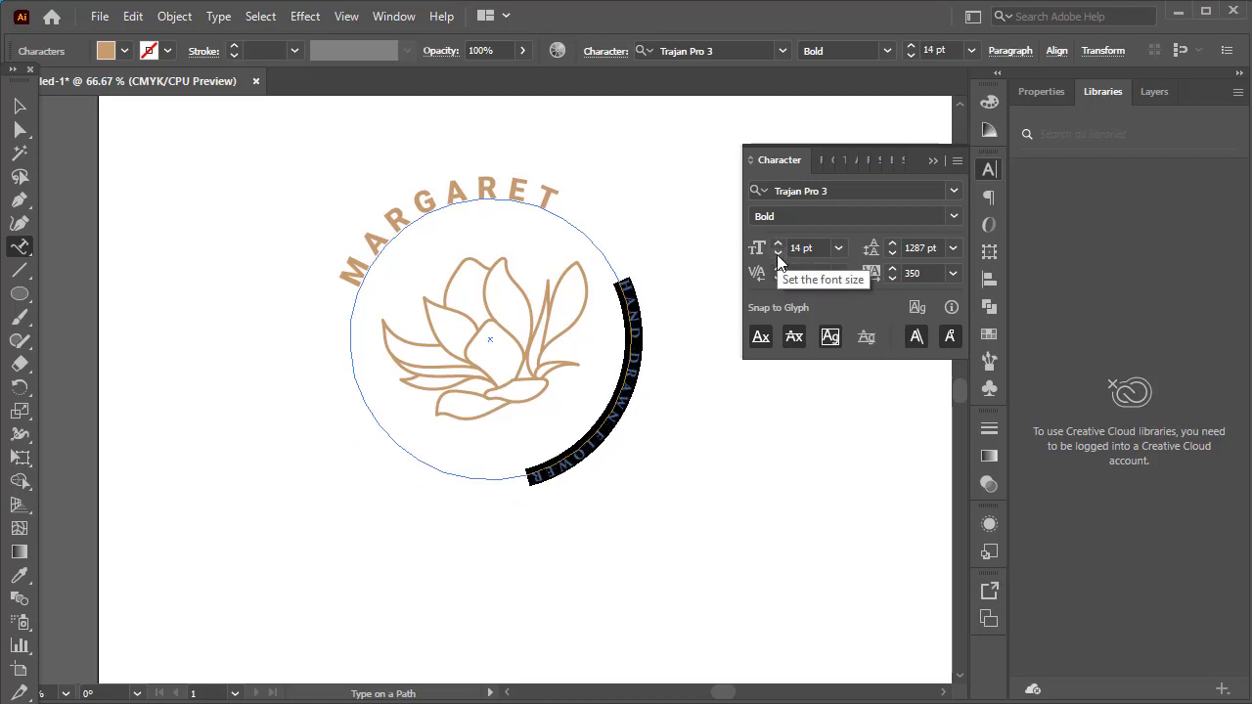
Step: Set the tracking of the HAND DRAWN FLOWER text to 250
{"action": "double_click", "coordinate": [911, 273]}
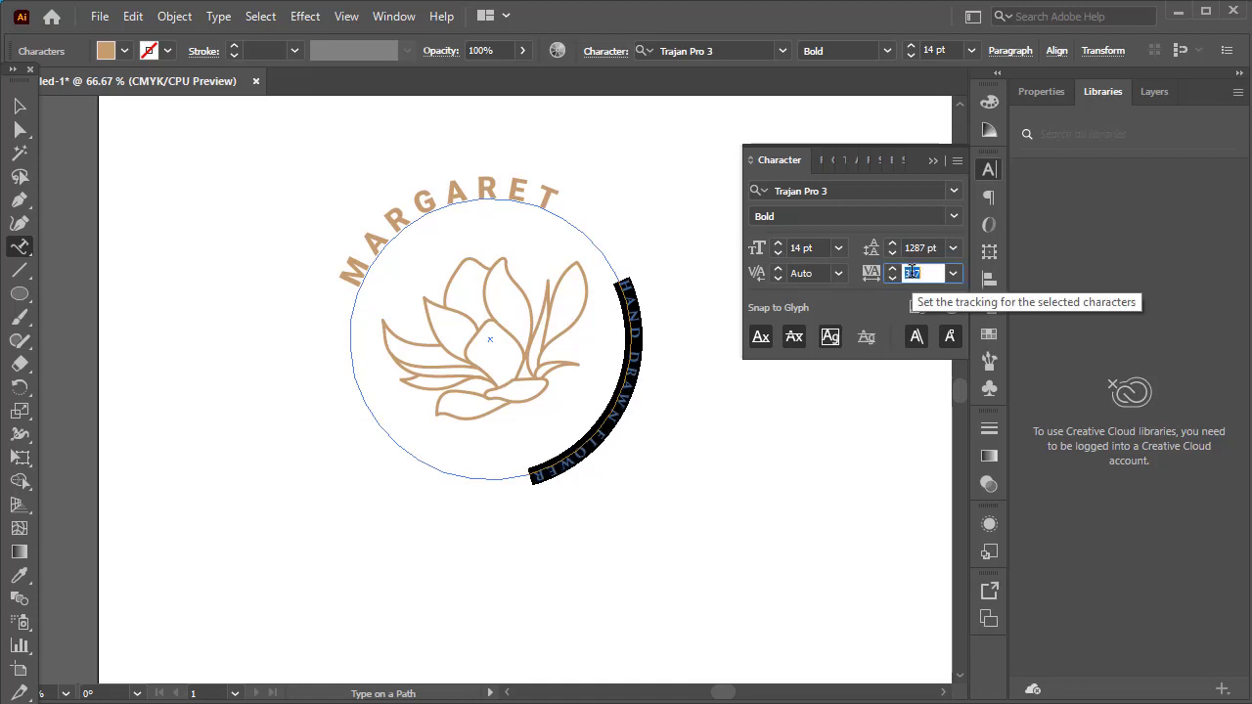
{"action": "type", "text": "200"}
{"action": "key", "text": "Return"}
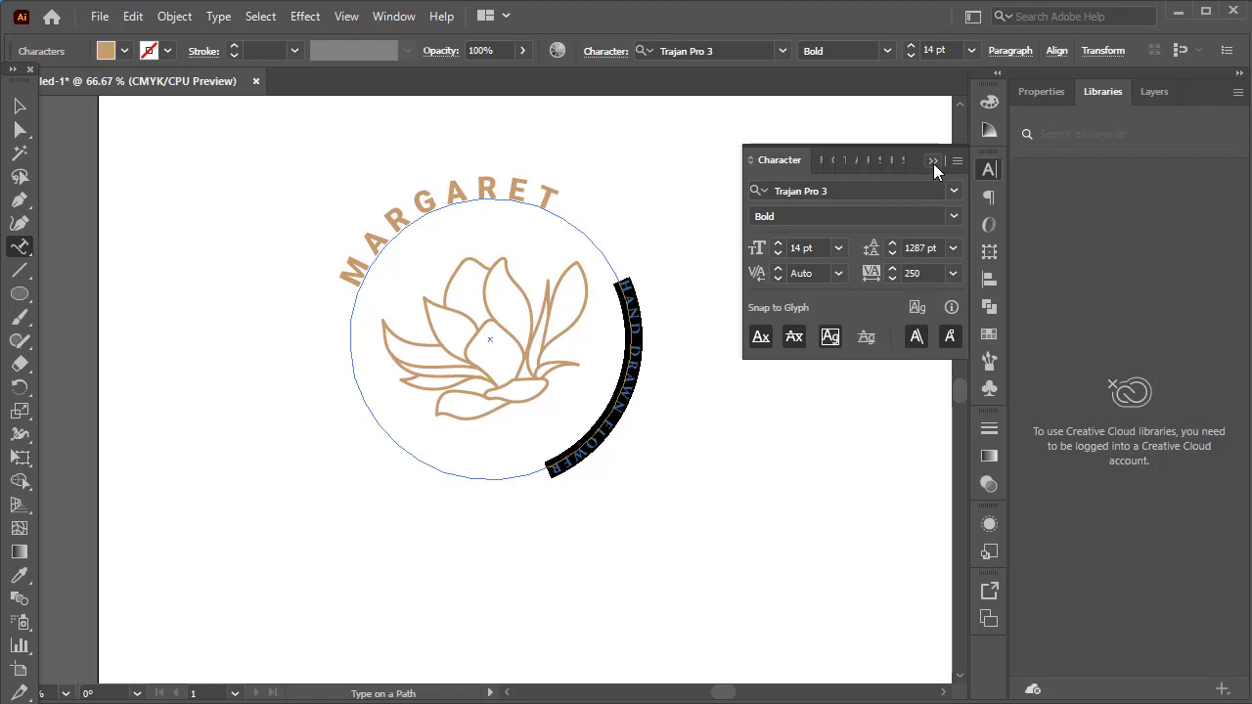
Step: Try font sizes of 20 and 22 pt on the HAND DRAWN FLOWER text, then settle on 18 pt
{"action": "double_click", "coordinate": [797, 249]}
{"action": "type", "text": "20"}
{"action": "key", "text": "Return"}
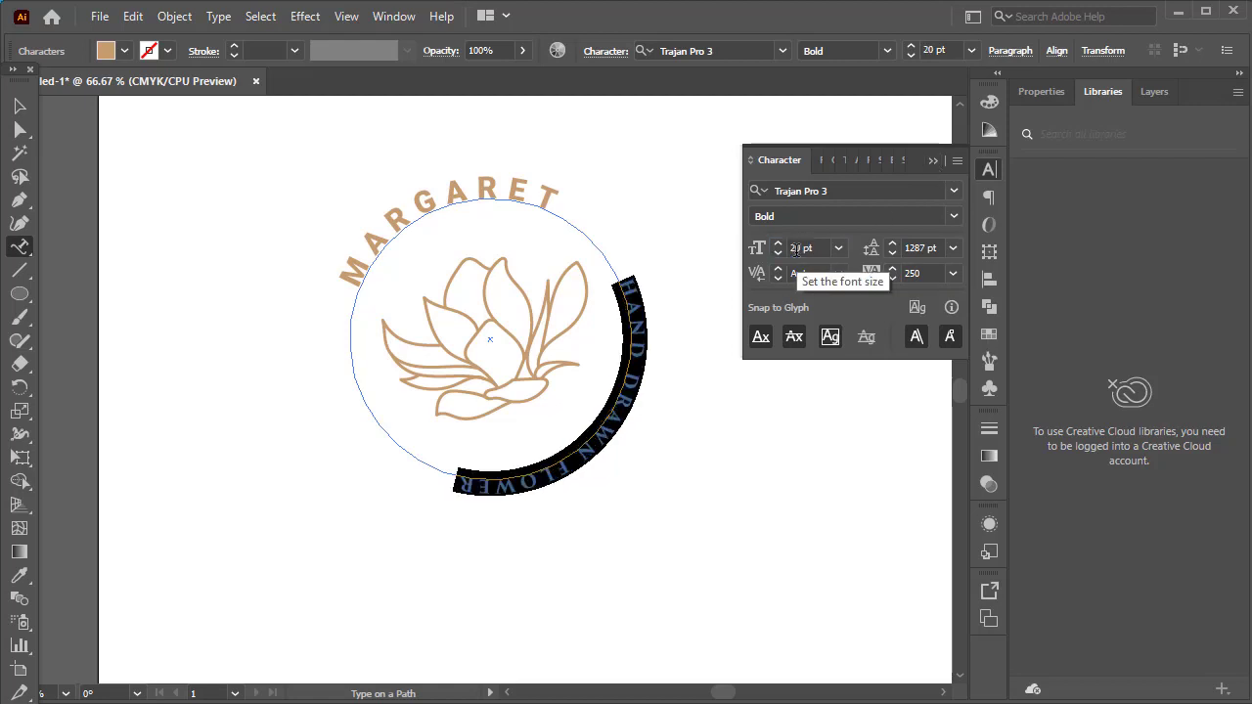
{"action": "key", "text": "Up"}
{"action": "key", "text": "Up"}
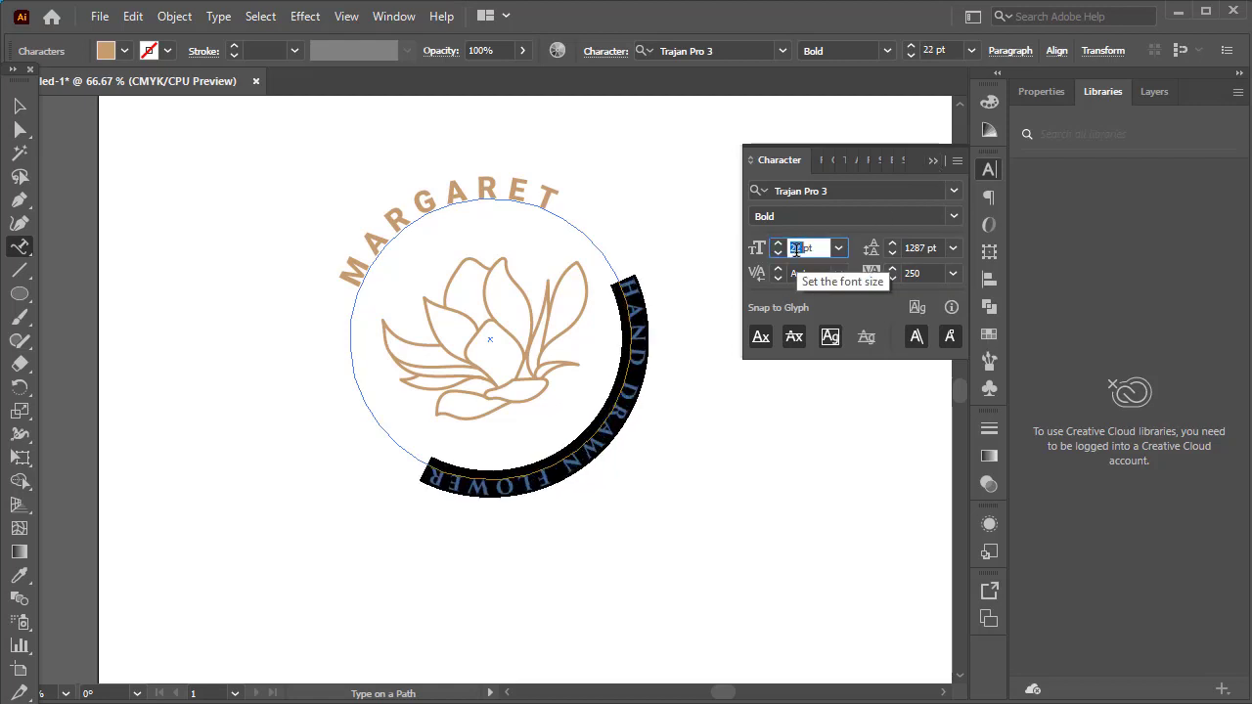
{"action": "type", "text": "18"}
{"action": "key", "text": "Return"}
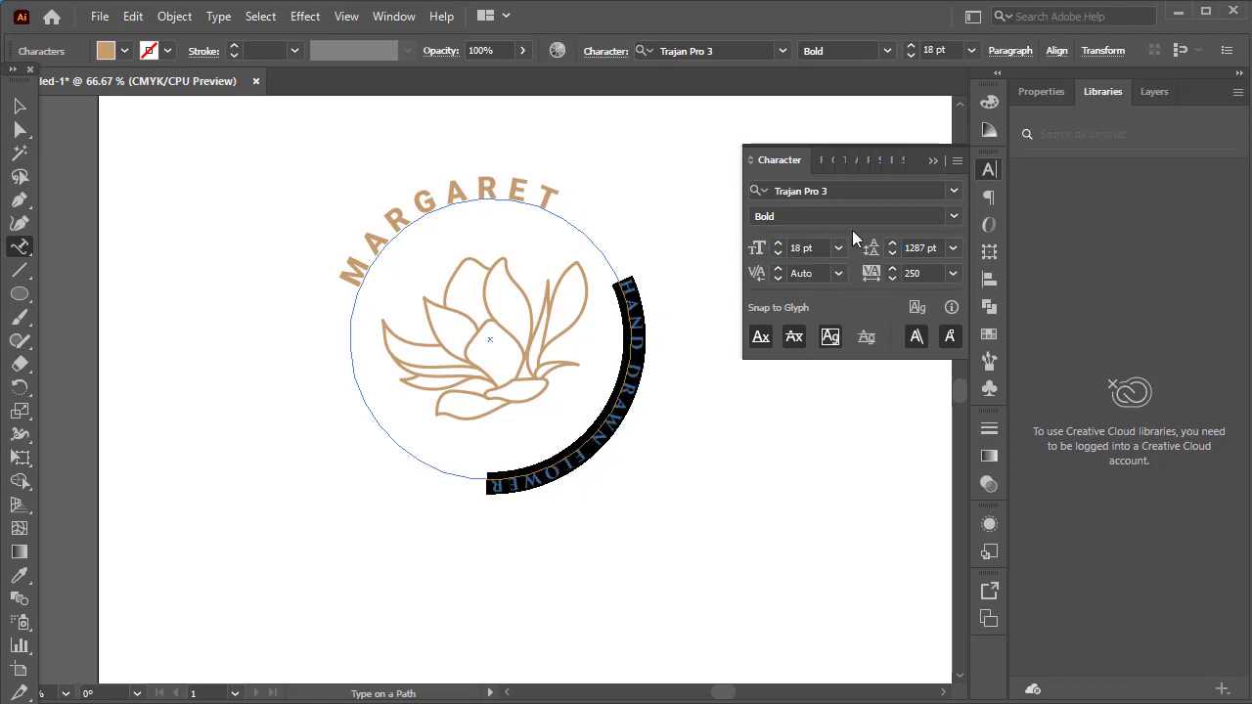
{"action": "left_click", "coordinate": [932, 161]}
Step: Rotate the HAND DRAWN FLOWER circle clockwise so its words sit lower around the flower, and deselect it
{"action": "left_click", "coordinate": [20, 105]}
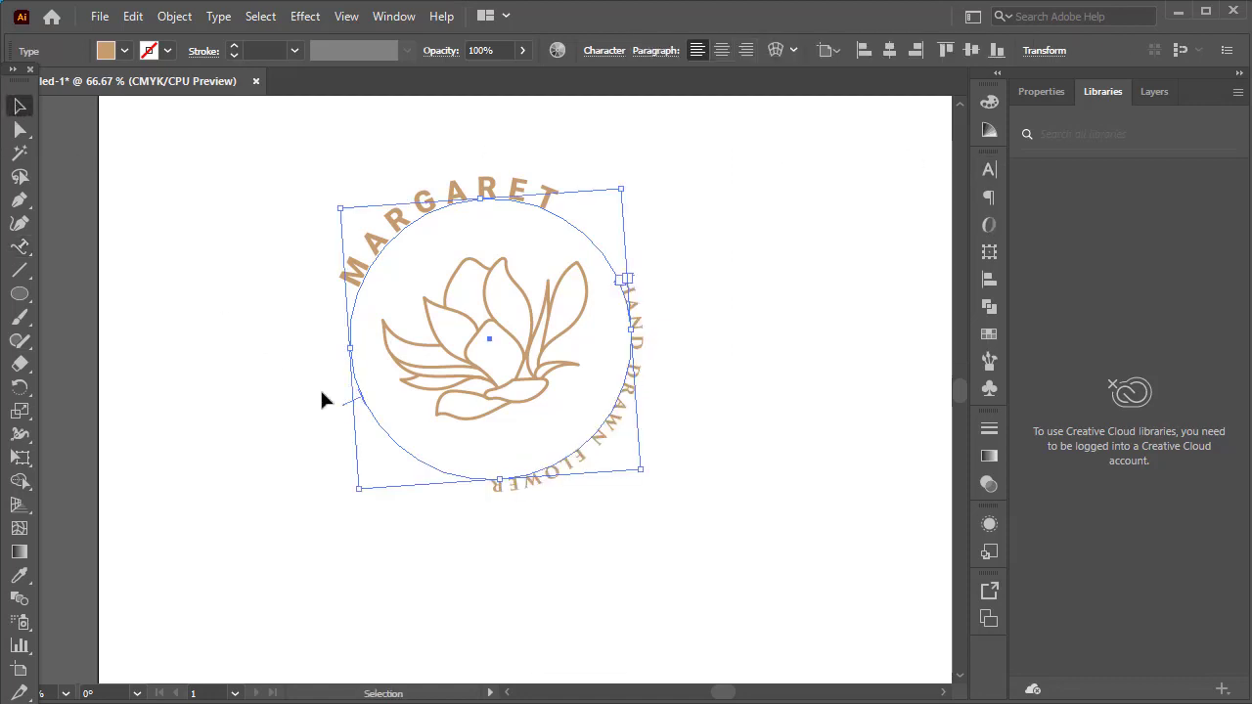
{"action": "left_click_drag", "start_coordinate": [350, 493], "coordinate": [287, 410]}
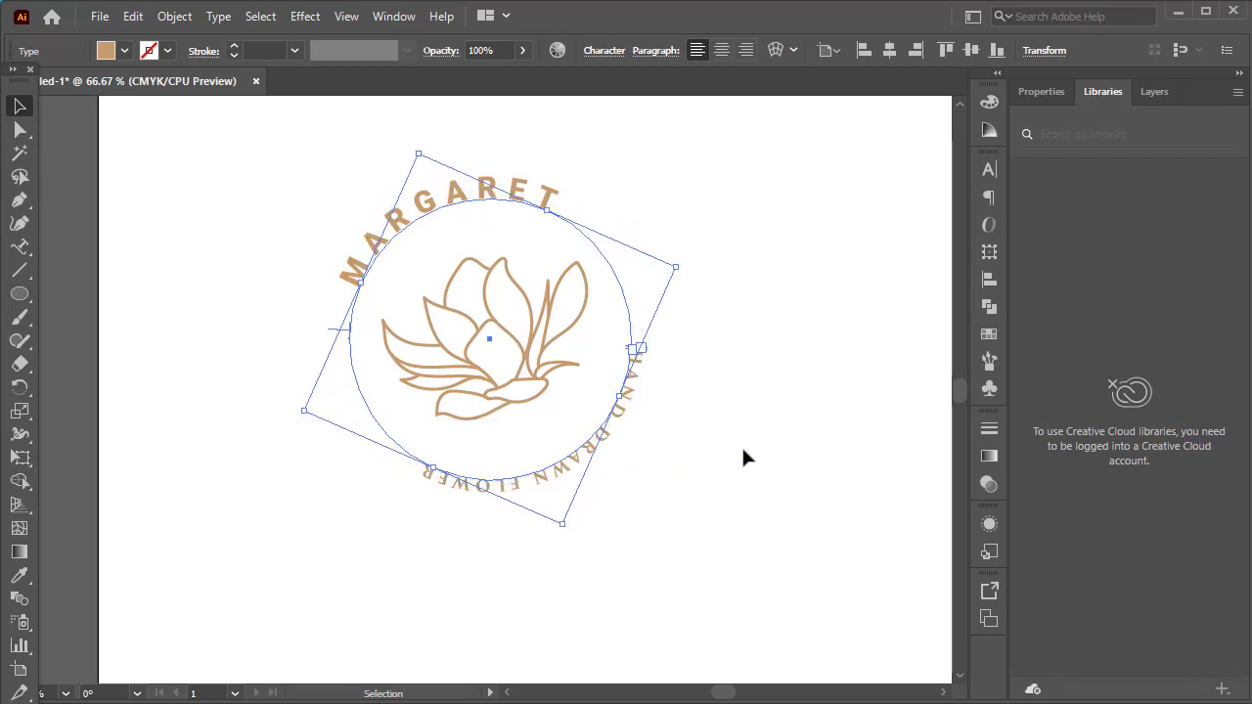
{"action": "left_click", "coordinate": [709, 419]}
Step: Try flipping both text circles together through the Type on a Path options, then undo the flip
{"action": "left_click_drag", "start_coordinate": [687, 397], "coordinate": [581, 450]}
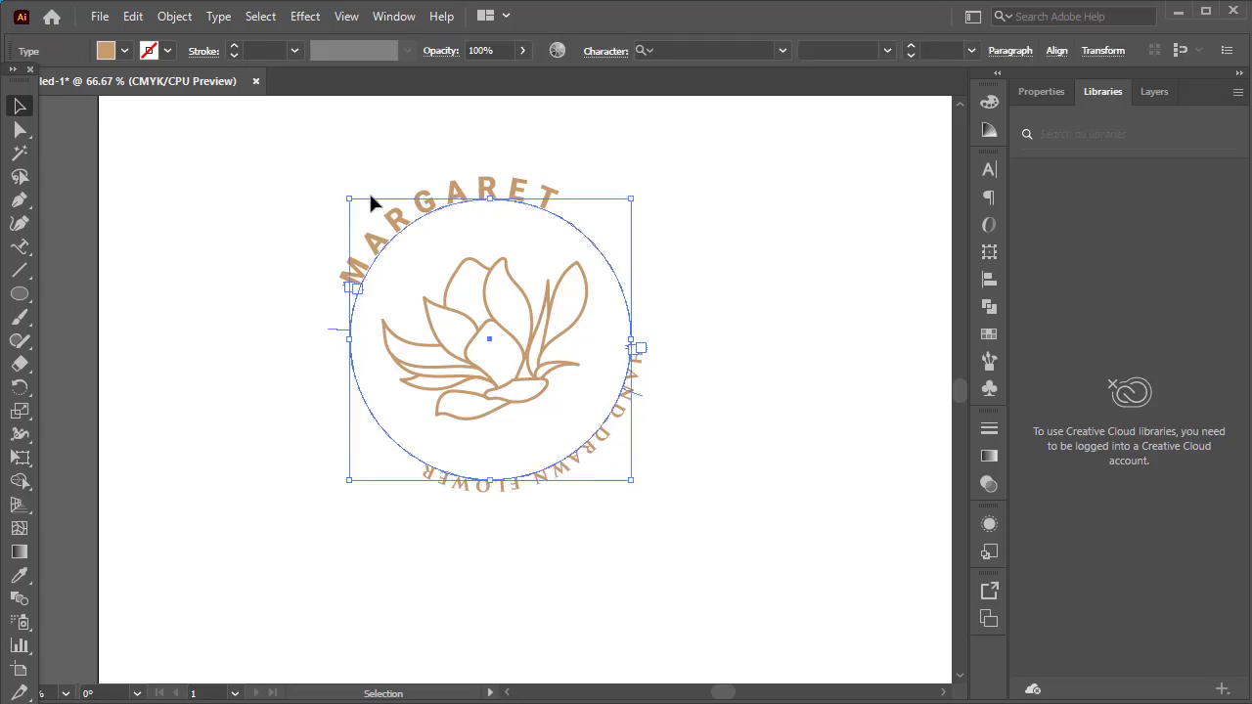
{"action": "left_click", "coordinate": [215, 17]}
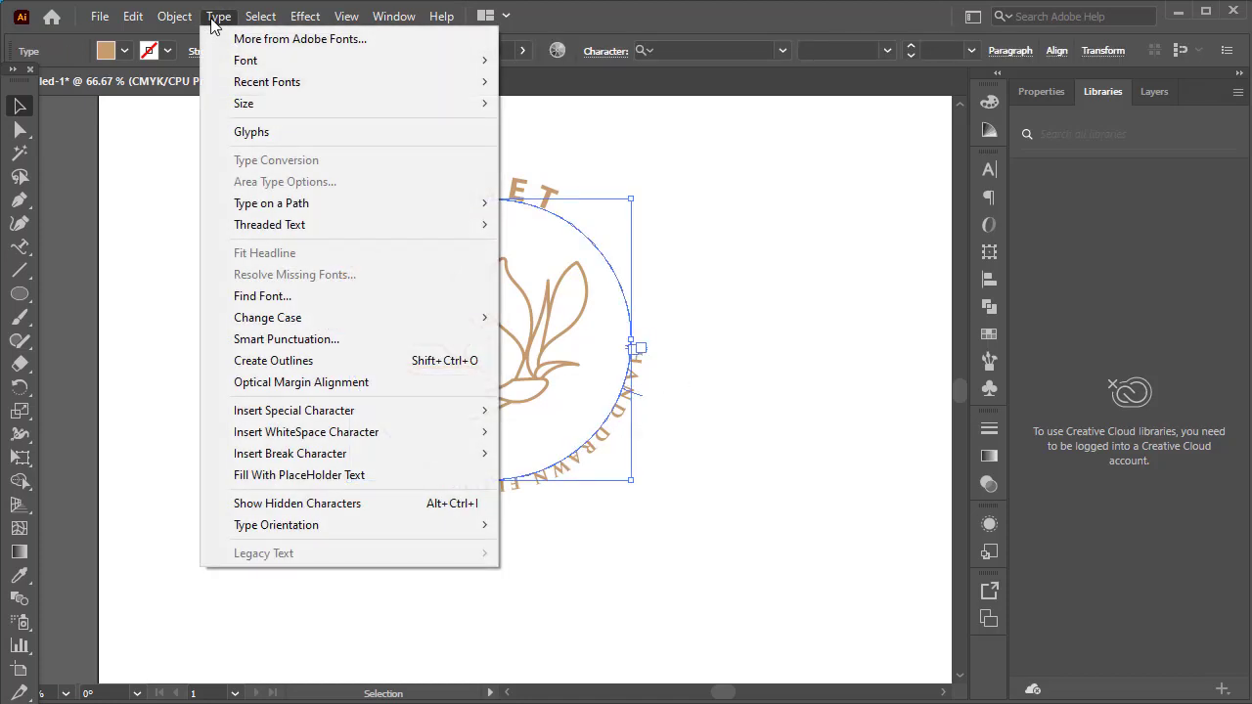
{"action": "mouse_move", "coordinate": [345, 227]}
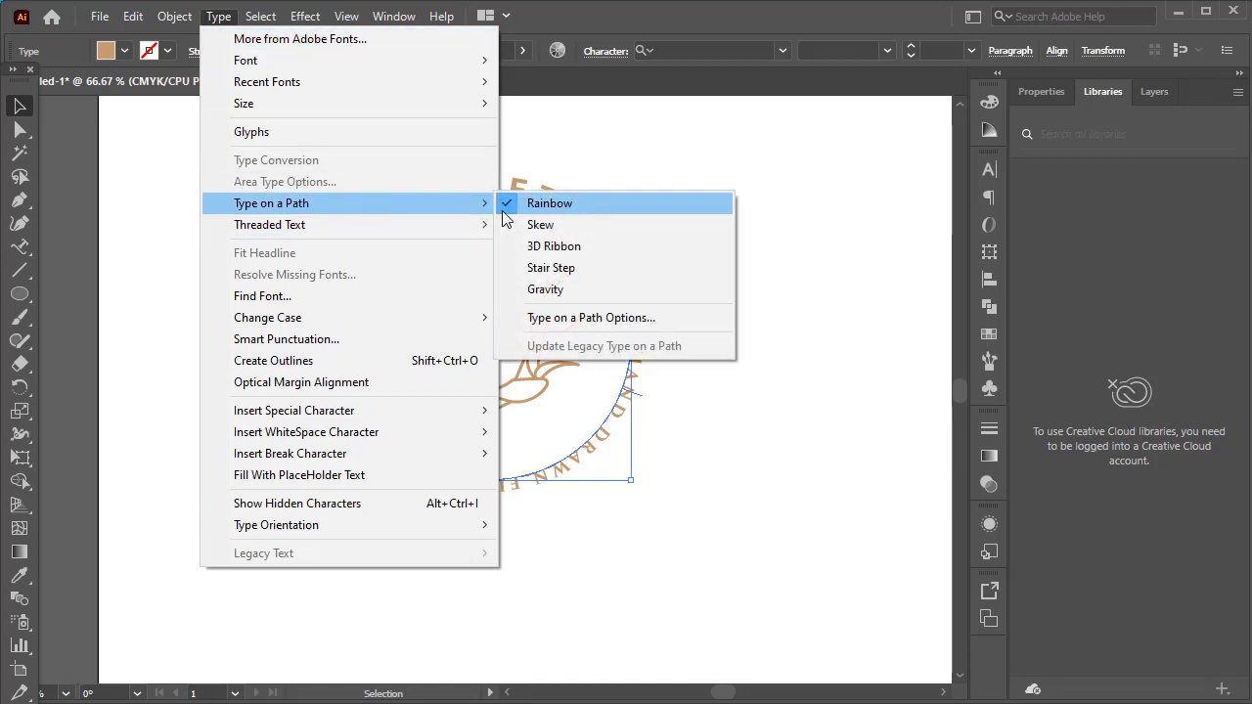
{"action": "left_click", "coordinate": [587, 319]}
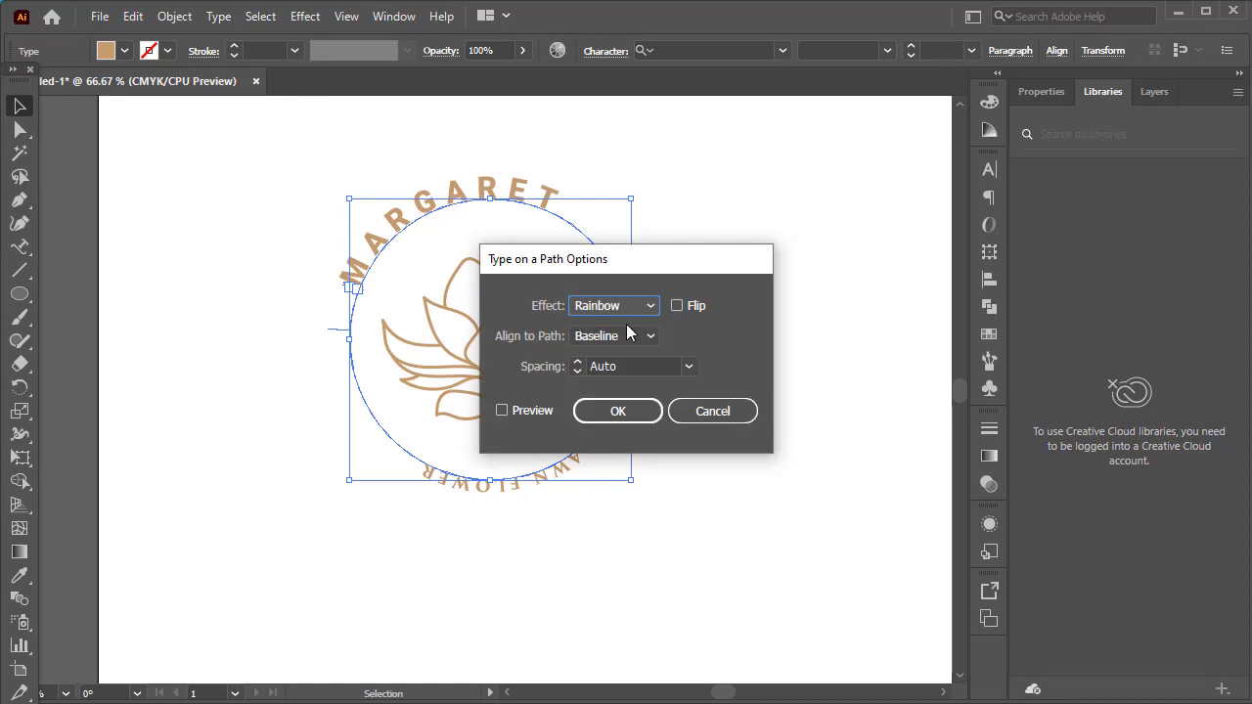
{"action": "left_click", "coordinate": [641, 412]}
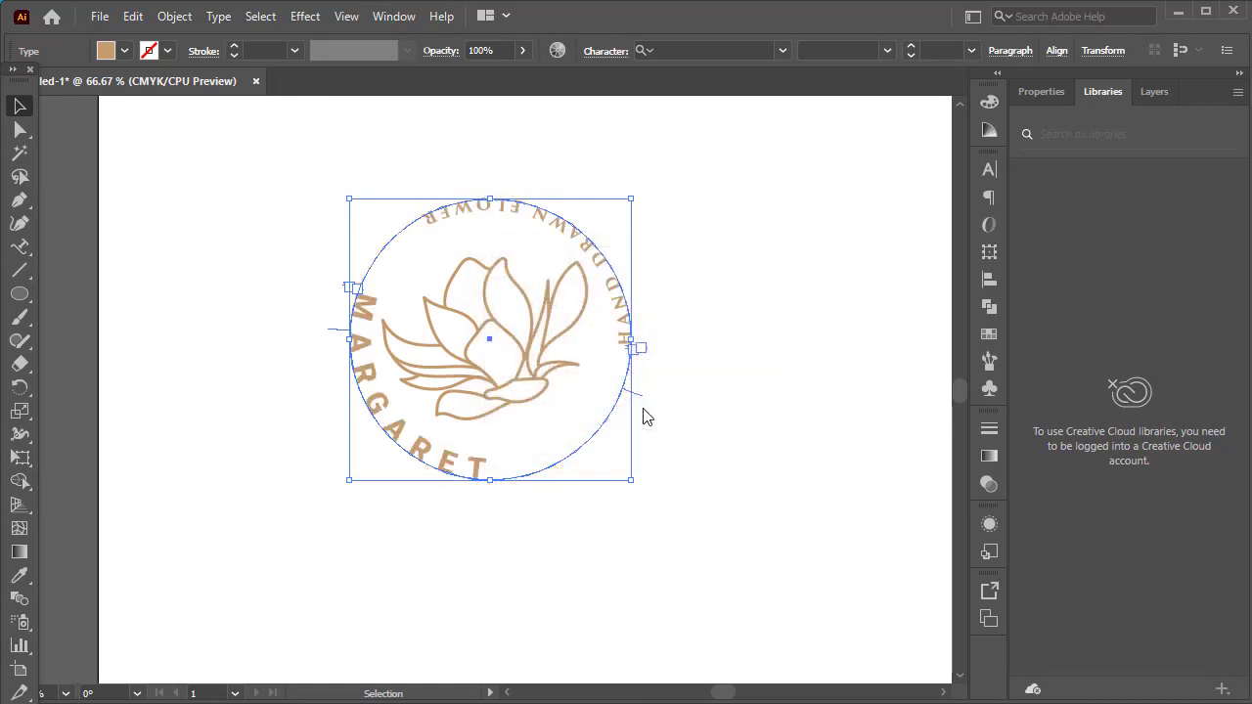
{"action": "left_click", "coordinate": [682, 247]}
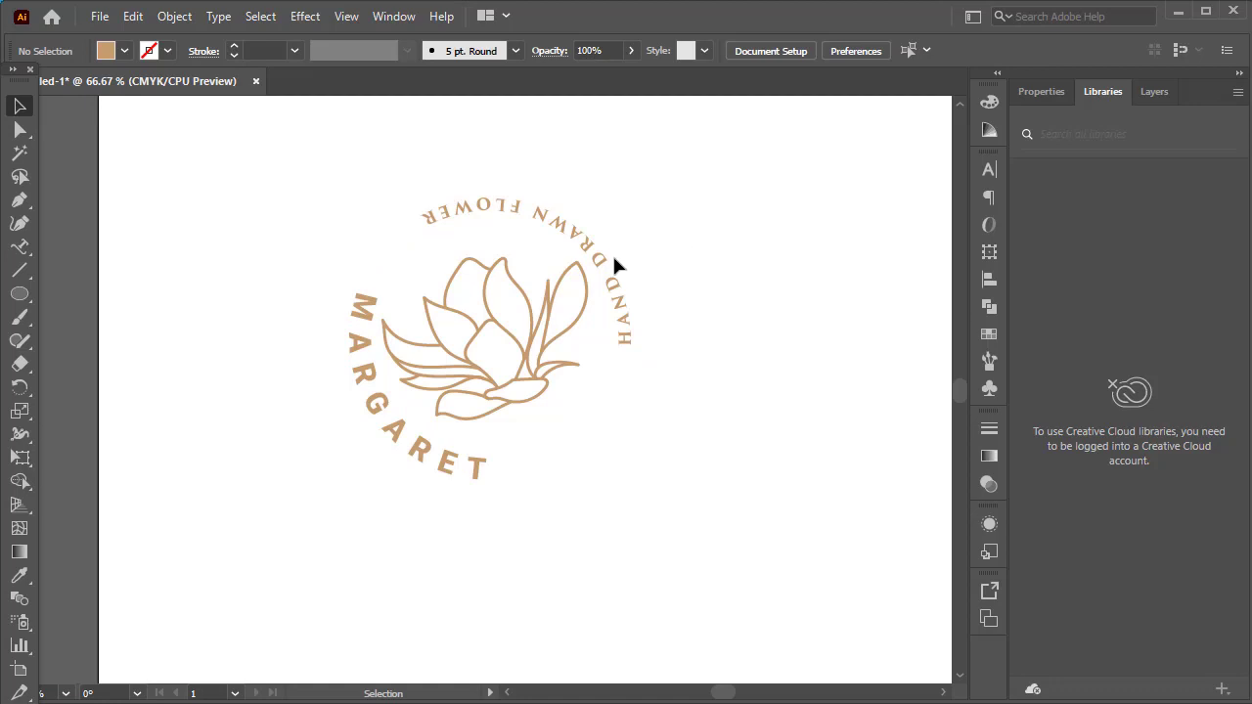
{"action": "key", "text": "ctrl+z"}
{"action": "left_click", "coordinate": [656, 199]}
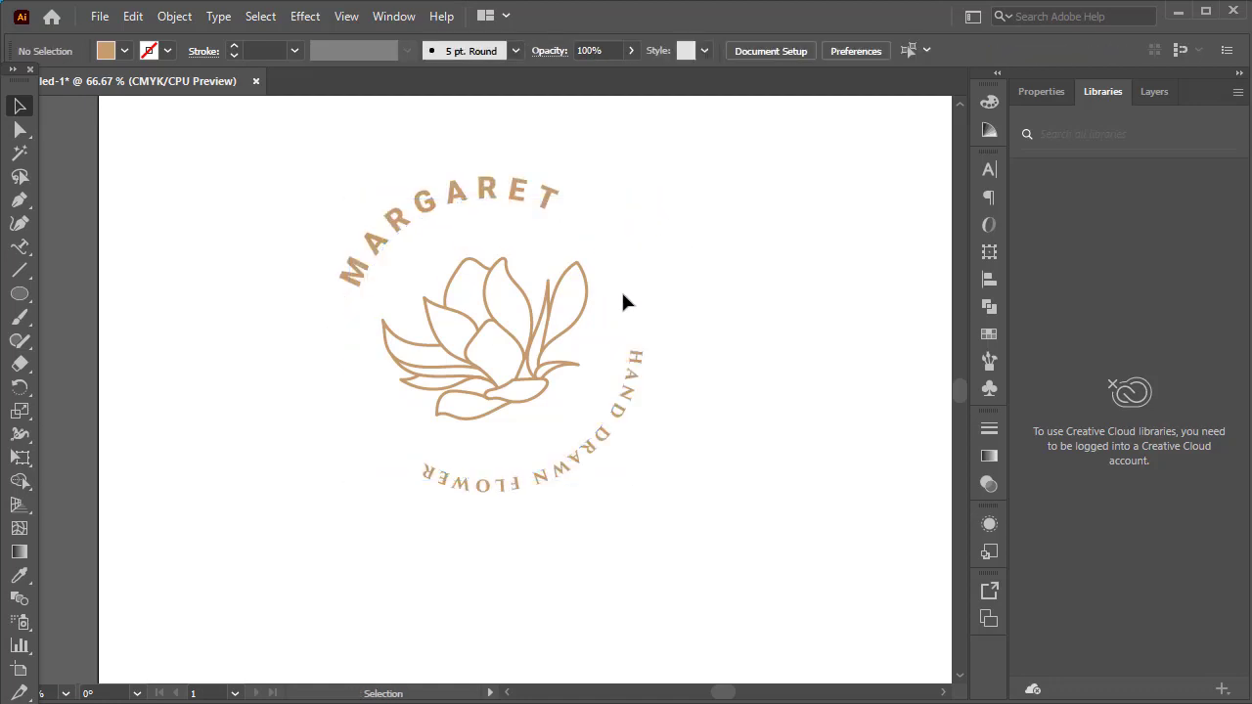
Step: Flip only the HAND DRAWN FLOWER text on its path and rotate it to read upright beneath the flower
{"action": "left_click", "coordinate": [623, 400]}
{"action": "left_click", "coordinate": [628, 430]}
{"action": "left_click", "coordinate": [609, 422]}
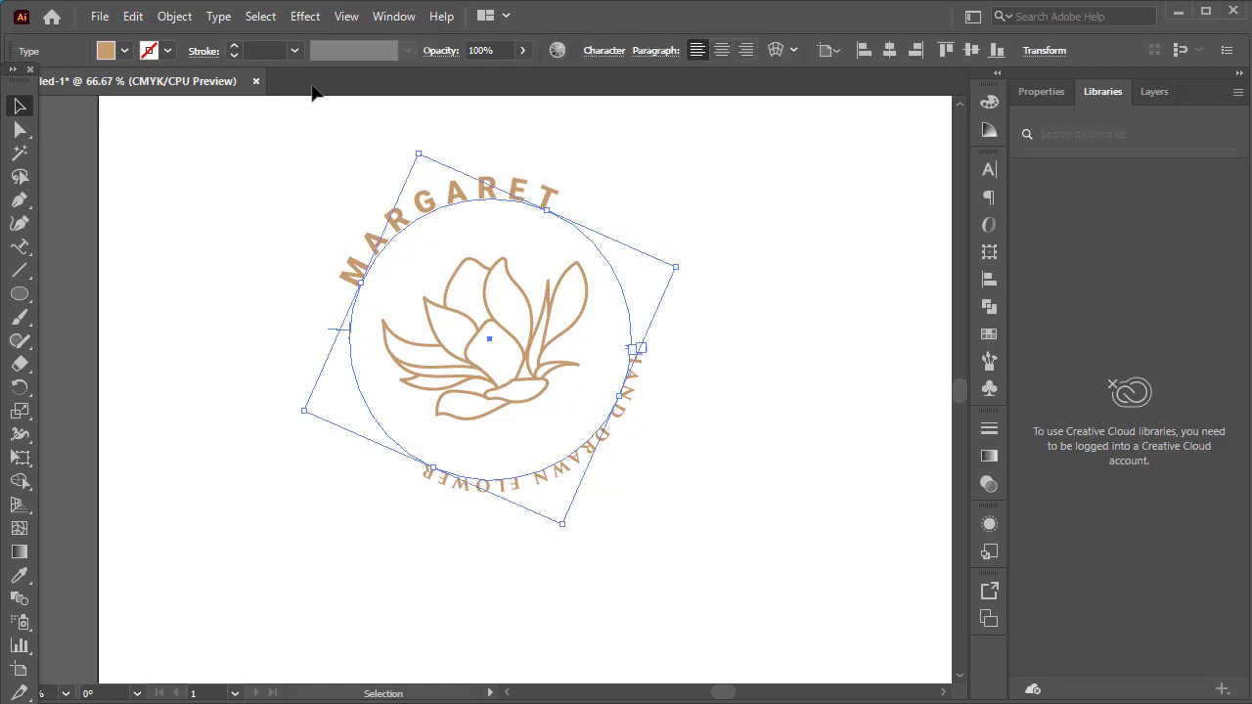
{"action": "left_click", "coordinate": [215, 19]}
{"action": "mouse_move", "coordinate": [306, 206]}
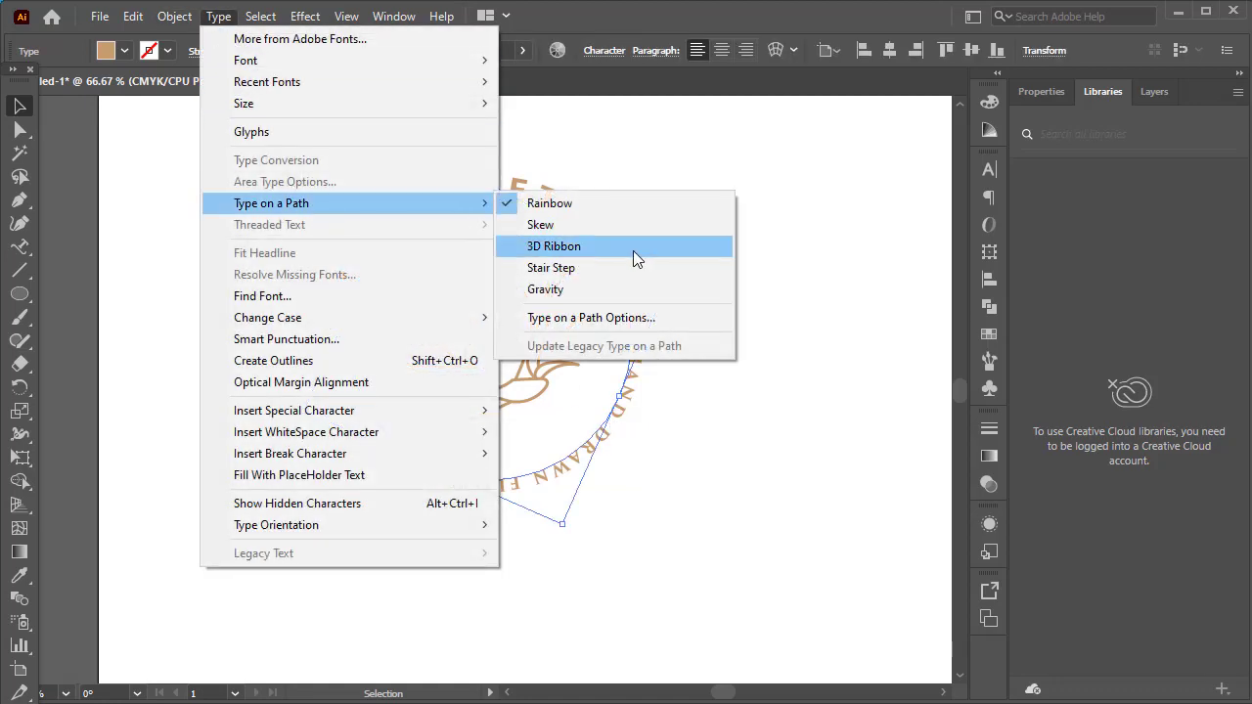
{"action": "left_click", "coordinate": [627, 318]}
{"action": "left_click", "coordinate": [676, 305]}
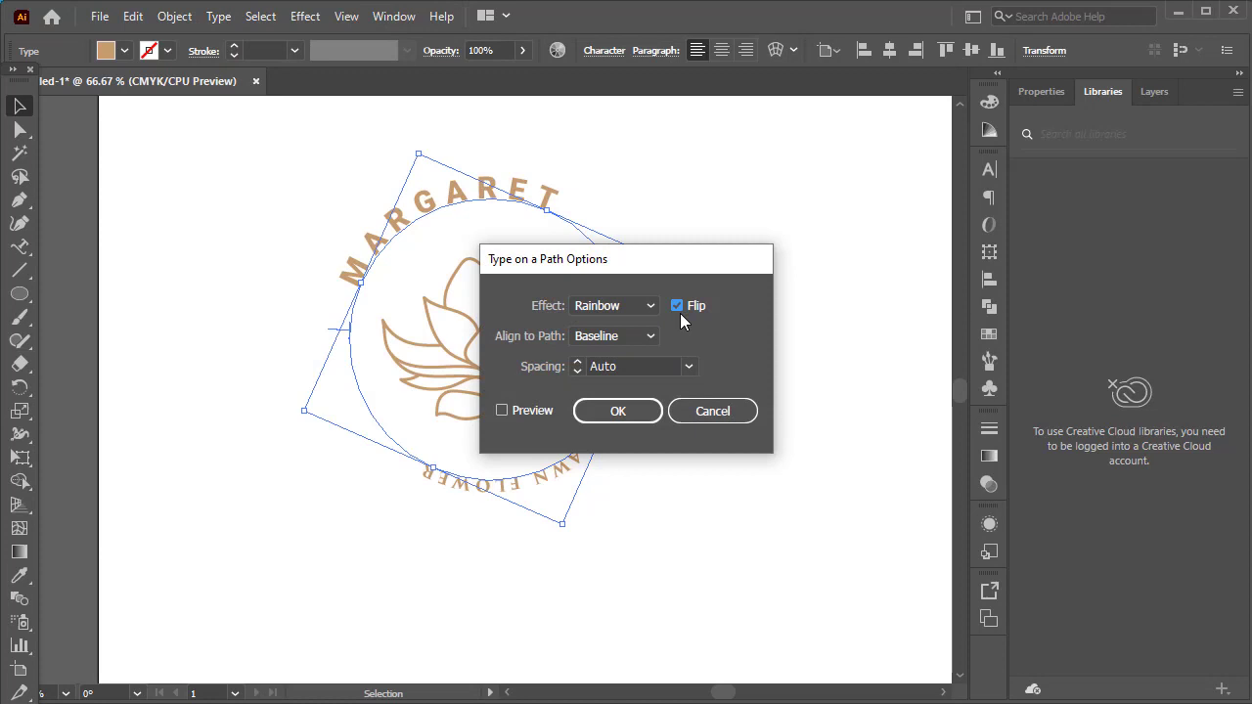
{"action": "left_click", "coordinate": [641, 413]}
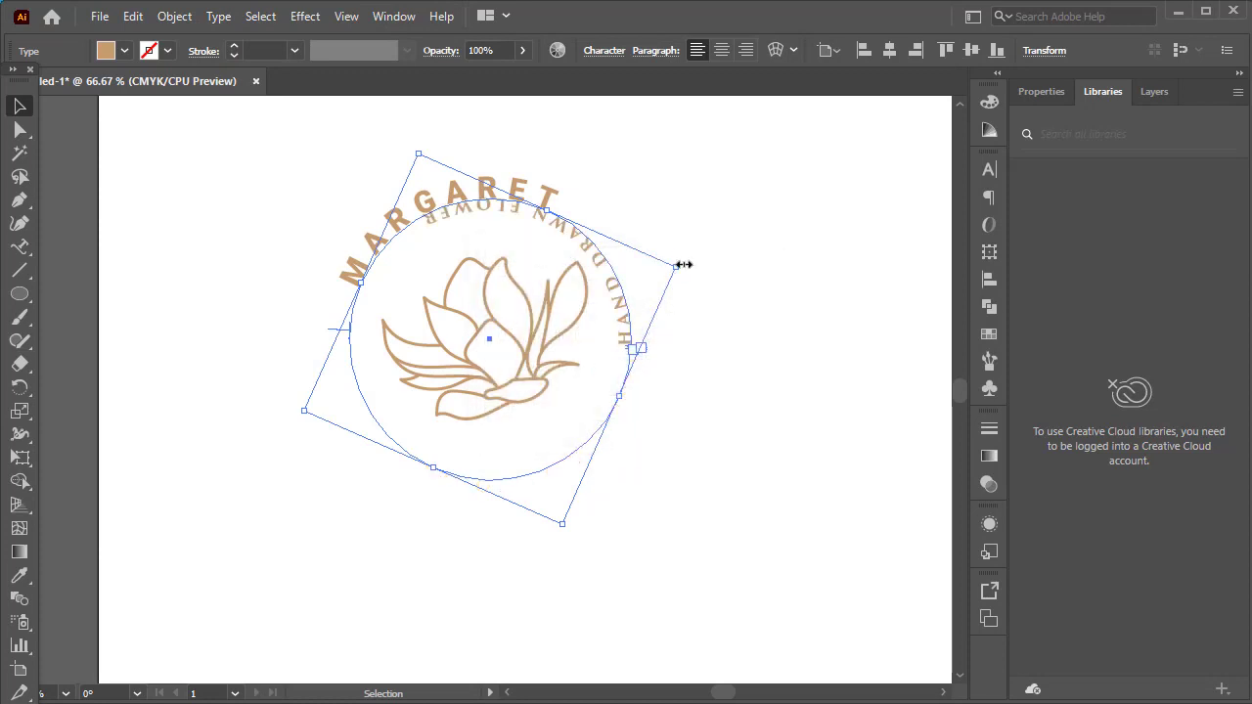
{"action": "left_click_drag", "start_coordinate": [685, 261], "coordinate": [439, 511]}
{"action": "left_click", "coordinate": [750, 350]}
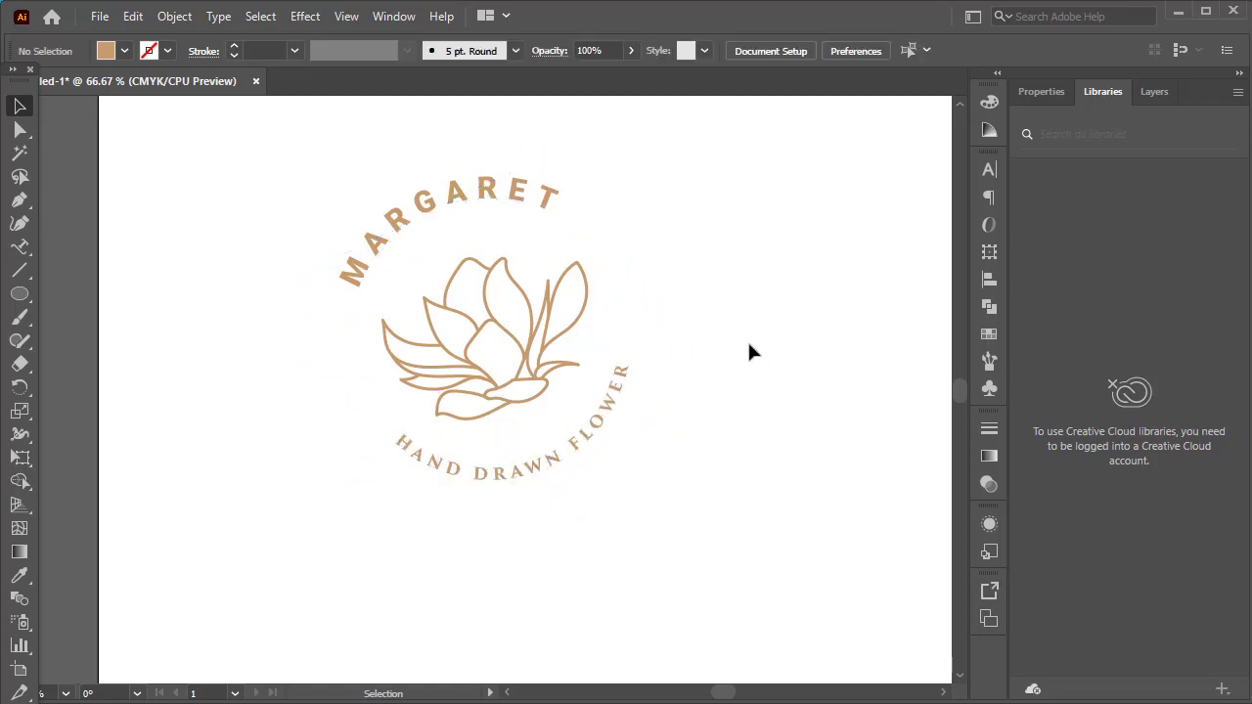
Step: Draw a large circle with the Ellipse tool and fill it with the dark green swatch
{"action": "left_click", "coordinate": [20, 294]}
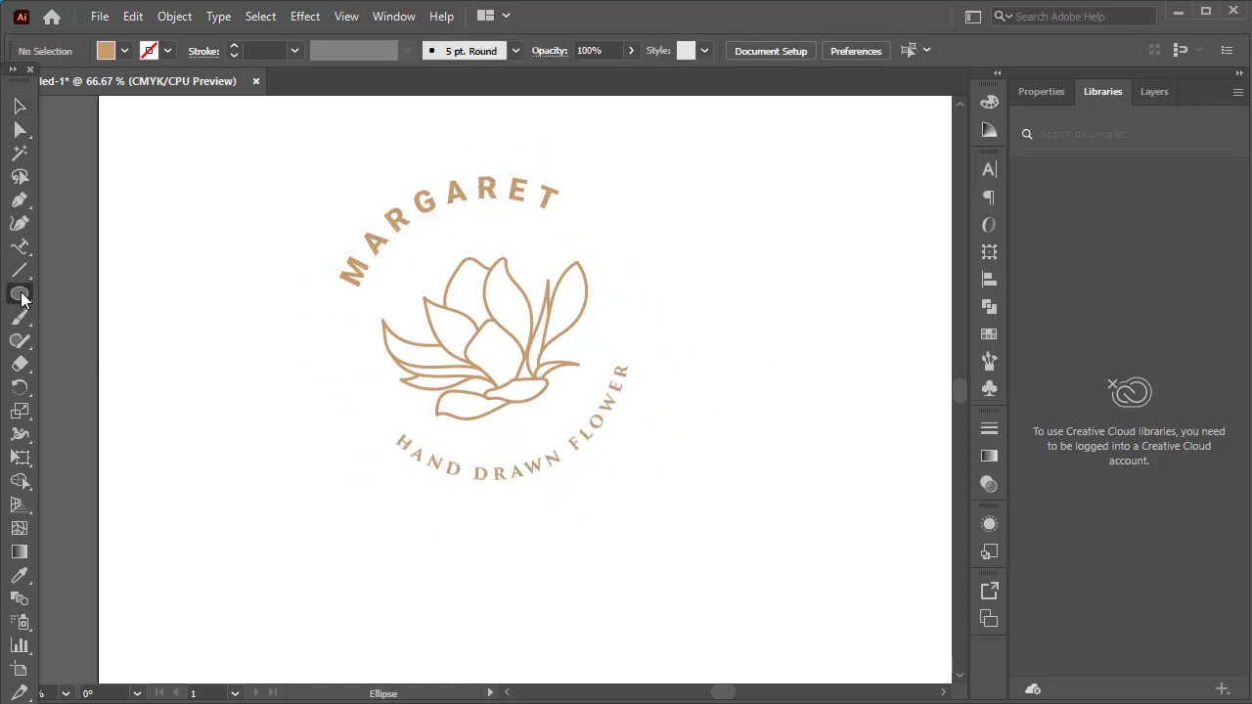
{"action": "left_click_drag", "start_coordinate": [158, 261], "coordinate": [535, 587]}
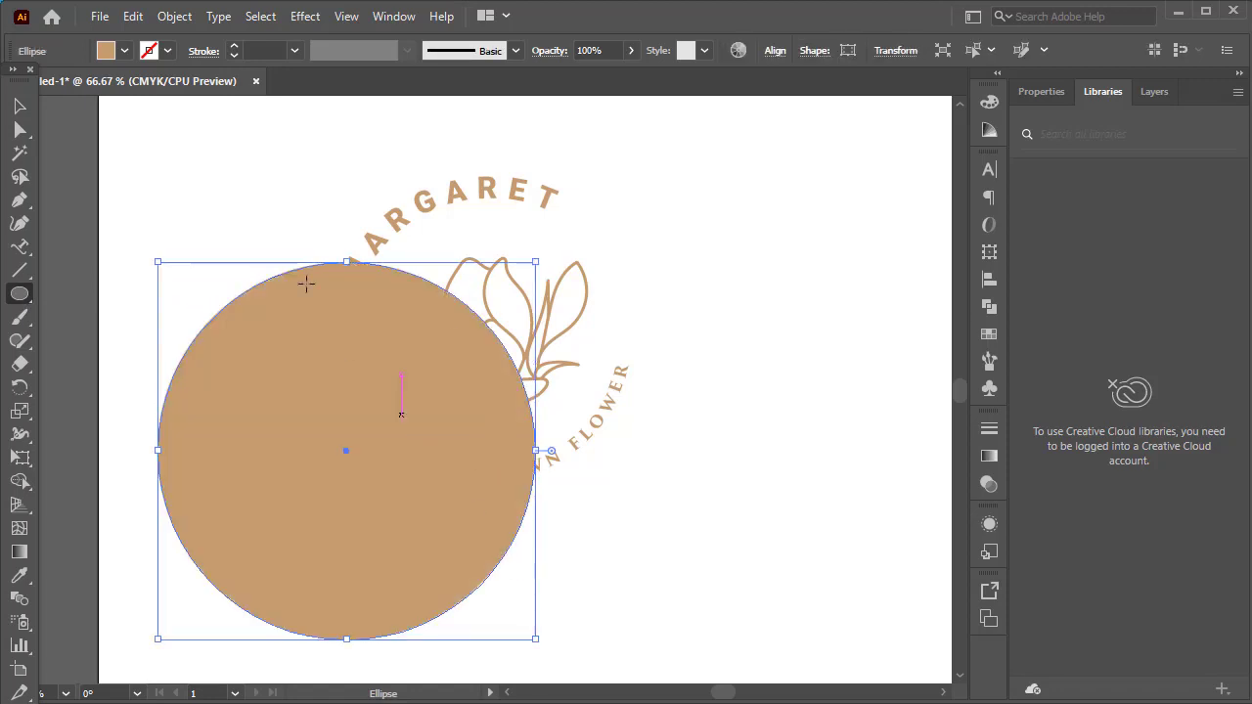
{"action": "left_click", "coordinate": [125, 51]}
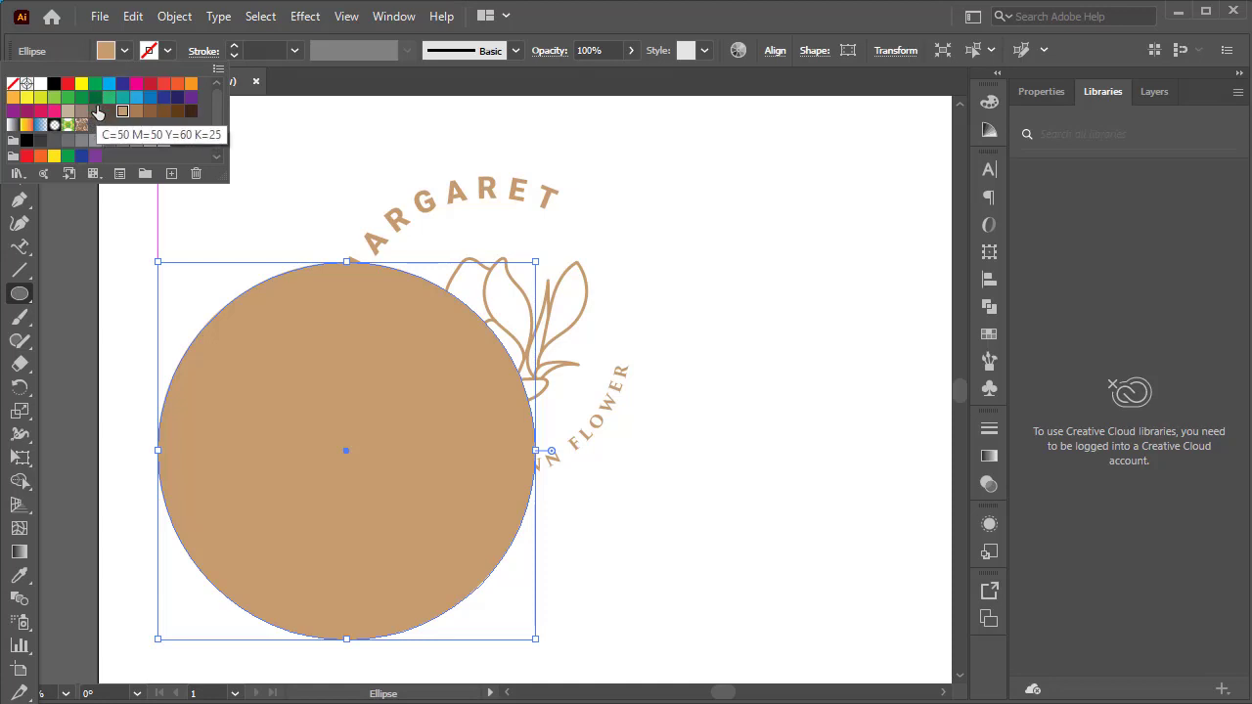
{"action": "left_click", "coordinate": [94, 98]}
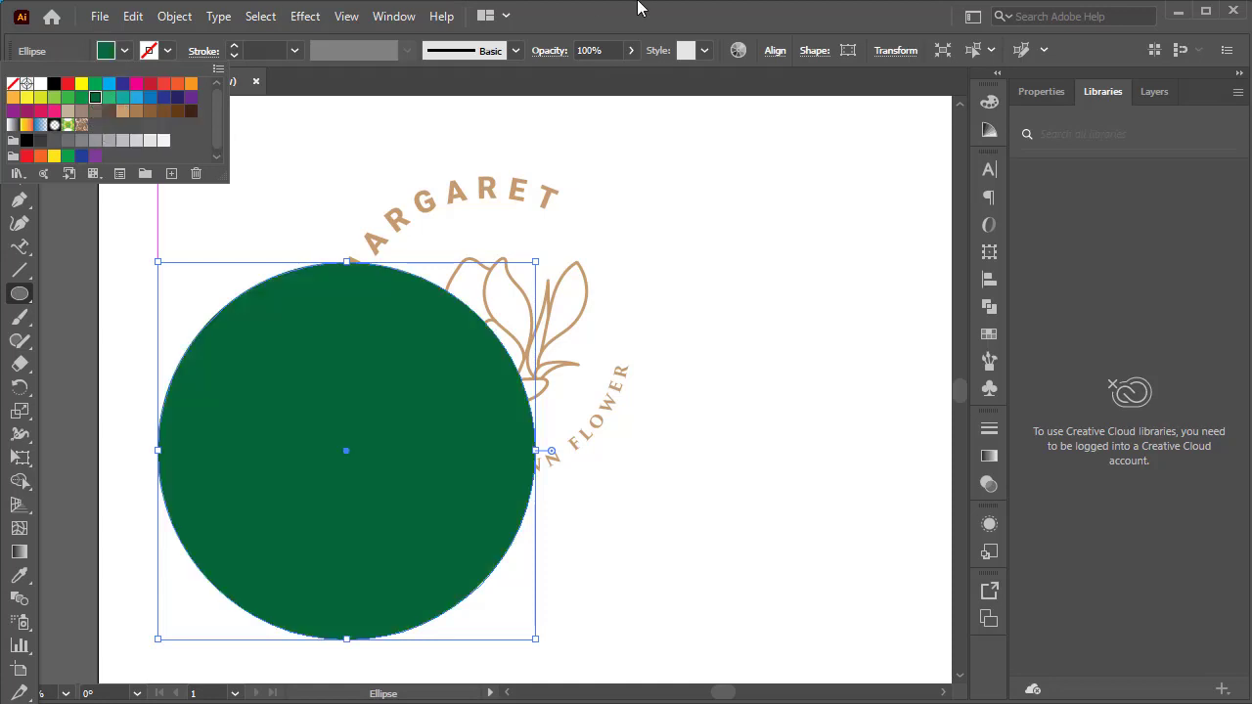
Step: Move the green circle so it covers the whole flower and text logo, and deselect it
{"action": "key", "text": "v"}
{"action": "left_click_drag", "start_coordinate": [354, 399], "coordinate": [494, 284]}
{"action": "left_click", "coordinate": [776, 262]}
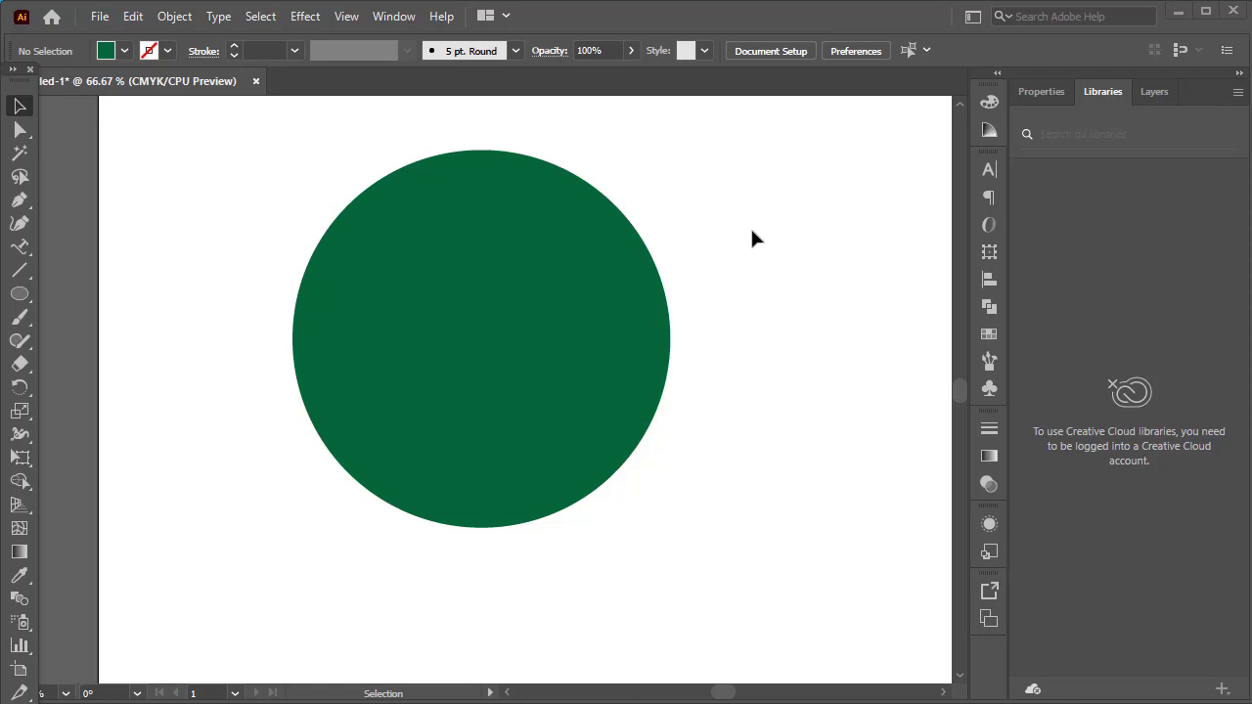
Step: Expand Layer 1 and move the green ellipse to the bottom of its stack, behind the flower and text
{"action": "left_click", "coordinate": [1147, 92]}
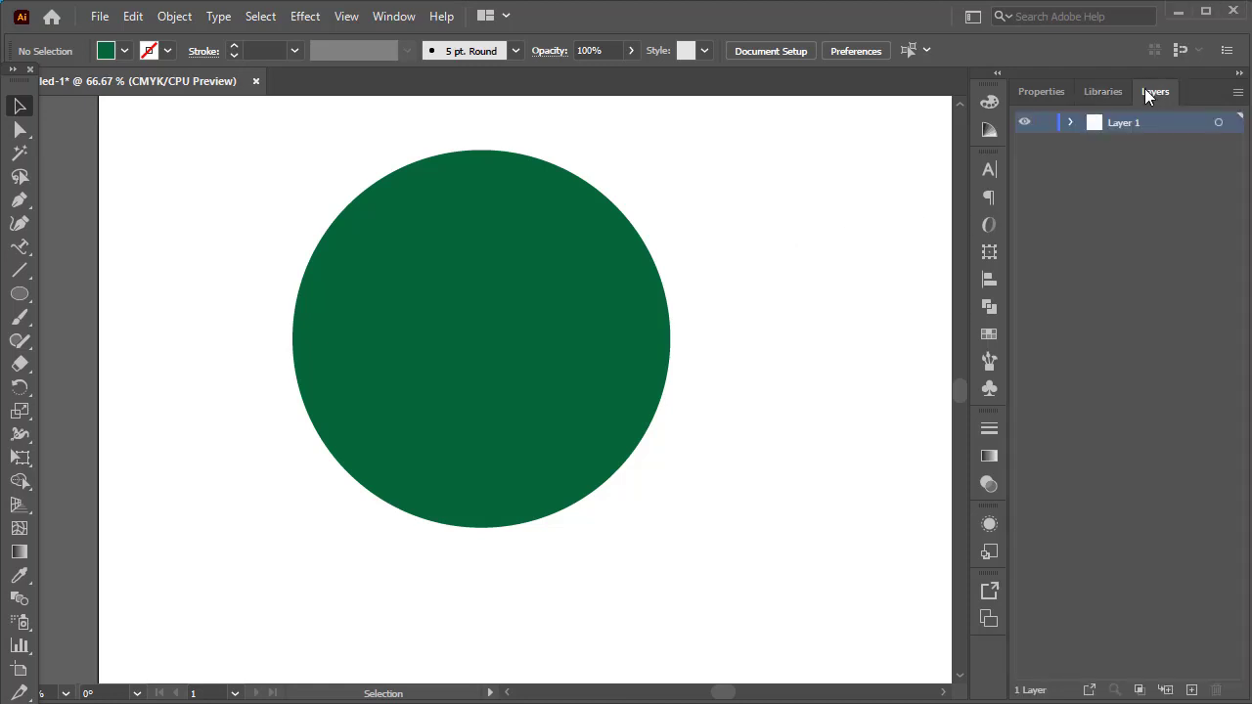
{"action": "left_click", "coordinate": [1071, 124]}
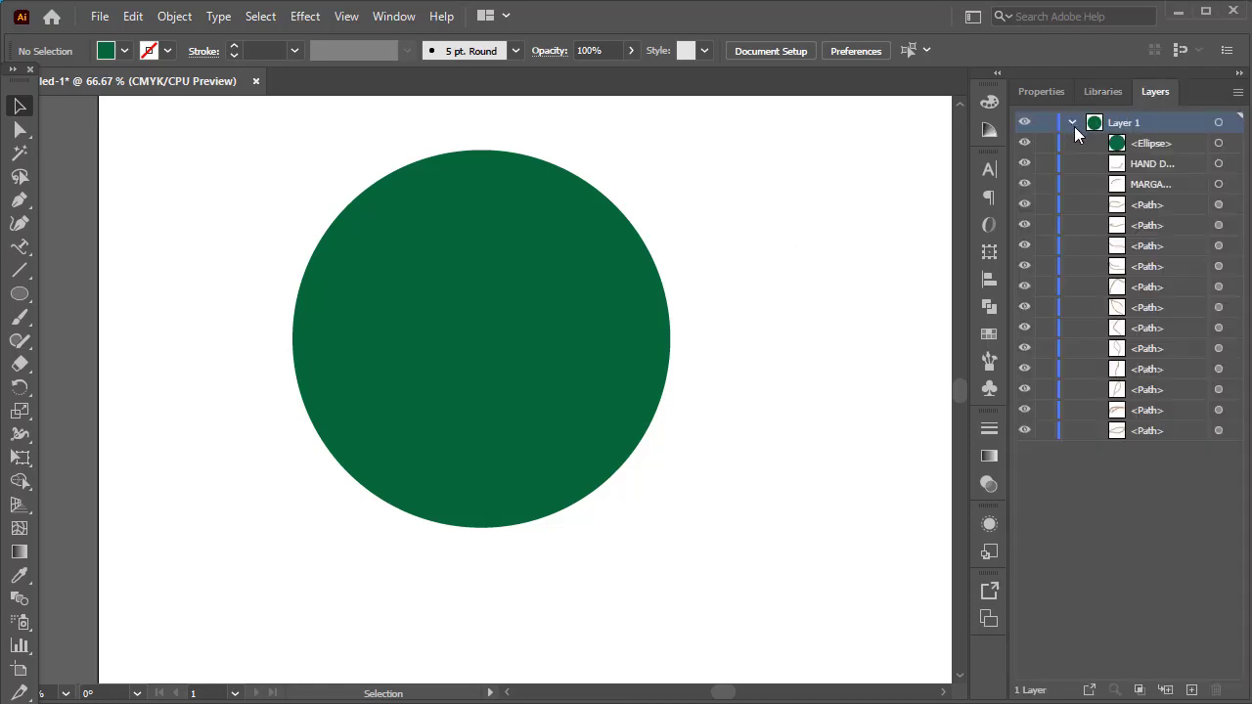
{"action": "left_click_drag", "start_coordinate": [1125, 144], "coordinate": [1133, 440]}
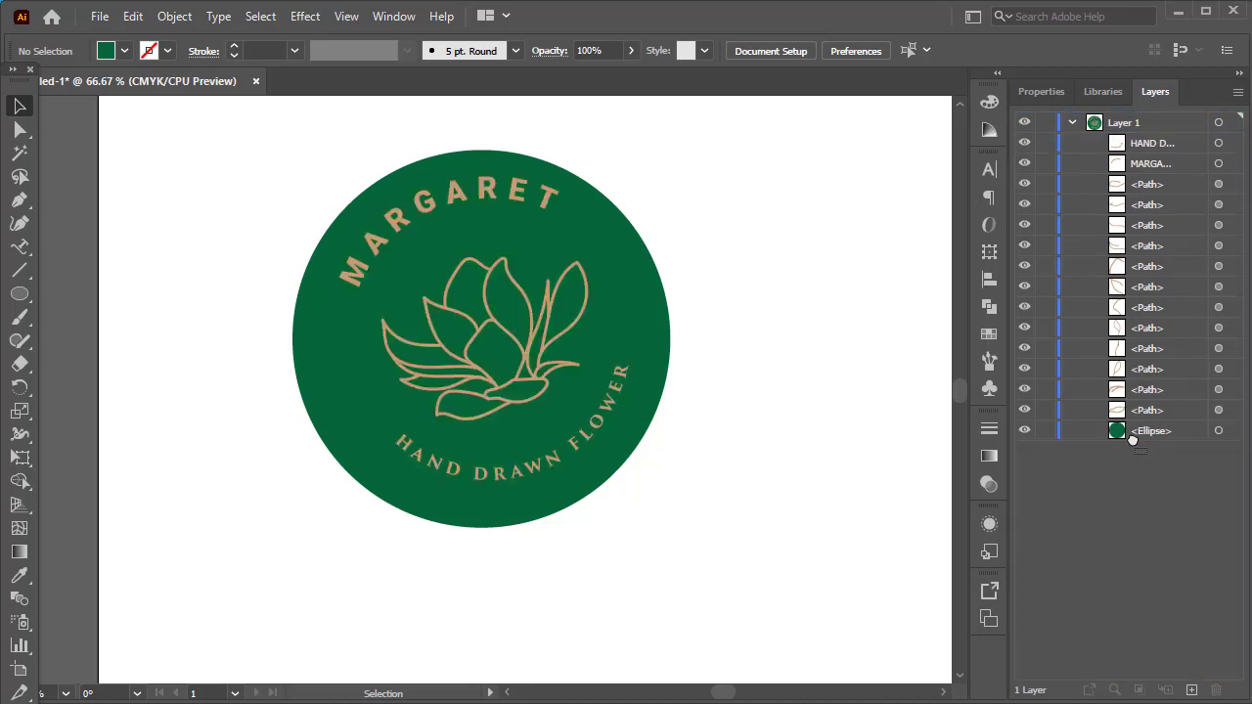
Step: Shift the green background circle slightly up and to the right behind the artwork, and deselect it
{"action": "left_click", "coordinate": [642, 324]}
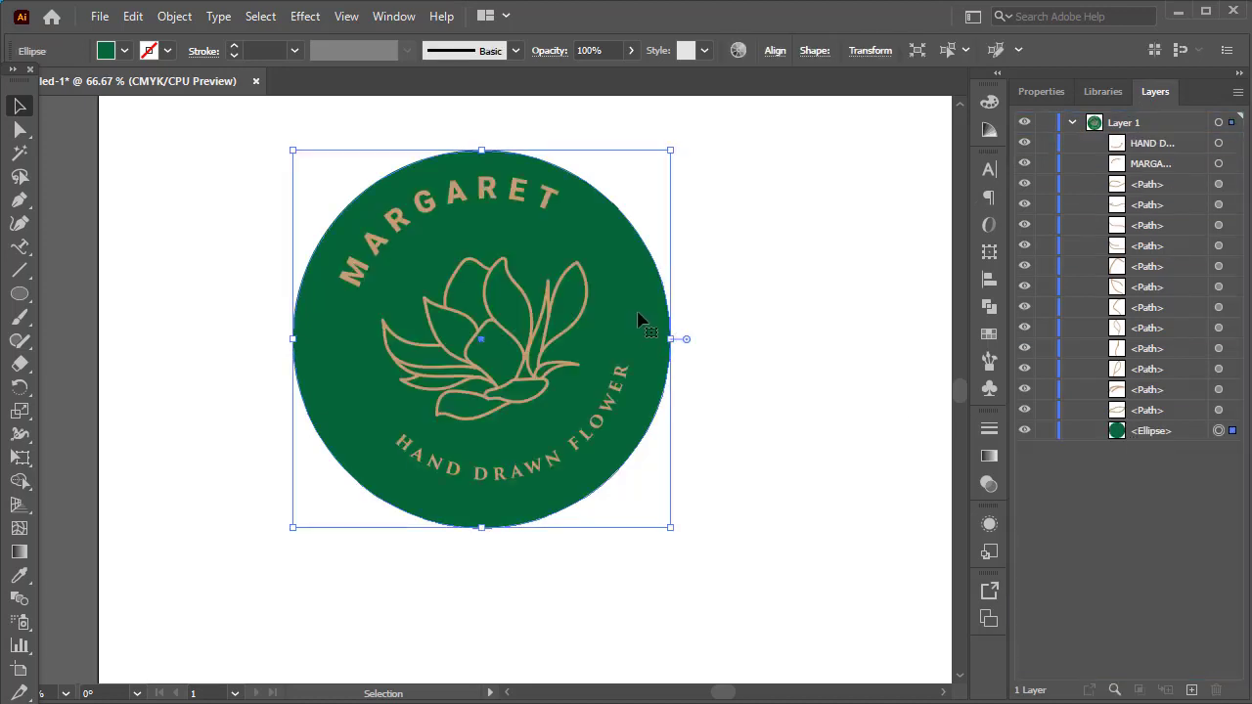
{"action": "left_click_drag", "start_coordinate": [642, 323], "coordinate": [647, 317]}
{"action": "left_click", "coordinate": [748, 282]}
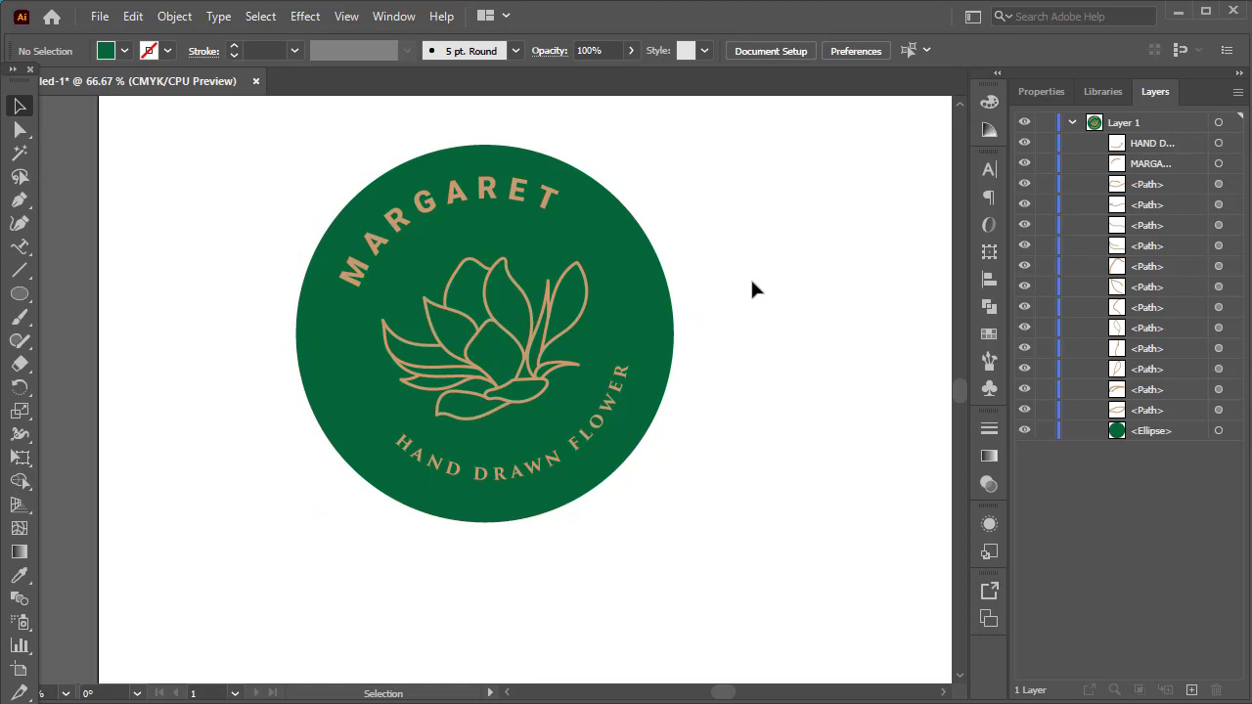
Step: Scale the green background circle down slightly around its centre, keeping its proportions, and deselect it
{"action": "left_click", "coordinate": [667, 303]}
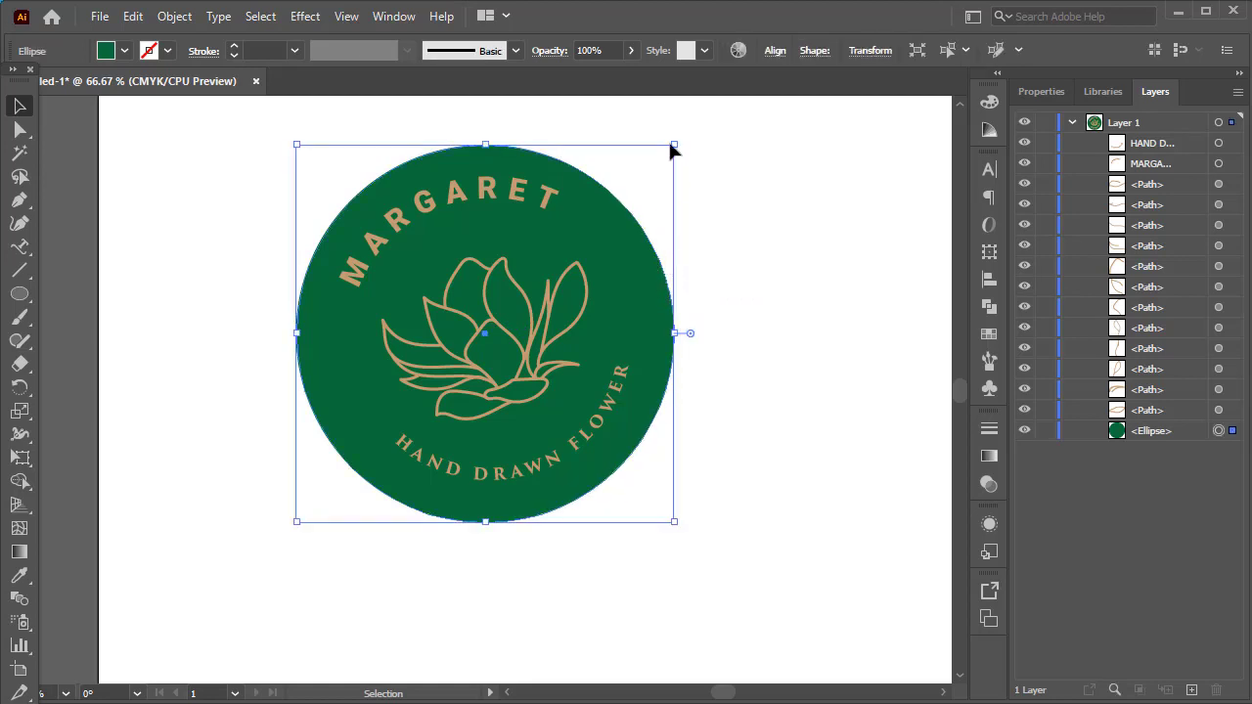
{"action": "left_click_drag", "start_coordinate": [671, 143], "coordinate": [662, 156]}
{"action": "key", "text": "ctrl+shift+a"}
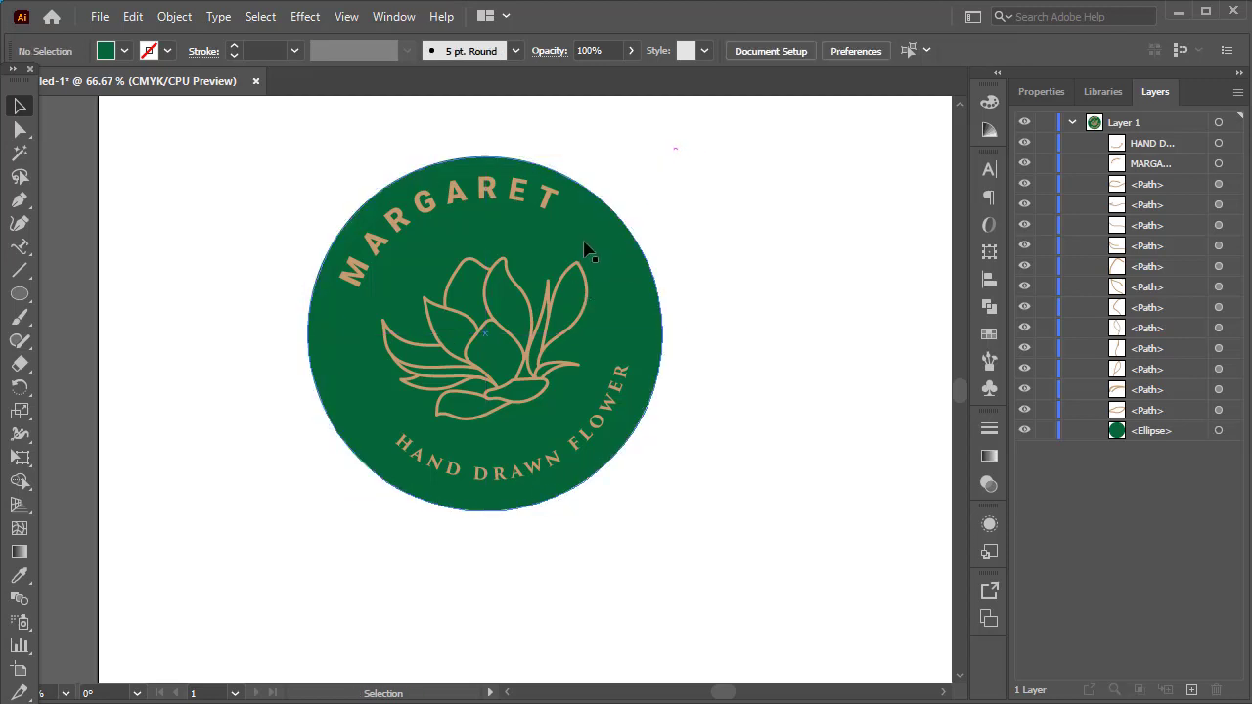
Step: Nudge the green circle slightly upward to even the margins around the flower and curved text, and deselect it
{"action": "left_click_drag", "start_coordinate": [585, 250], "coordinate": [584, 238]}
{"action": "key", "text": "ctrl+shift+a"}
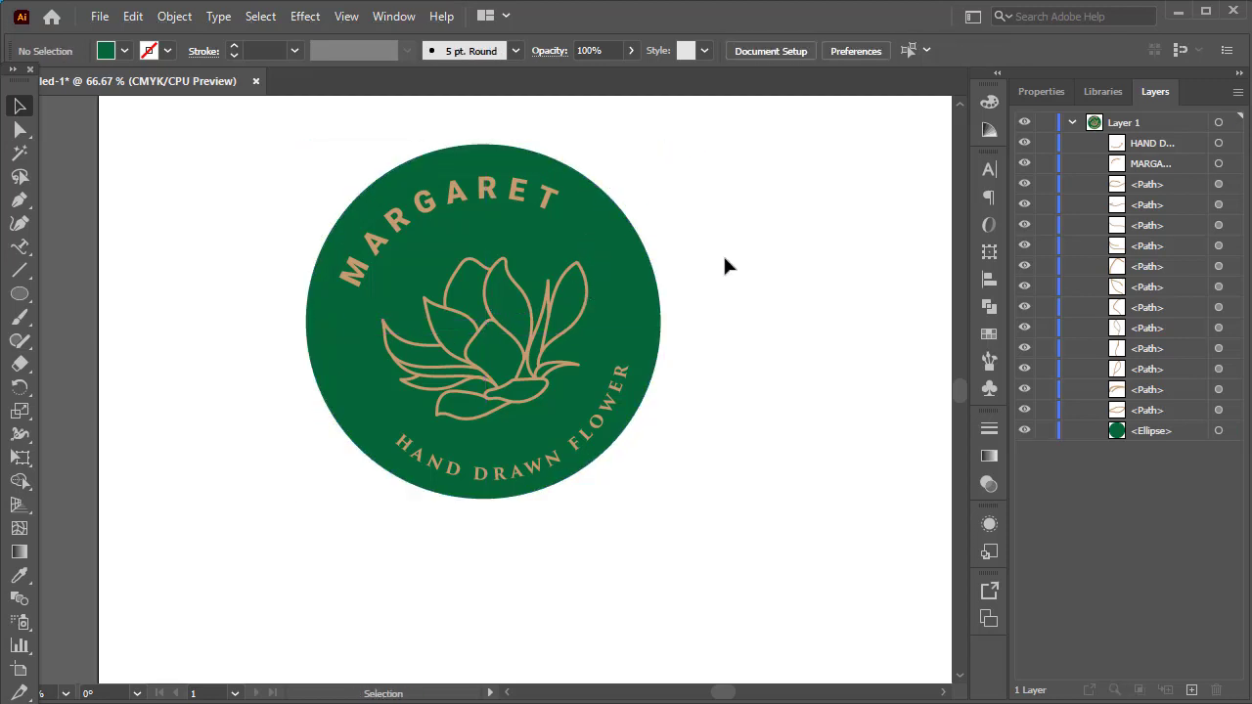
{"action": "left_click_drag", "start_coordinate": [616, 280], "coordinate": [616, 291]}
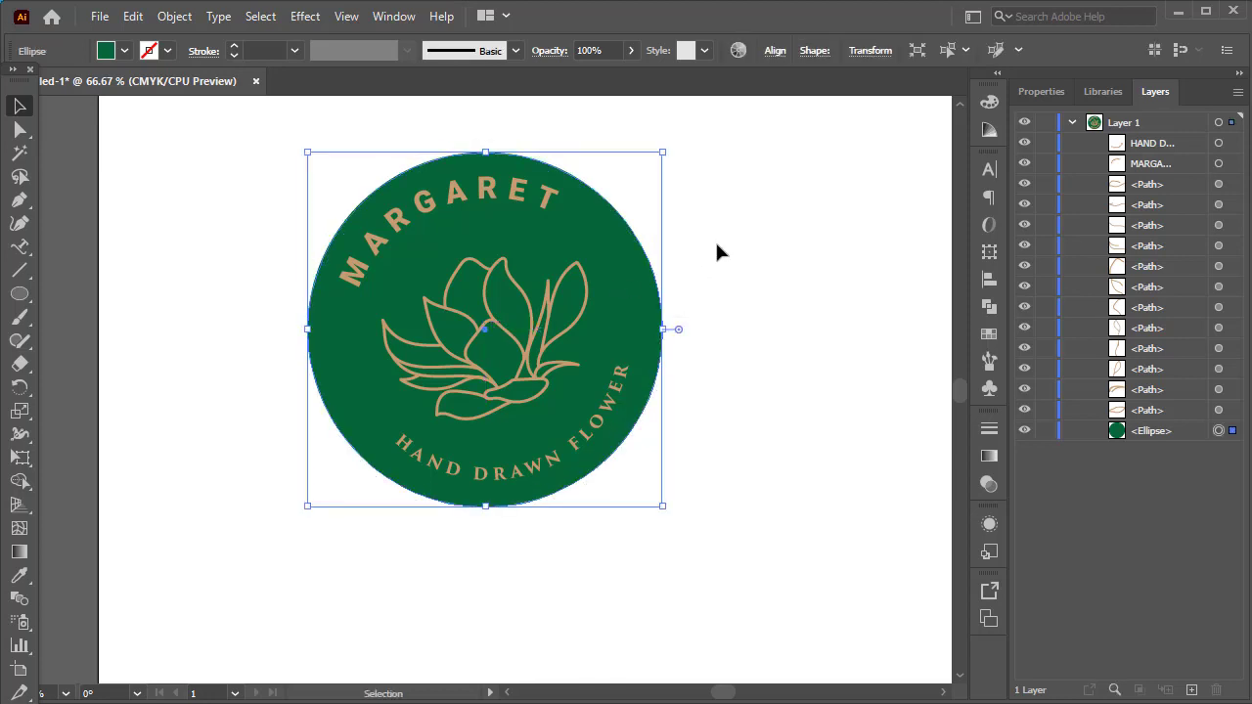
{"action": "key", "text": "ctrl+shift+a"}
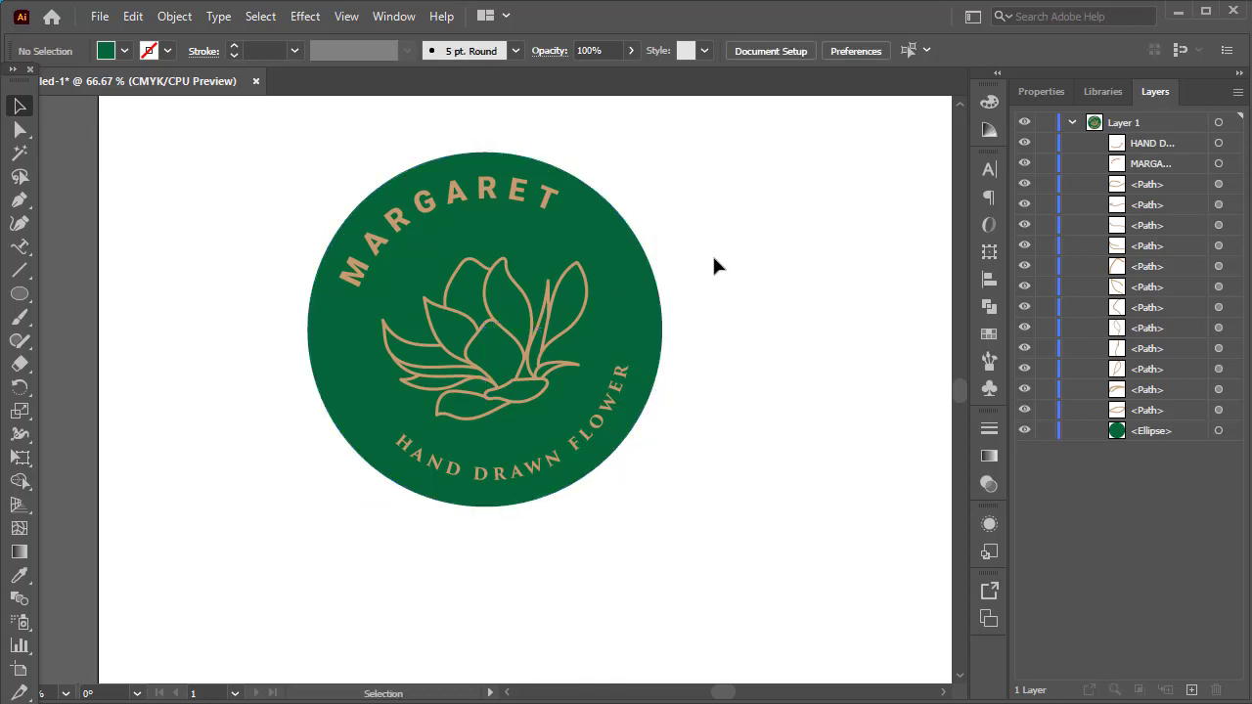
{"action": "left_click", "coordinate": [125, 51]}
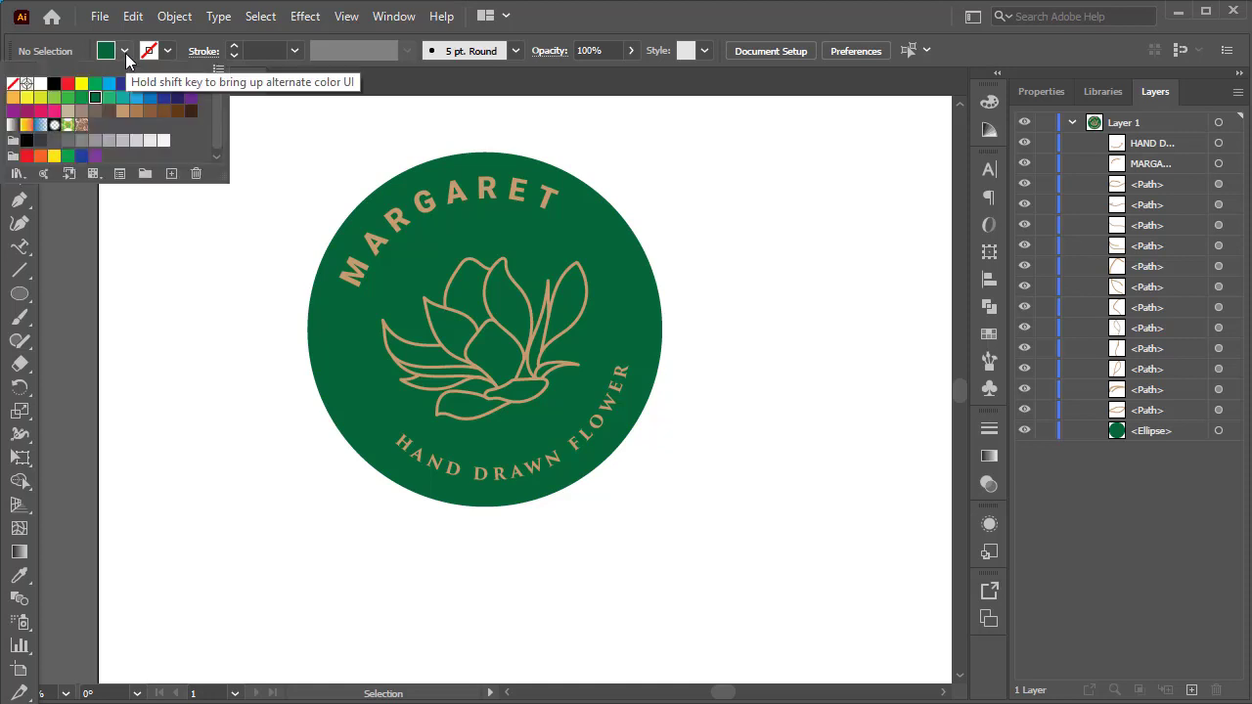
{"action": "left_click", "coordinate": [126, 55]}
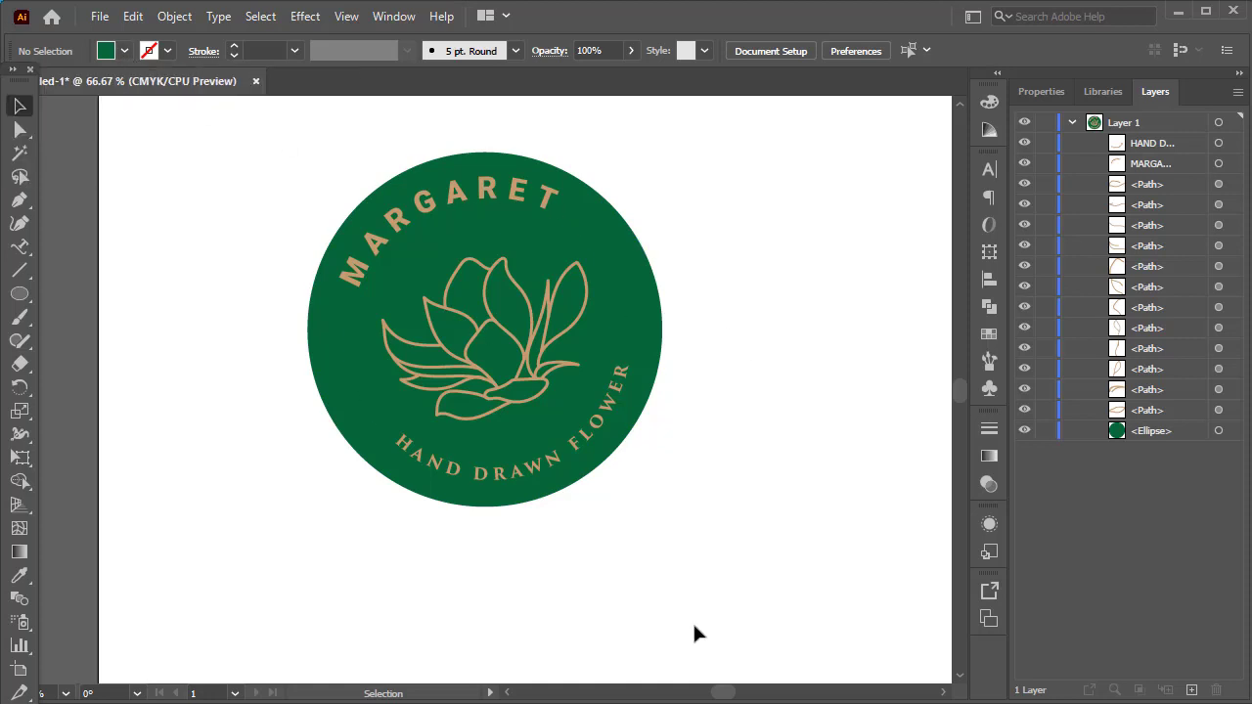